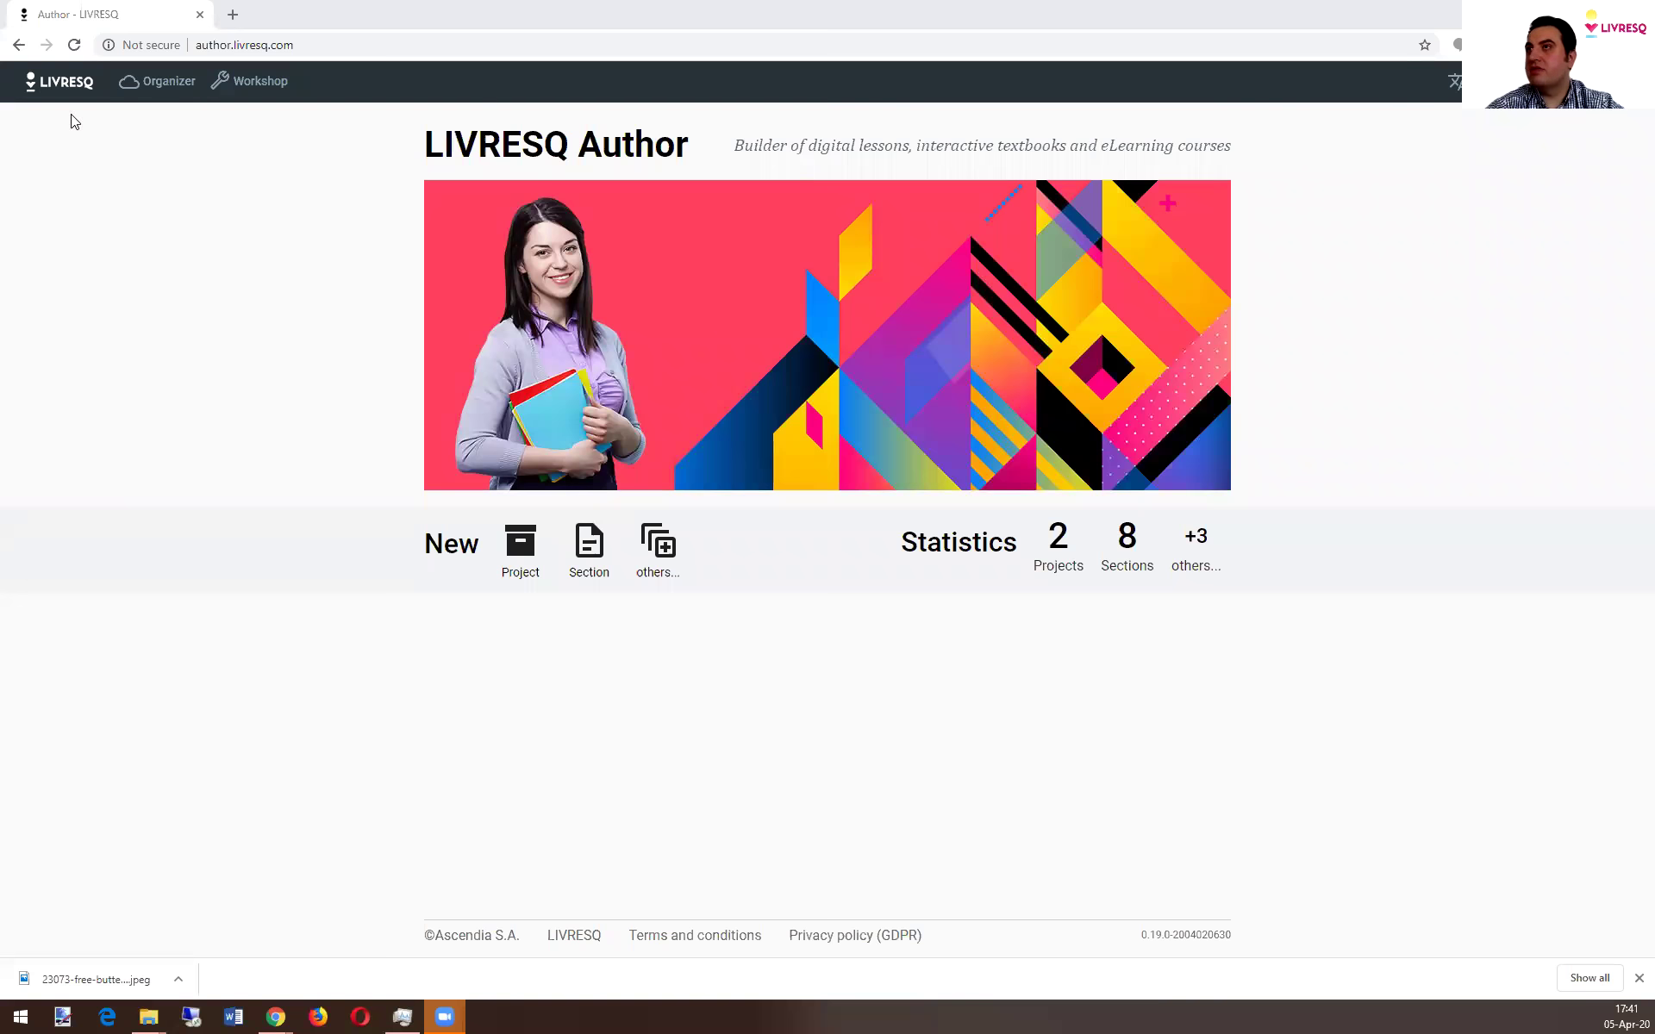
In the Organizer, go to top-level Resources, open the _Work folder and select Demo Project
left_click(244, 81)
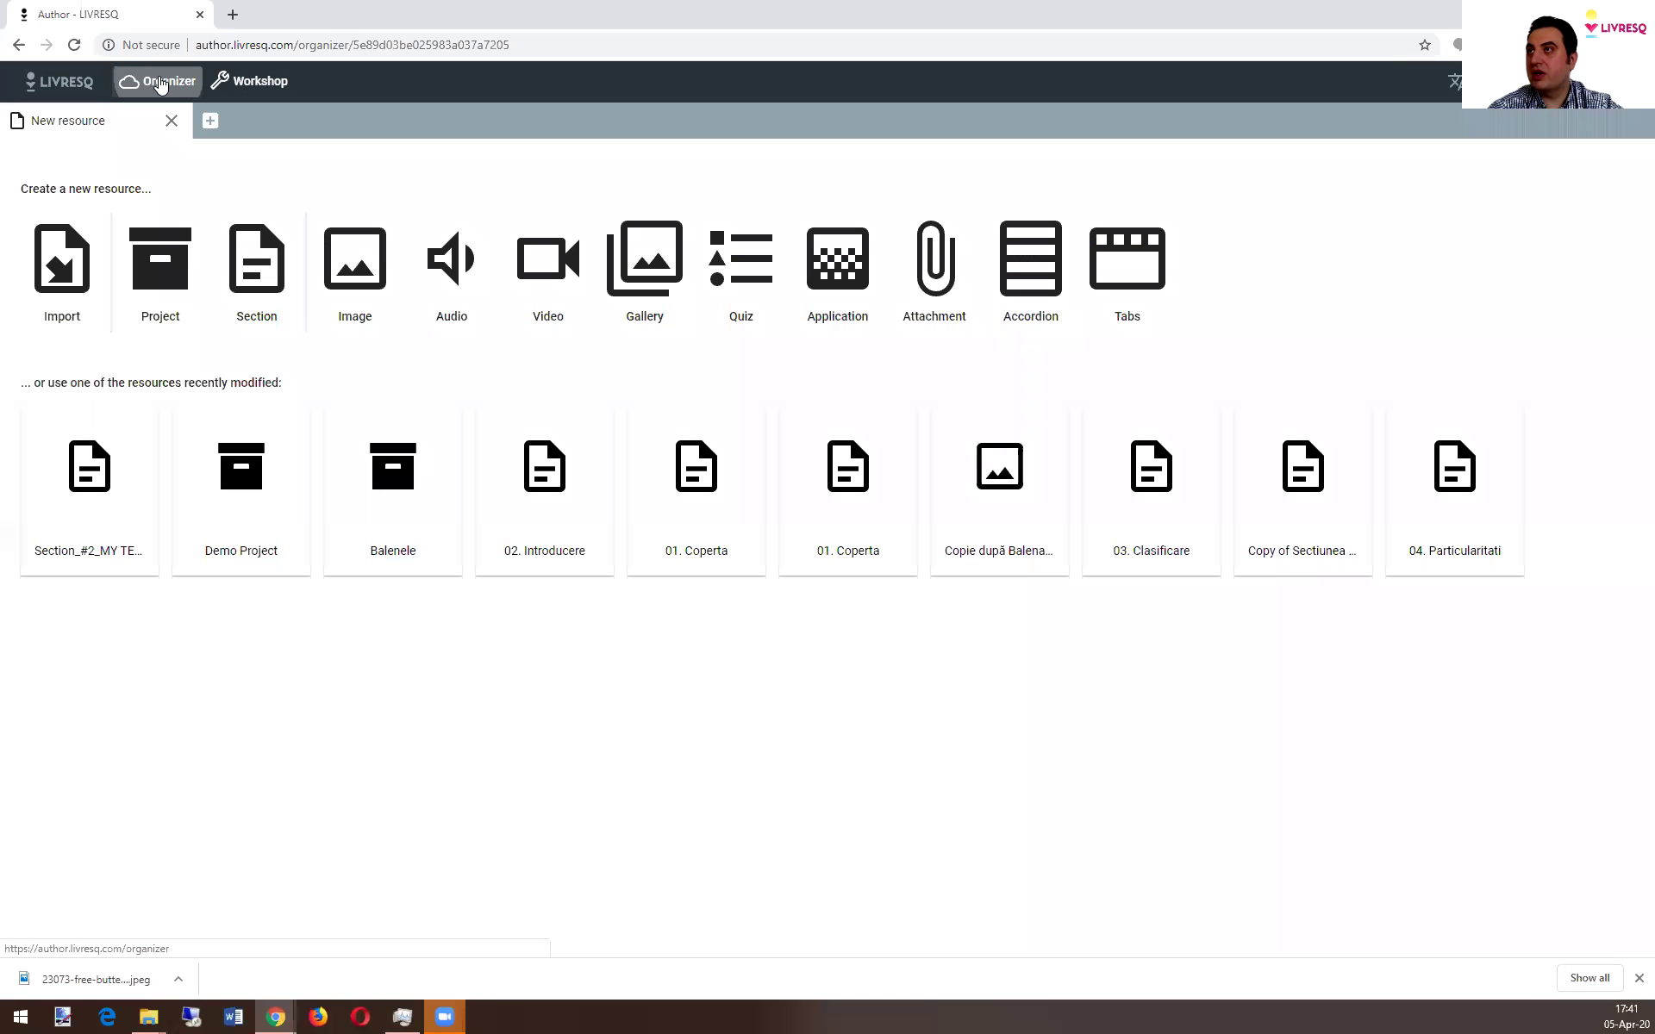
left_click(164, 81)
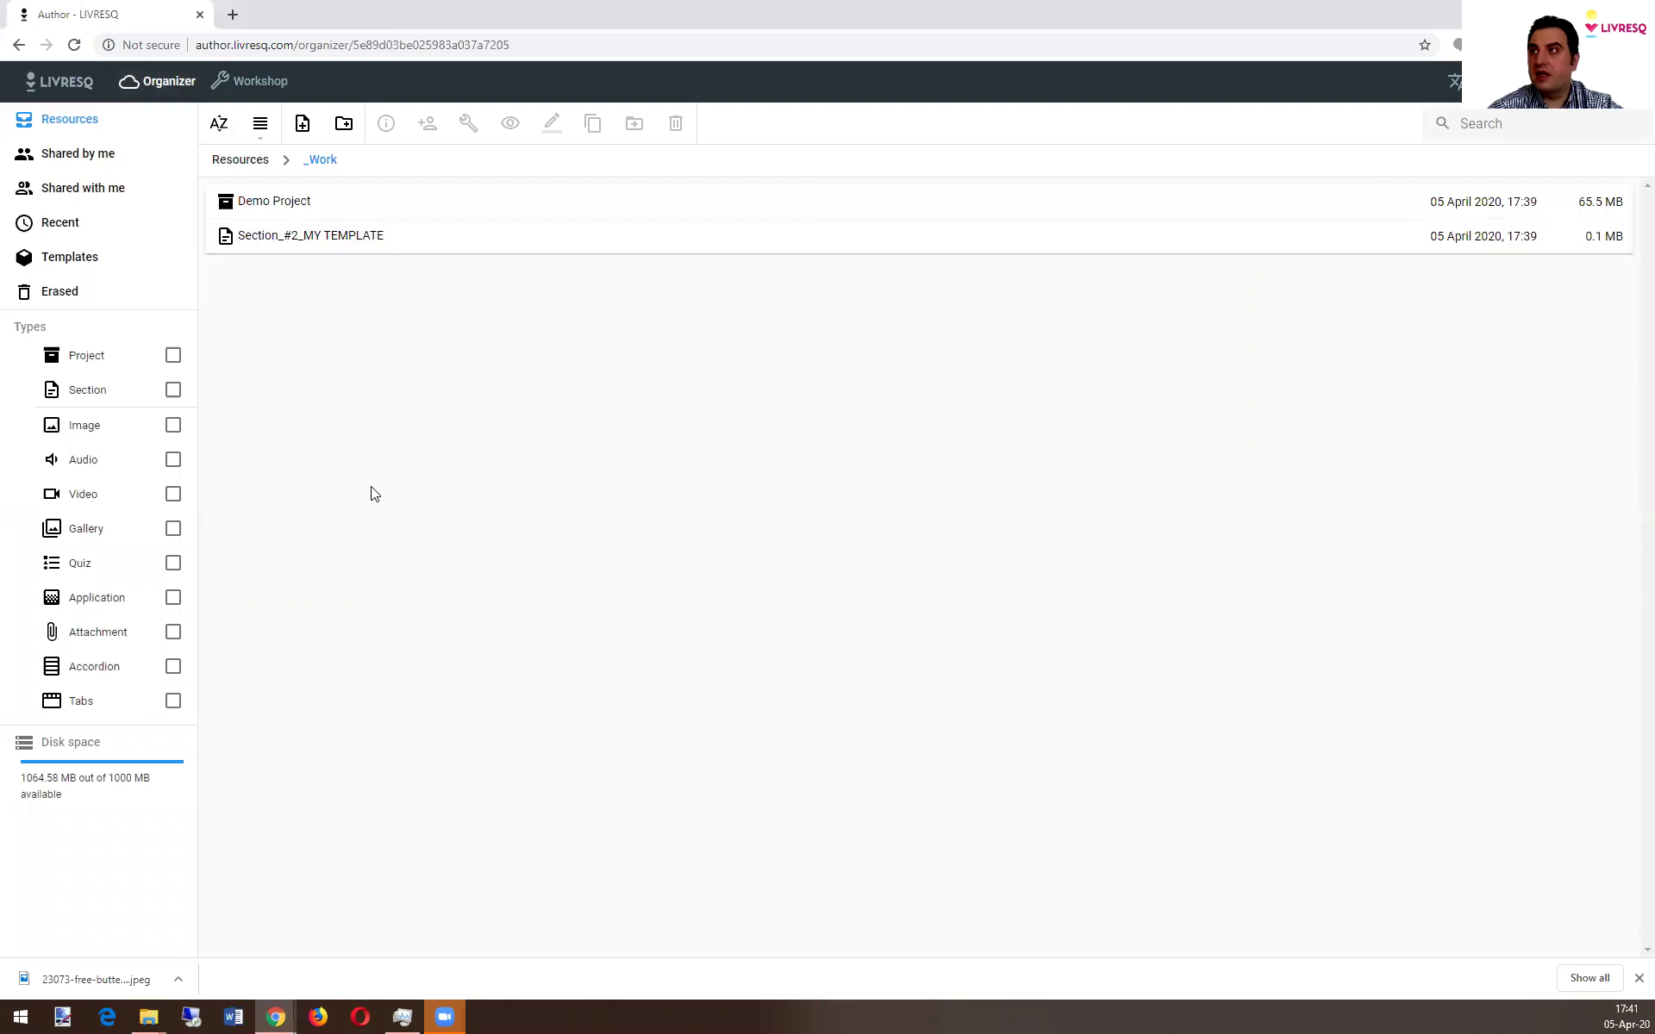
left_click(241, 160)
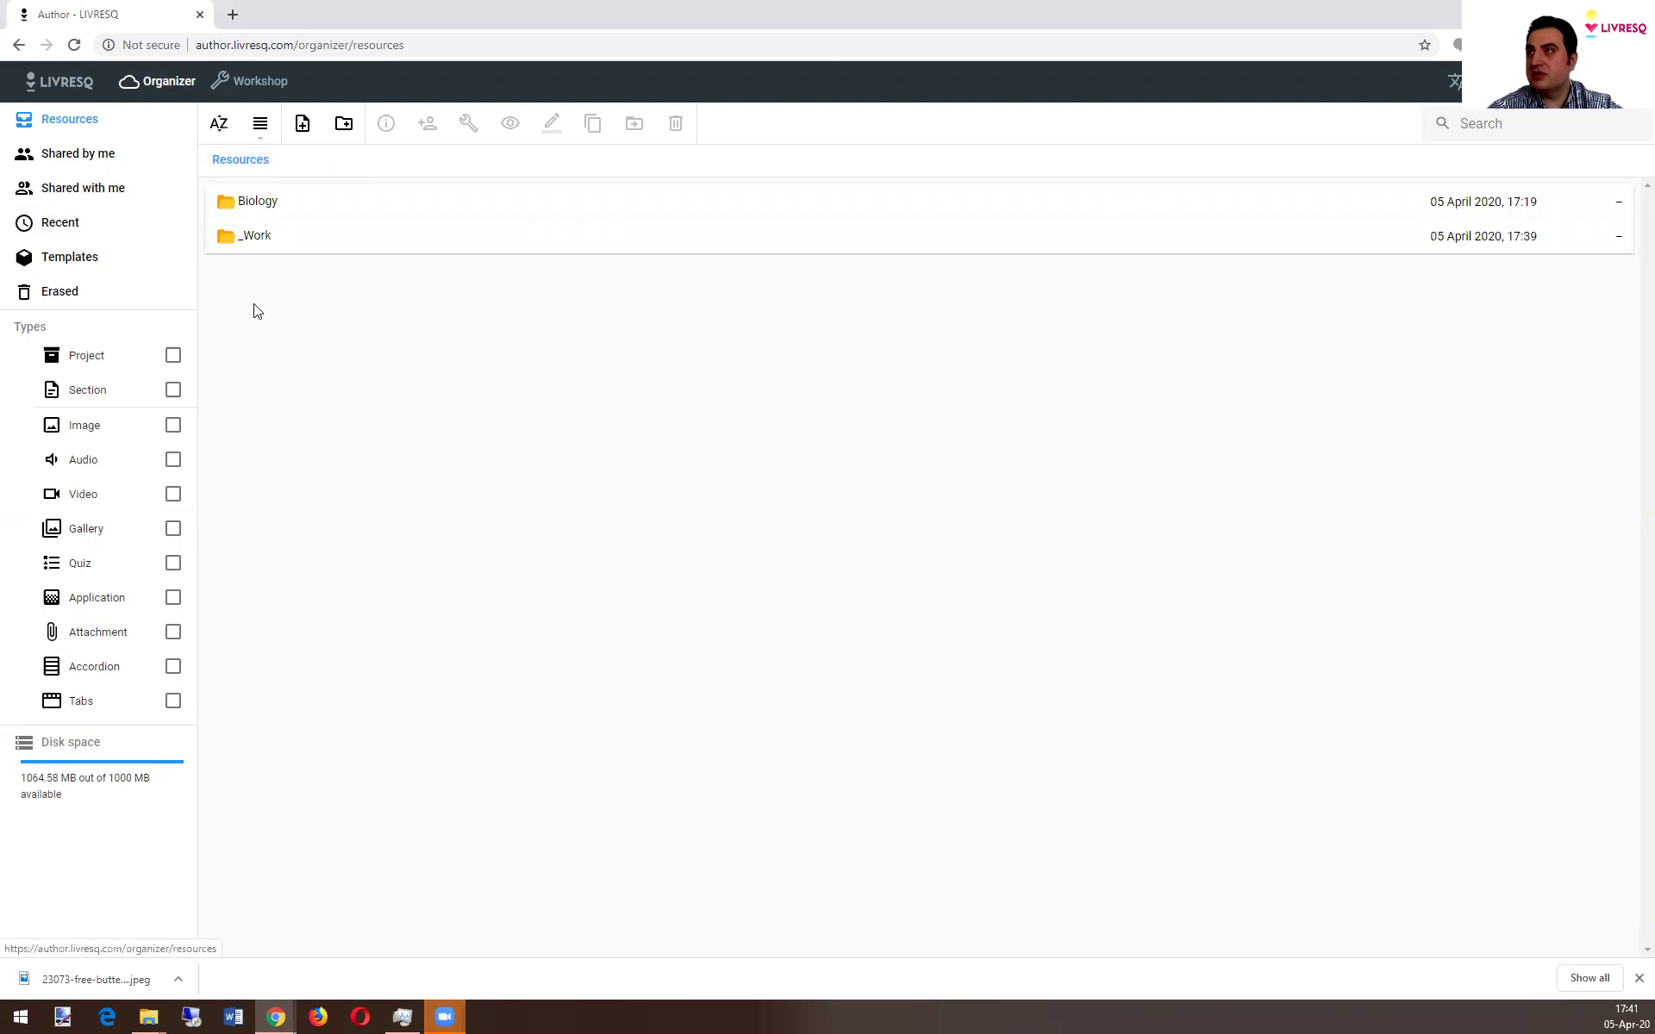
double_click(252, 239)
left_click(270, 211)
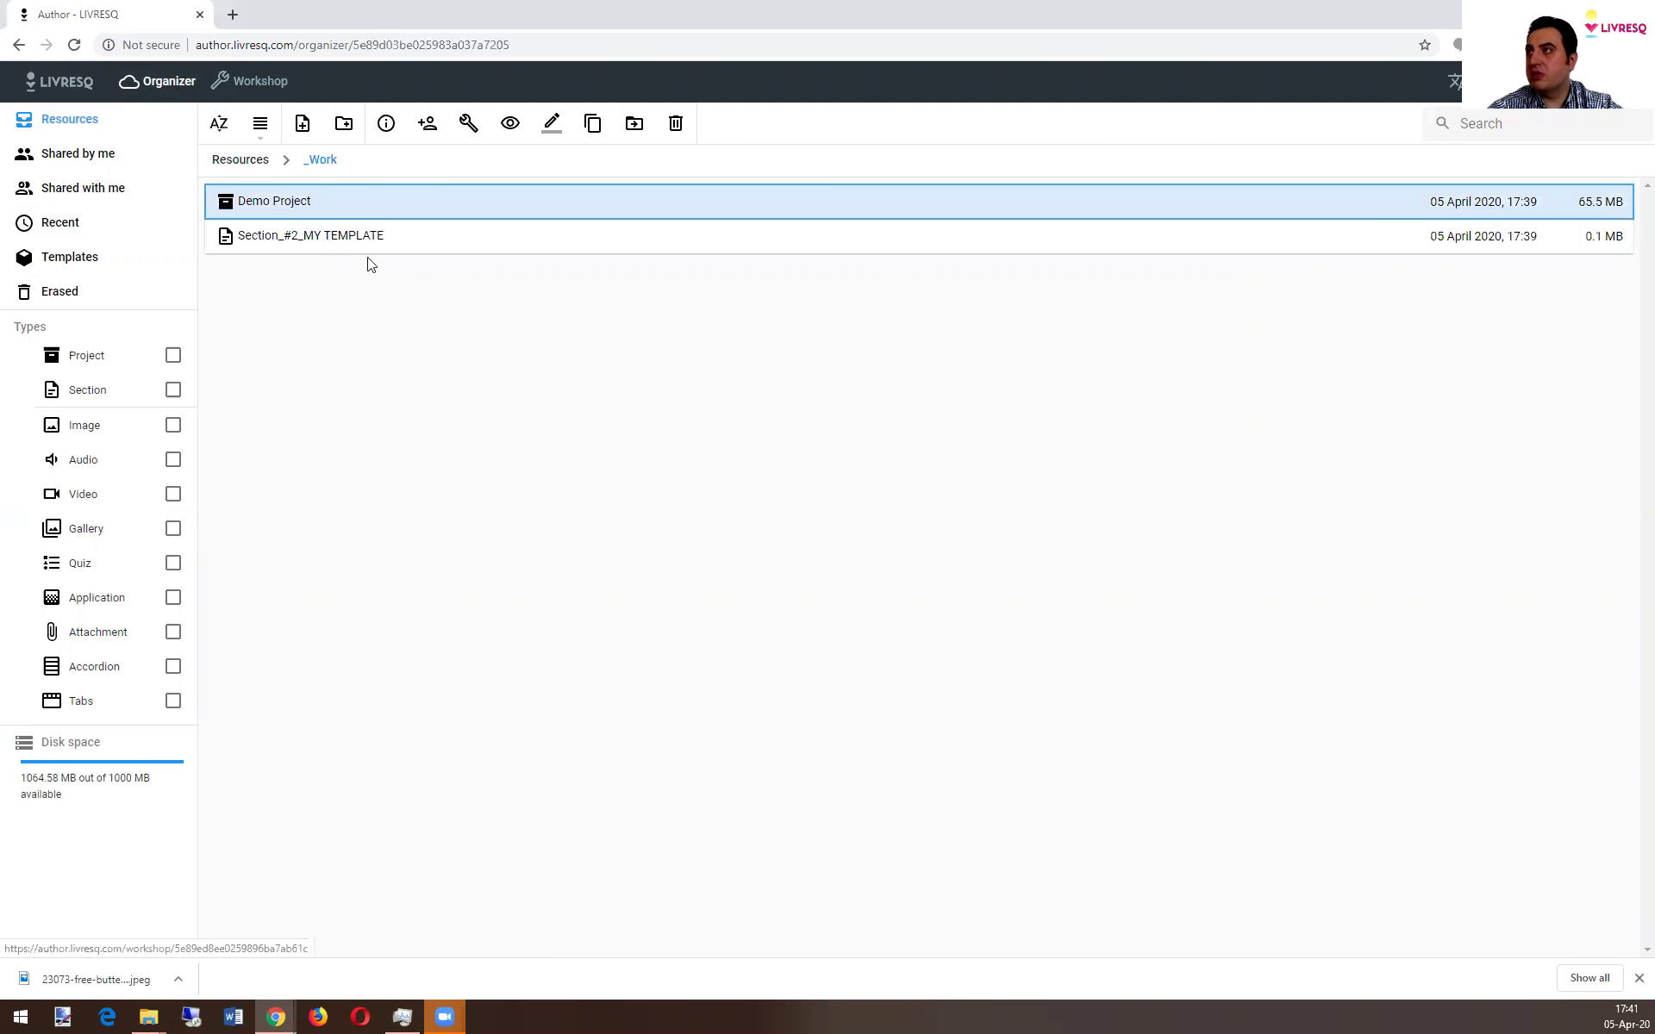
Open Demo Project for editing and close the leftover New resource tab
double_click(269, 208)
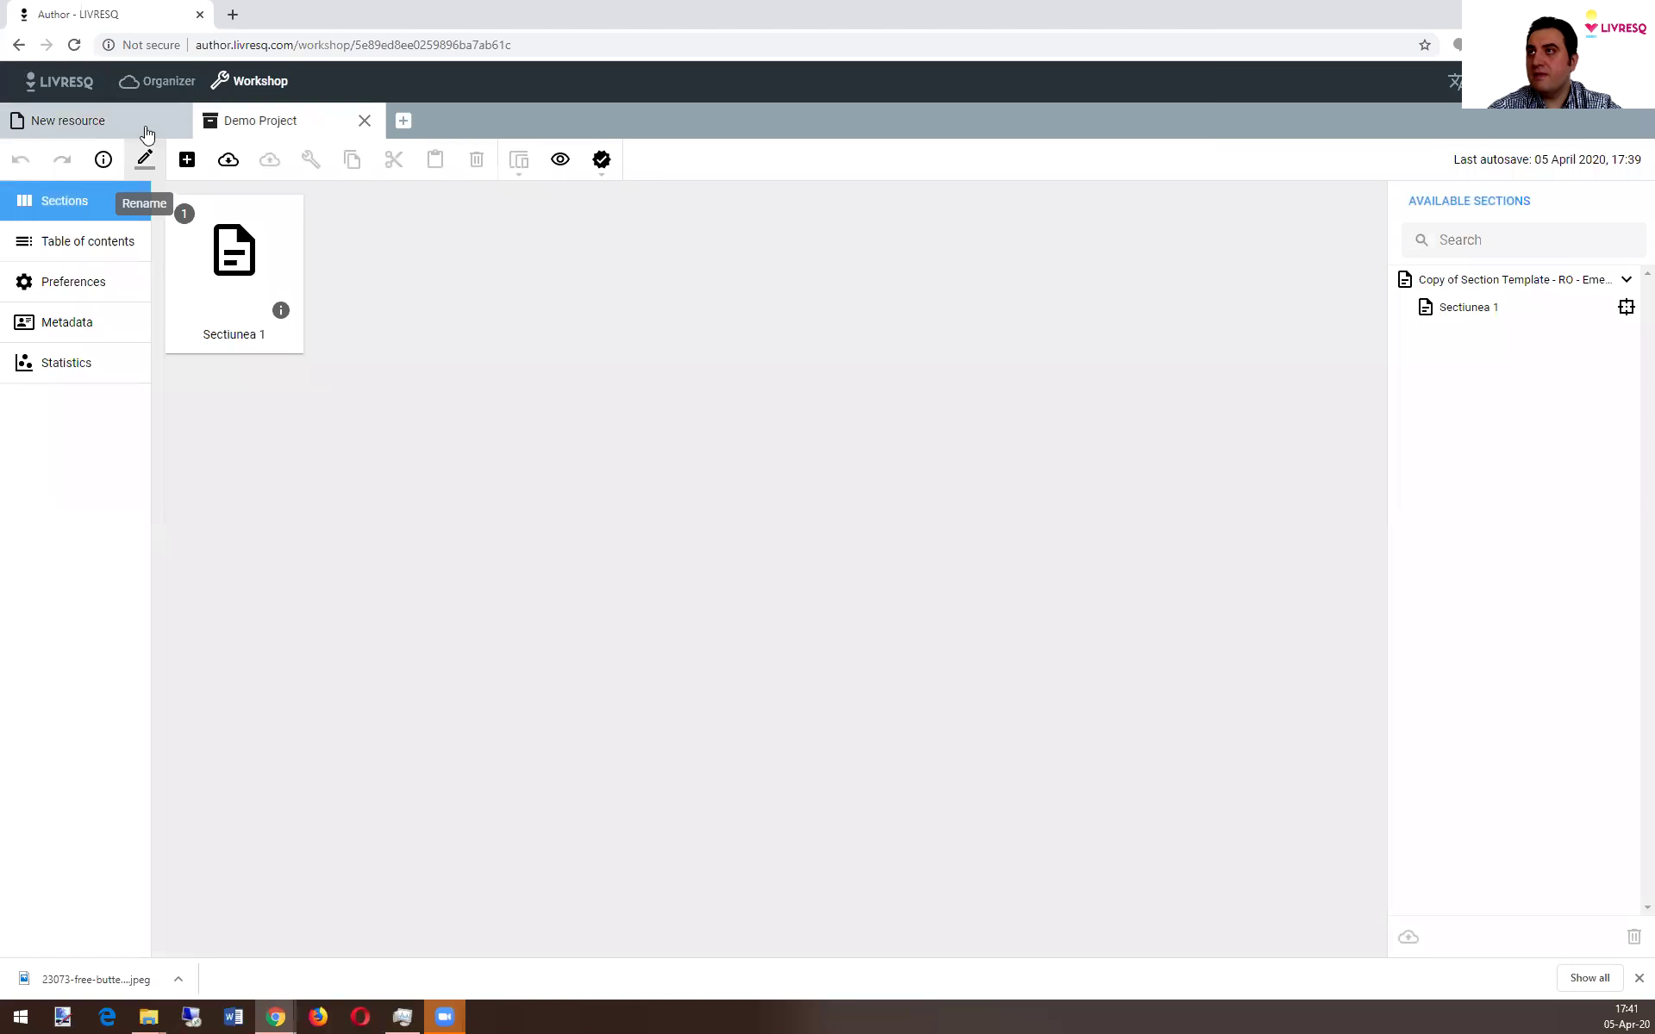
left_click(166, 125)
left_click(172, 121)
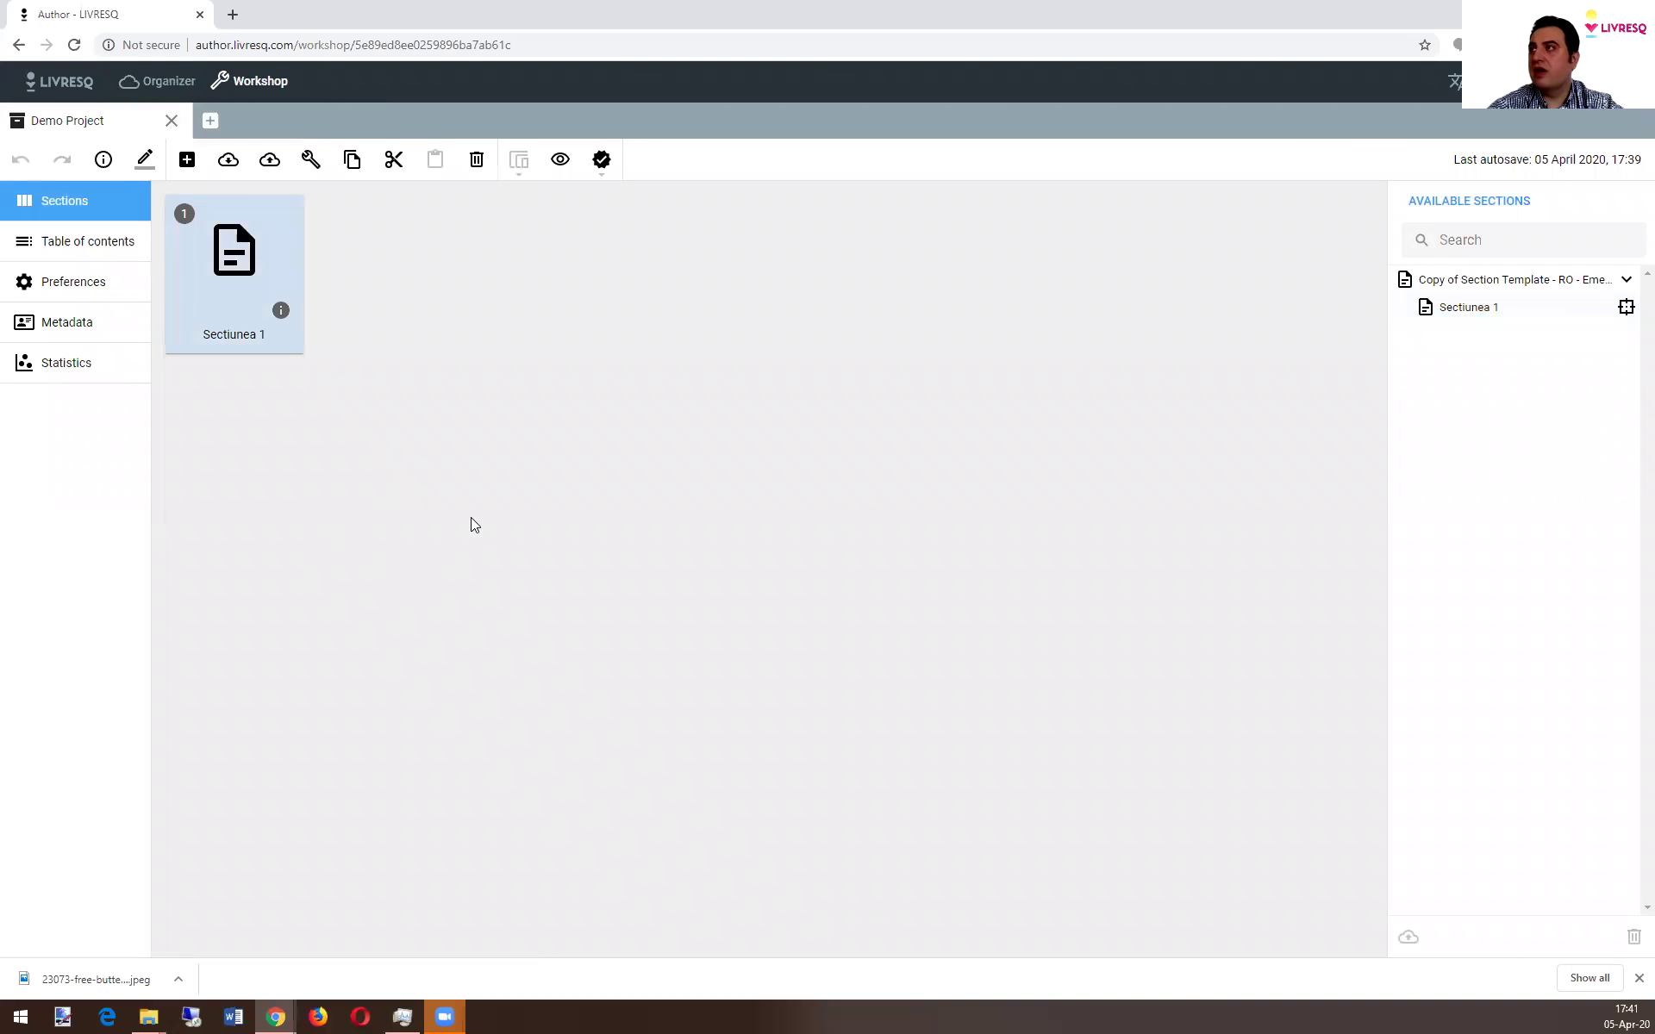
Preview the lesson in View mode, scroll through it, then return to the Sectiunea 1 section list
left_click(560, 160)
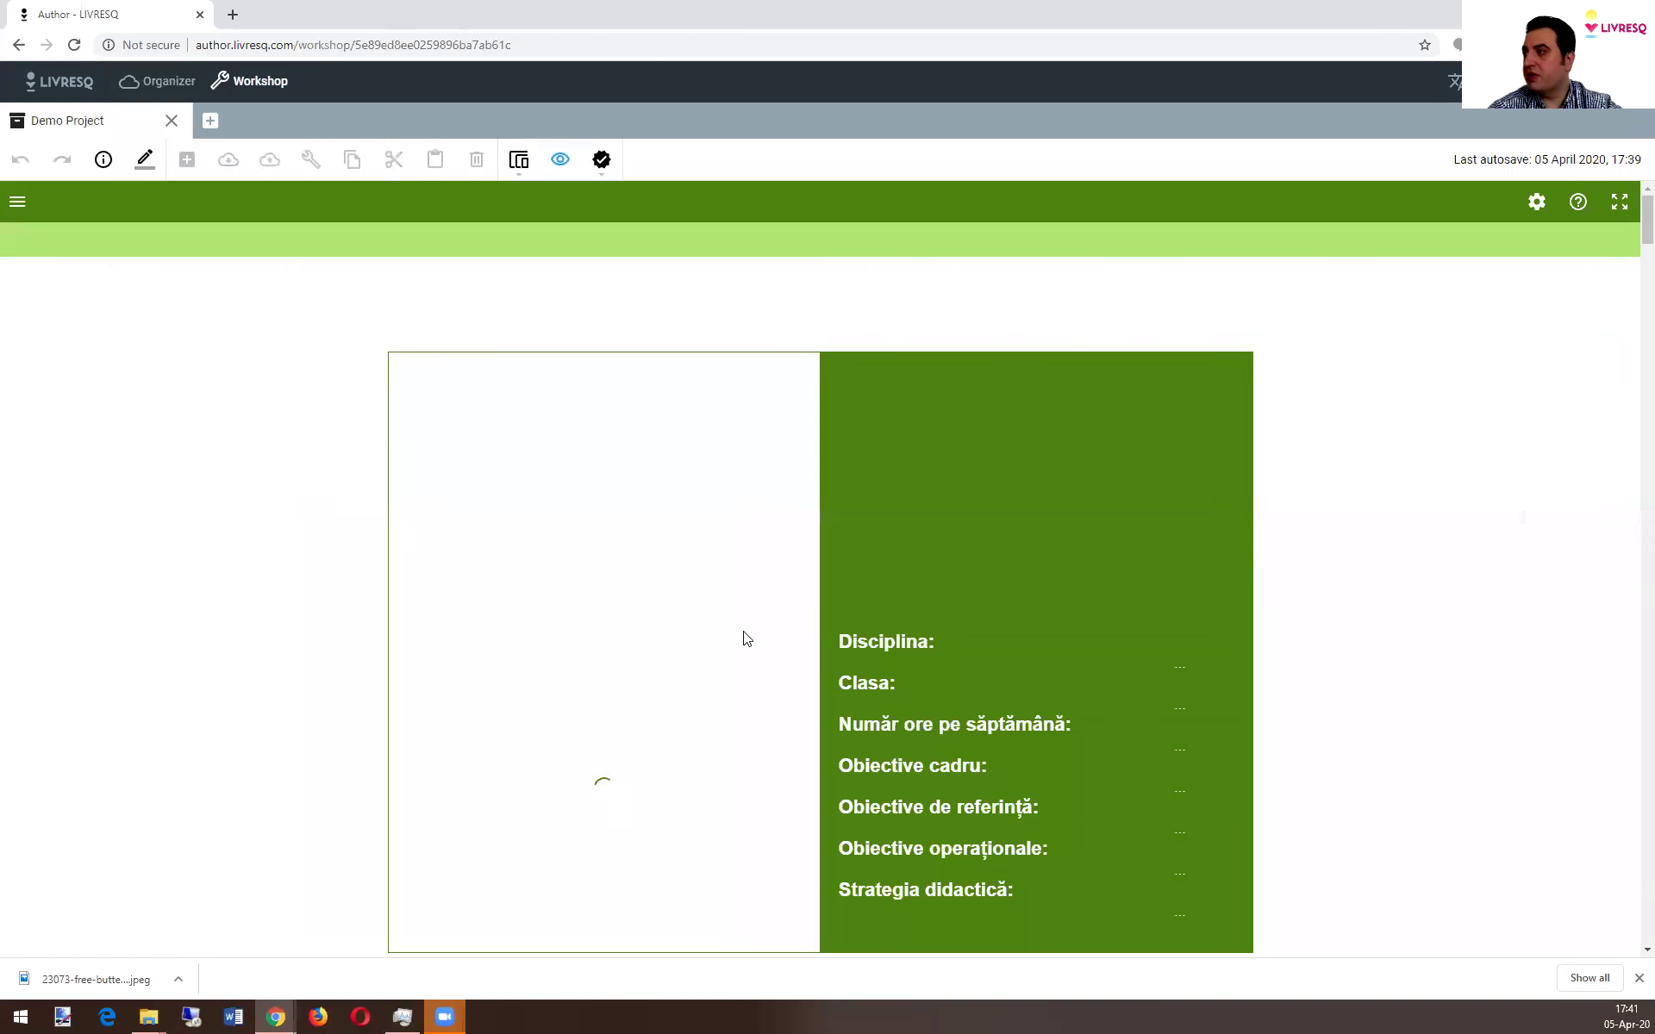
scroll(862, 655, "down", 5)
scroll(1007, 673, "down", 20)
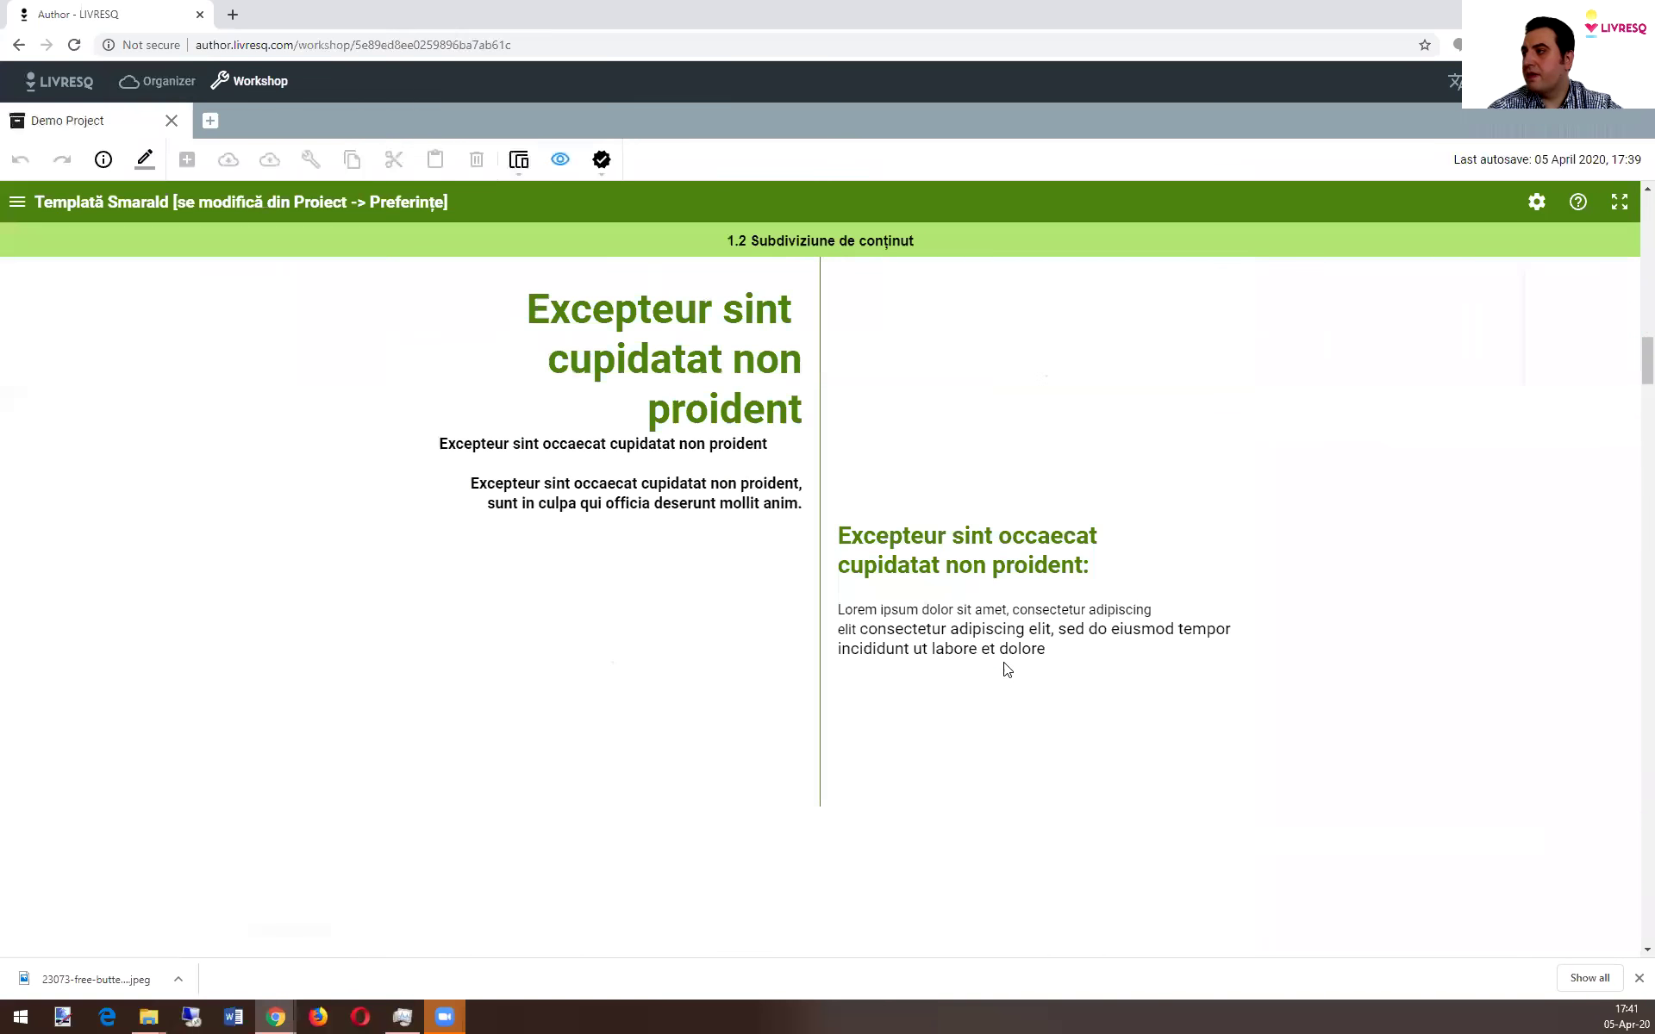
scroll(1003, 669, "down", 5)
scroll(1000, 669, "up", 20)
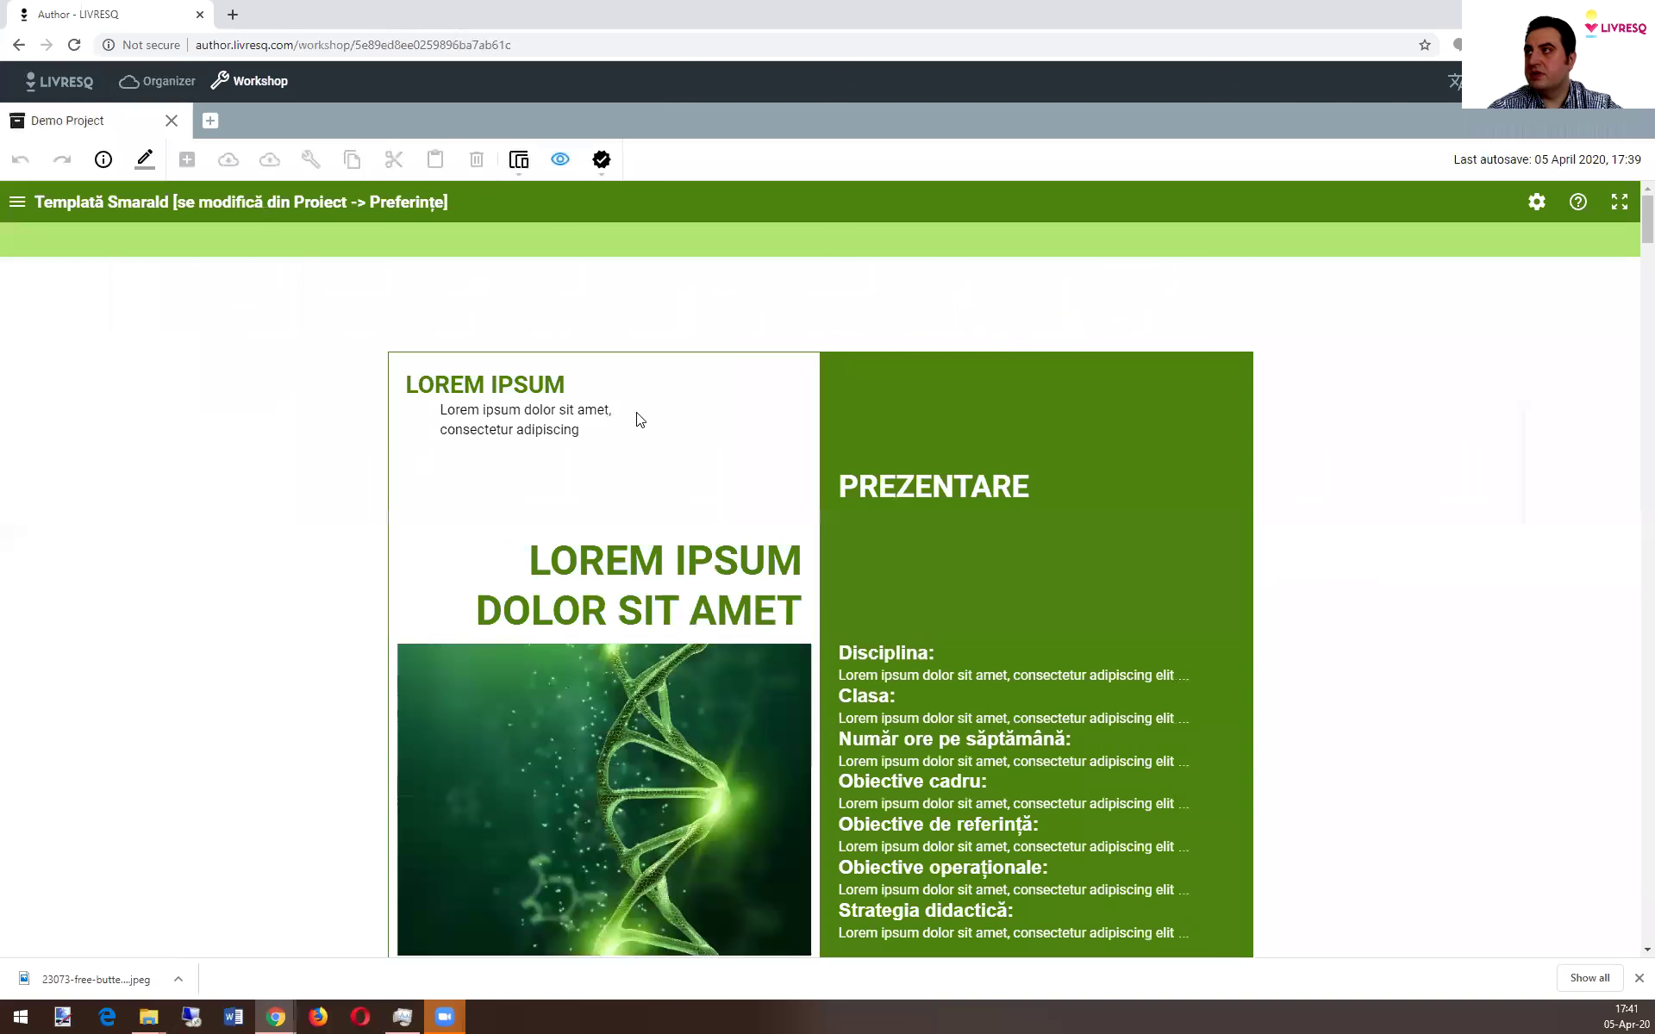
left_click(560, 160)
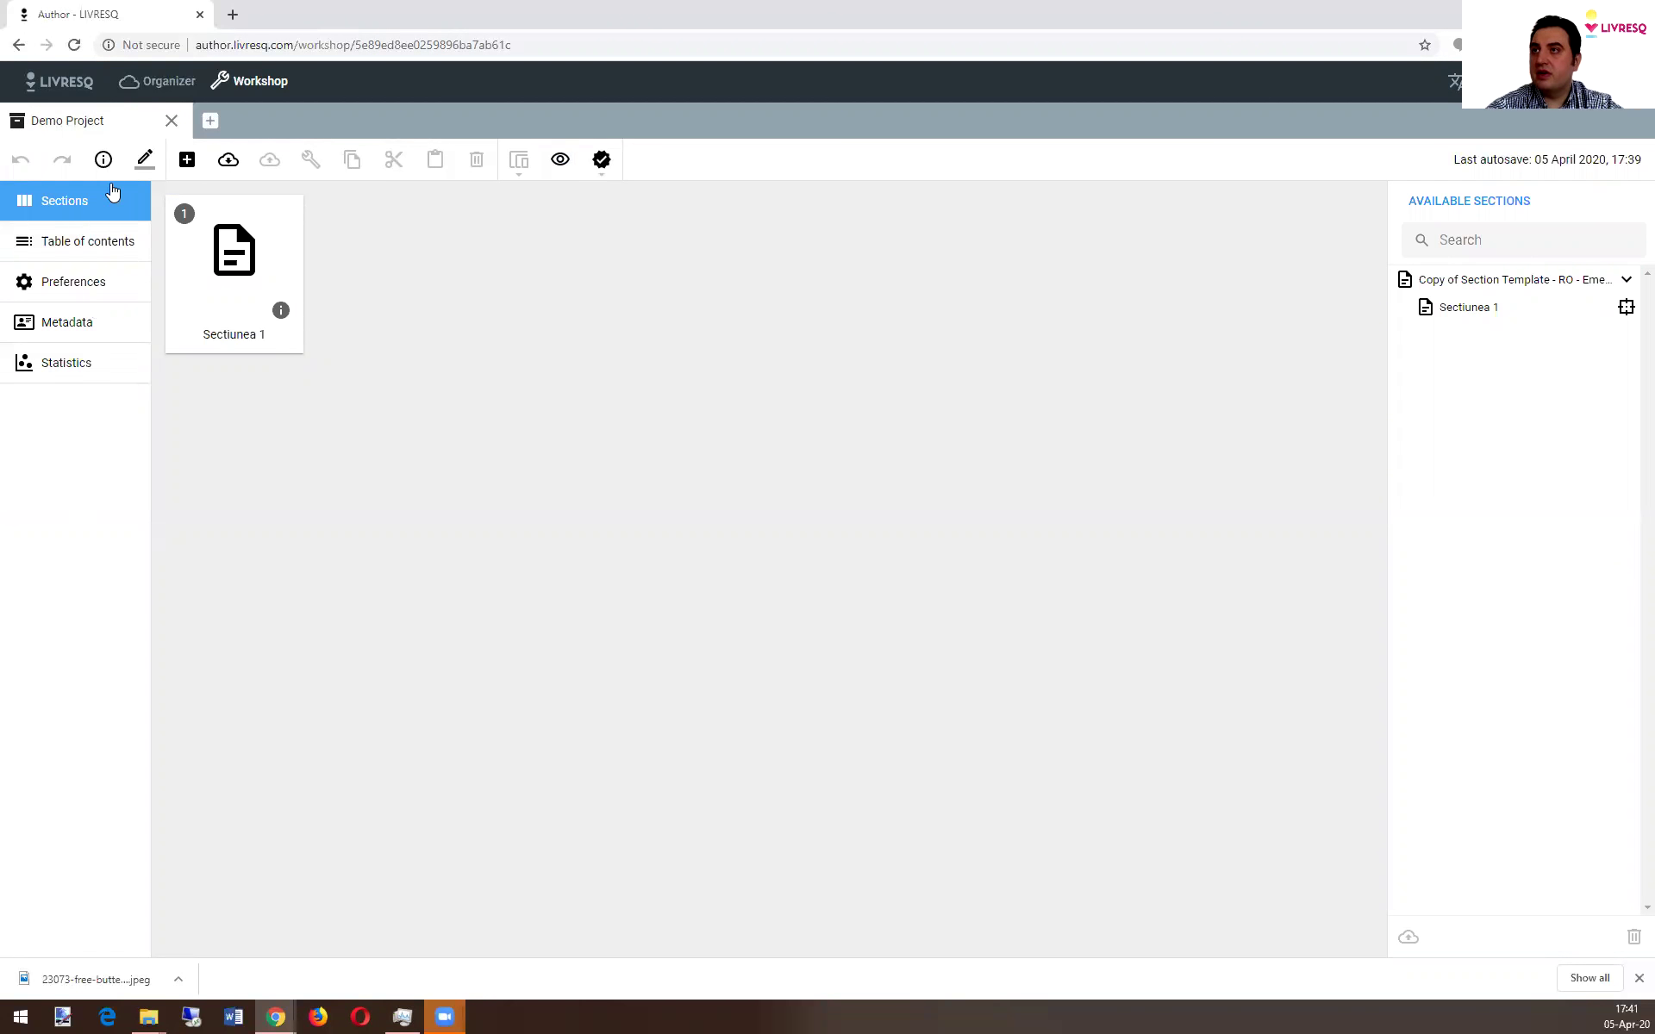
Browse Demo Project's preferences, metadata, statistics and sections, finishing on the table of contents
left_click(73, 245)
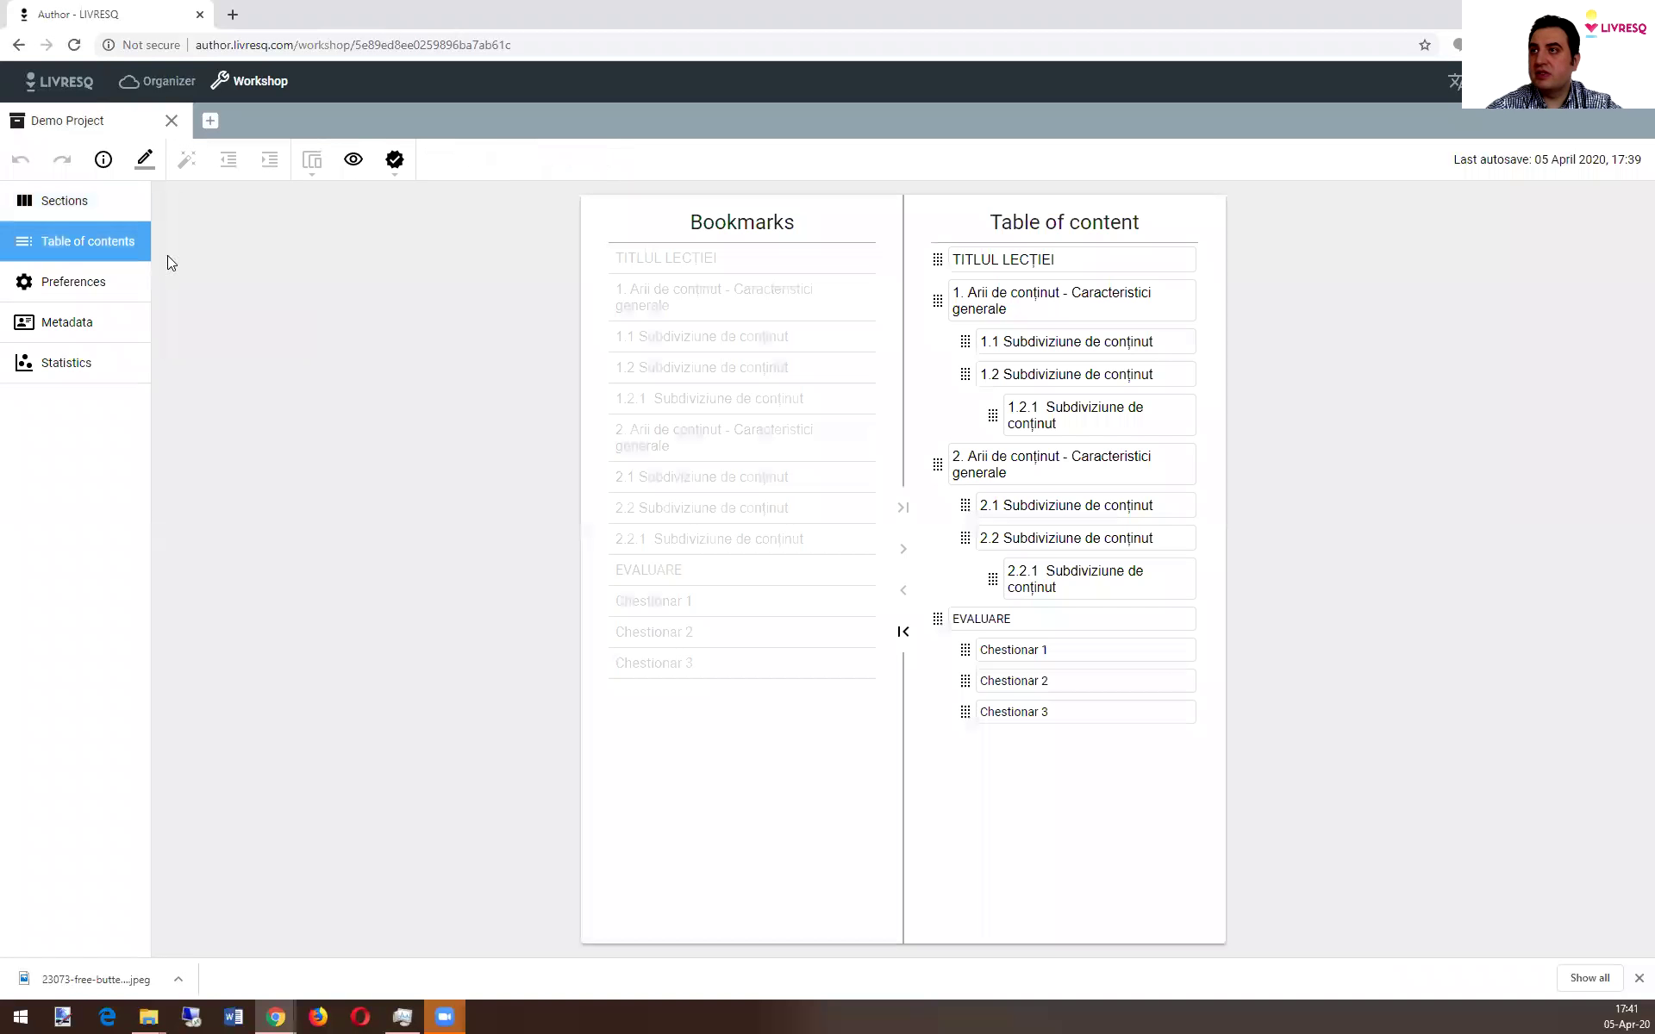
left_click(74, 279)
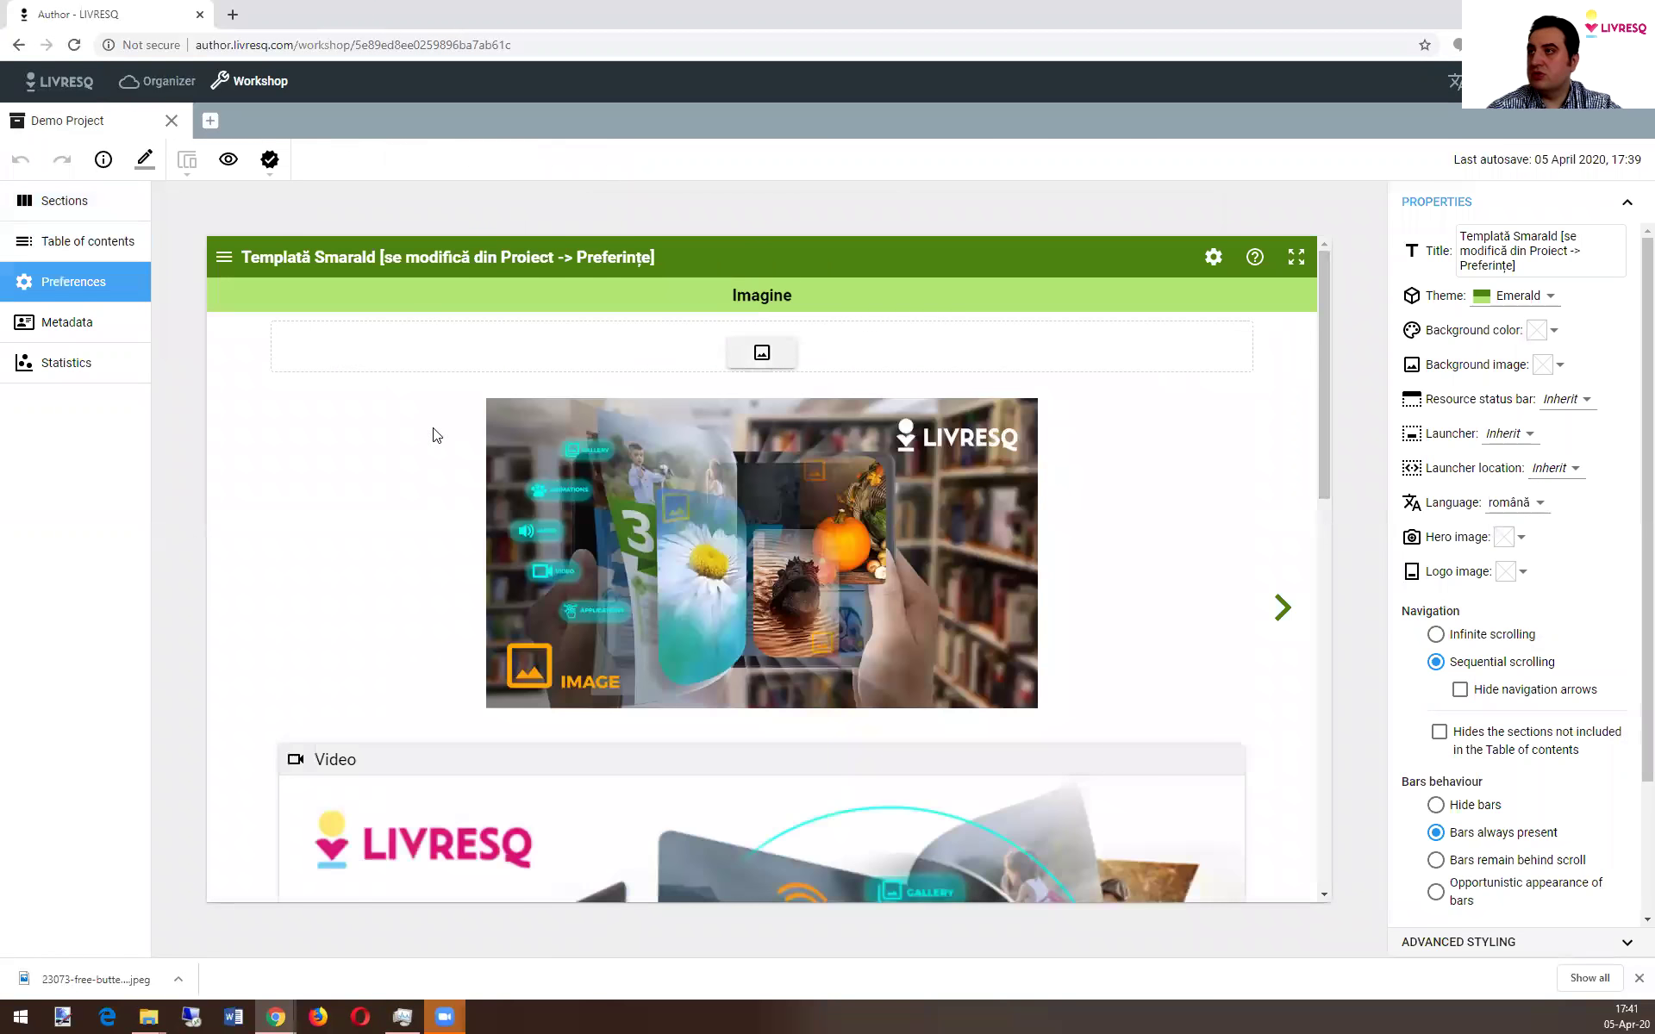
left_click(69, 322)
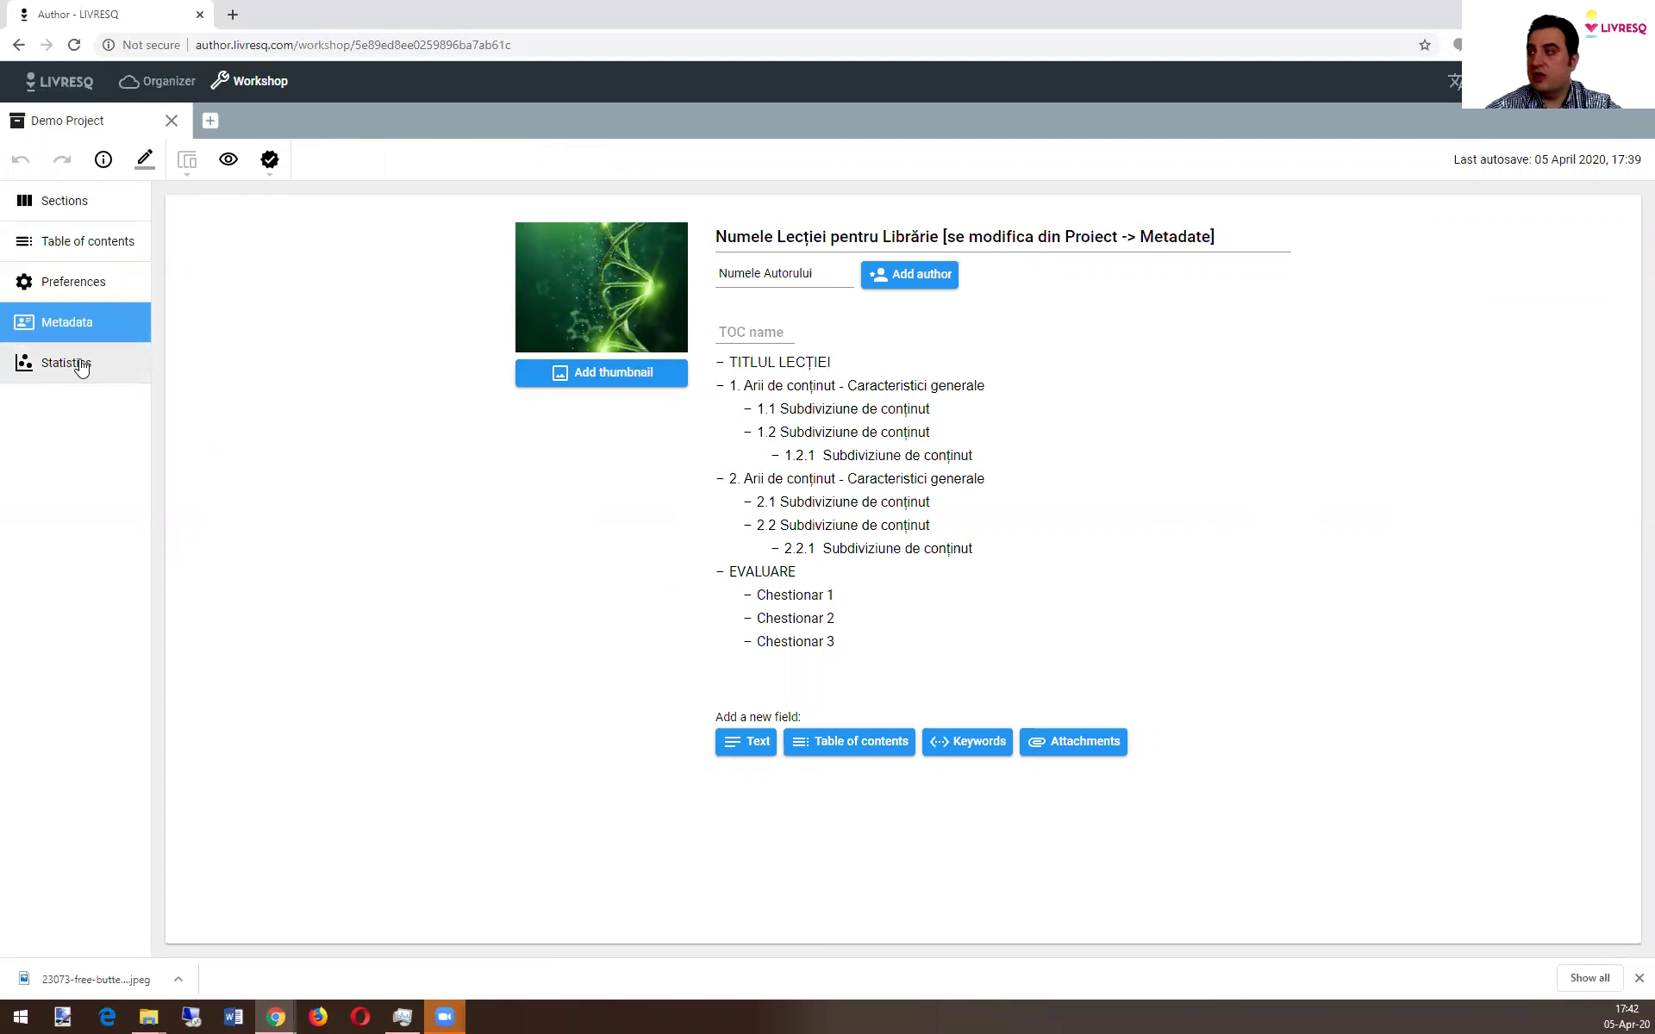
left_click(109, 278)
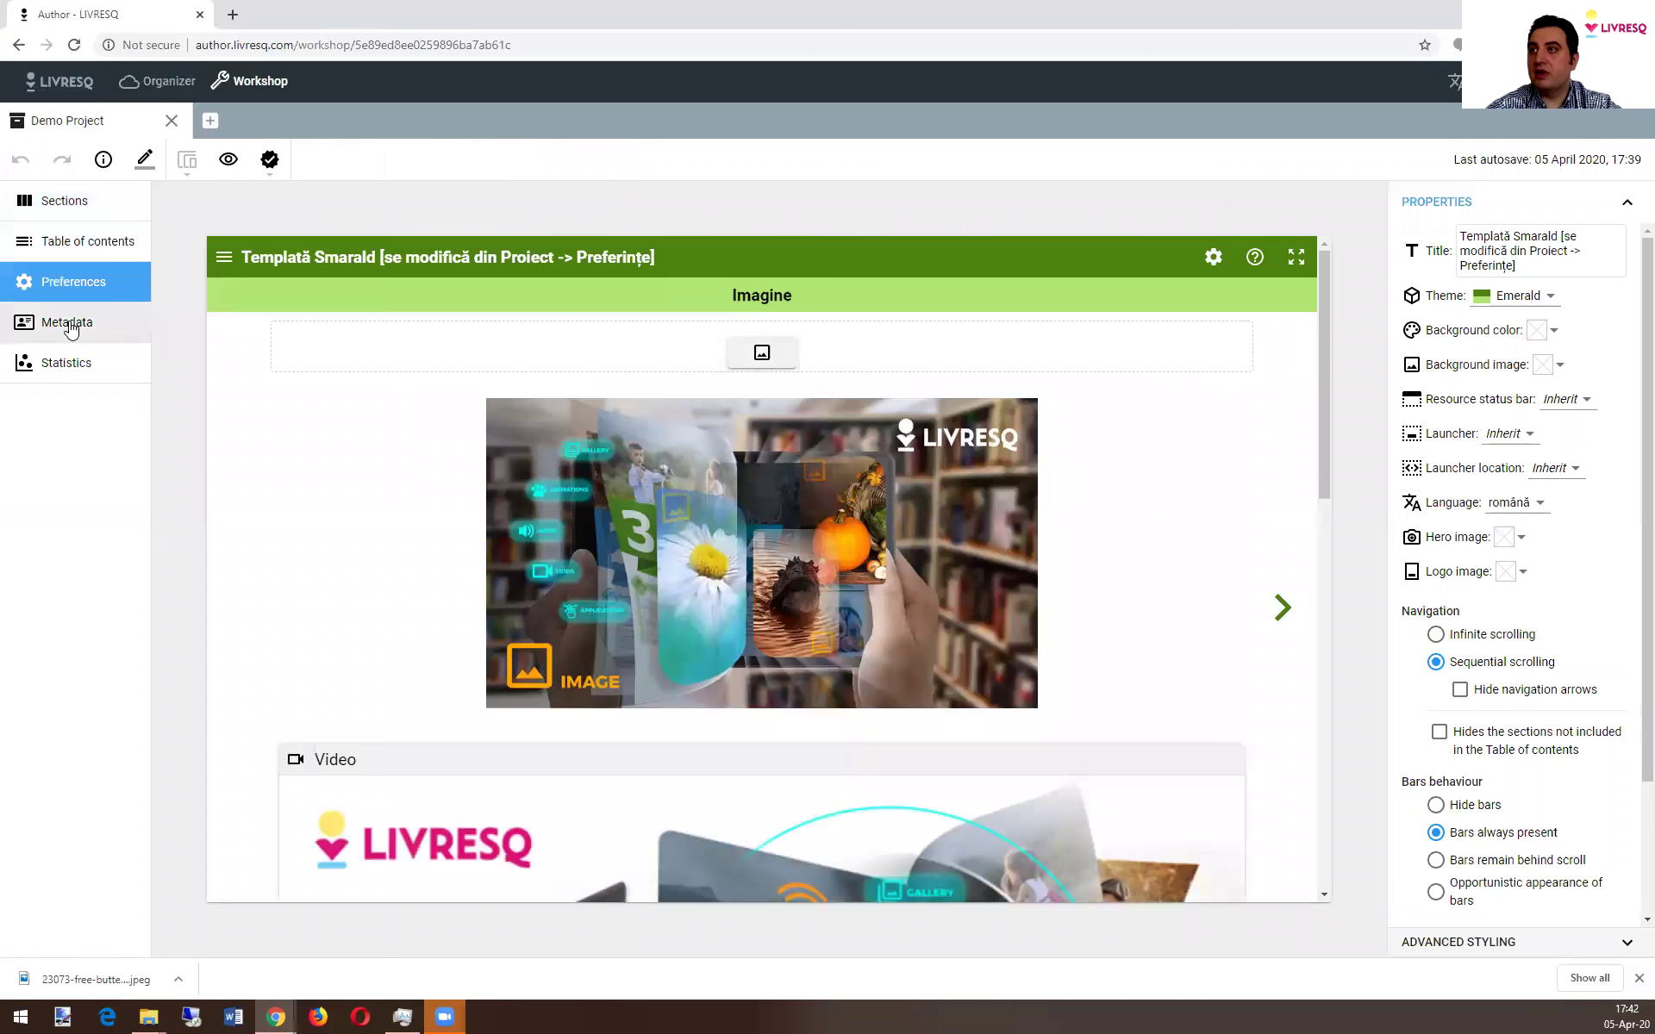
left_click(71, 328)
left_click(64, 373)
left_click(86, 201)
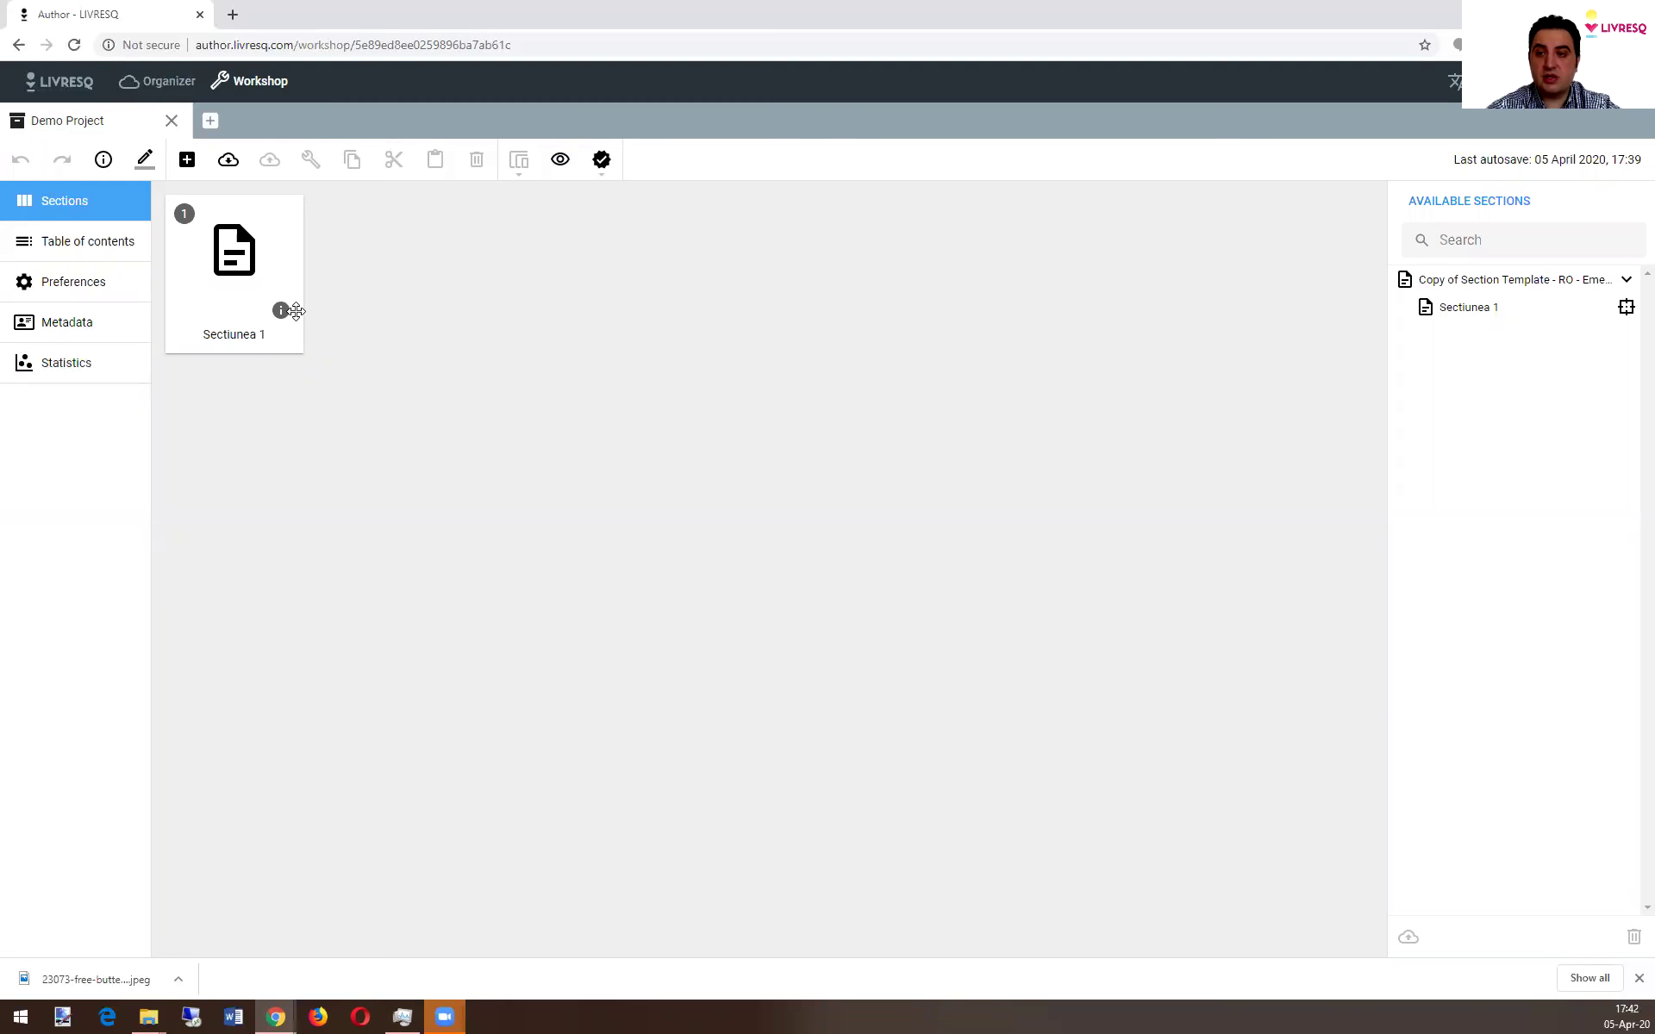
left_click(107, 248)
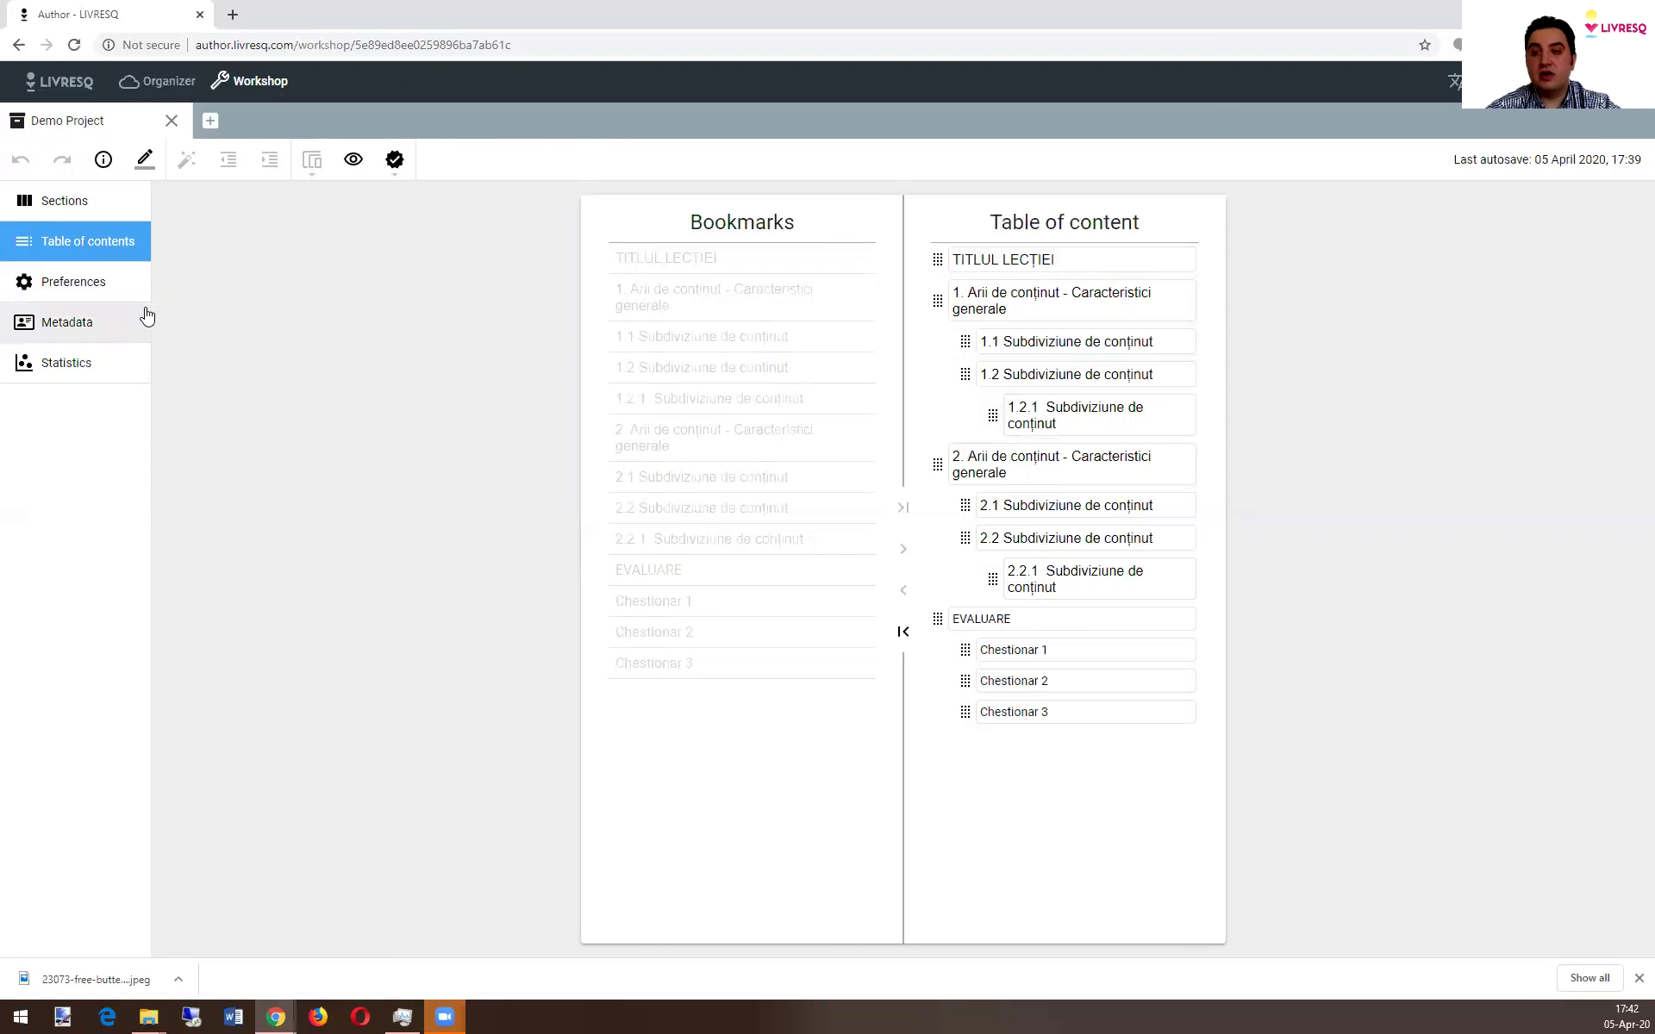
Preview the lesson, open and close its navigation outline, then exit the preview
left_click(354, 160)
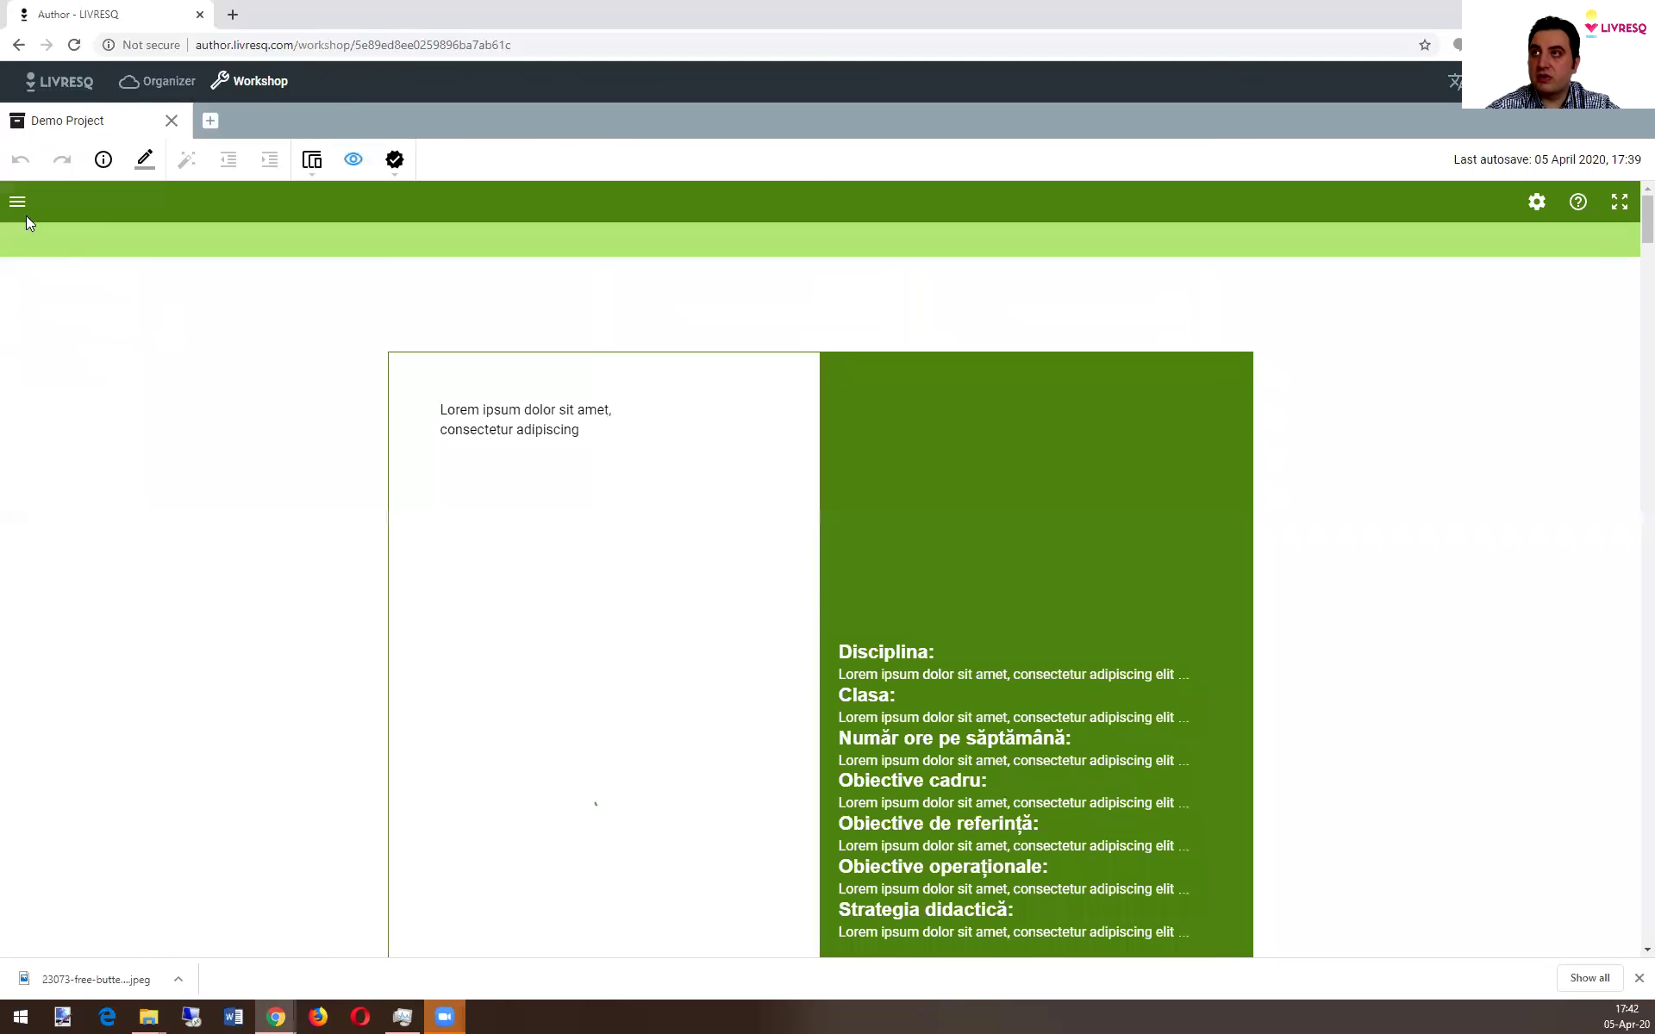
left_click(19, 204)
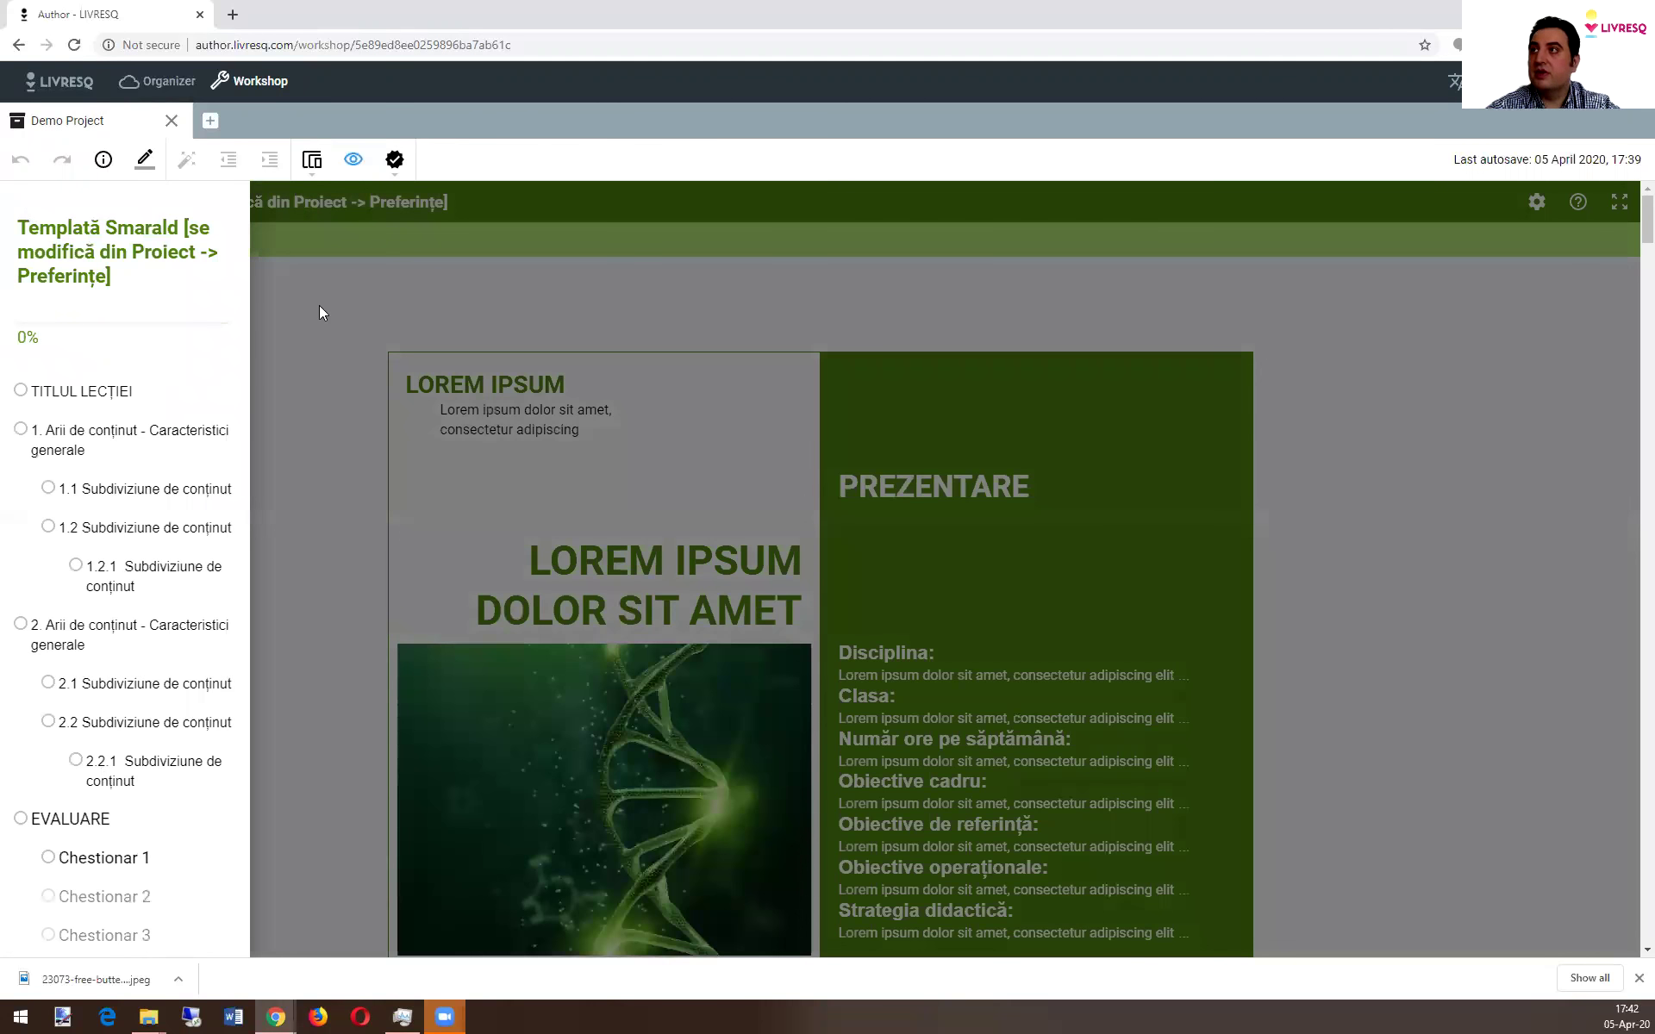
left_click(342, 205)
left_click(353, 160)
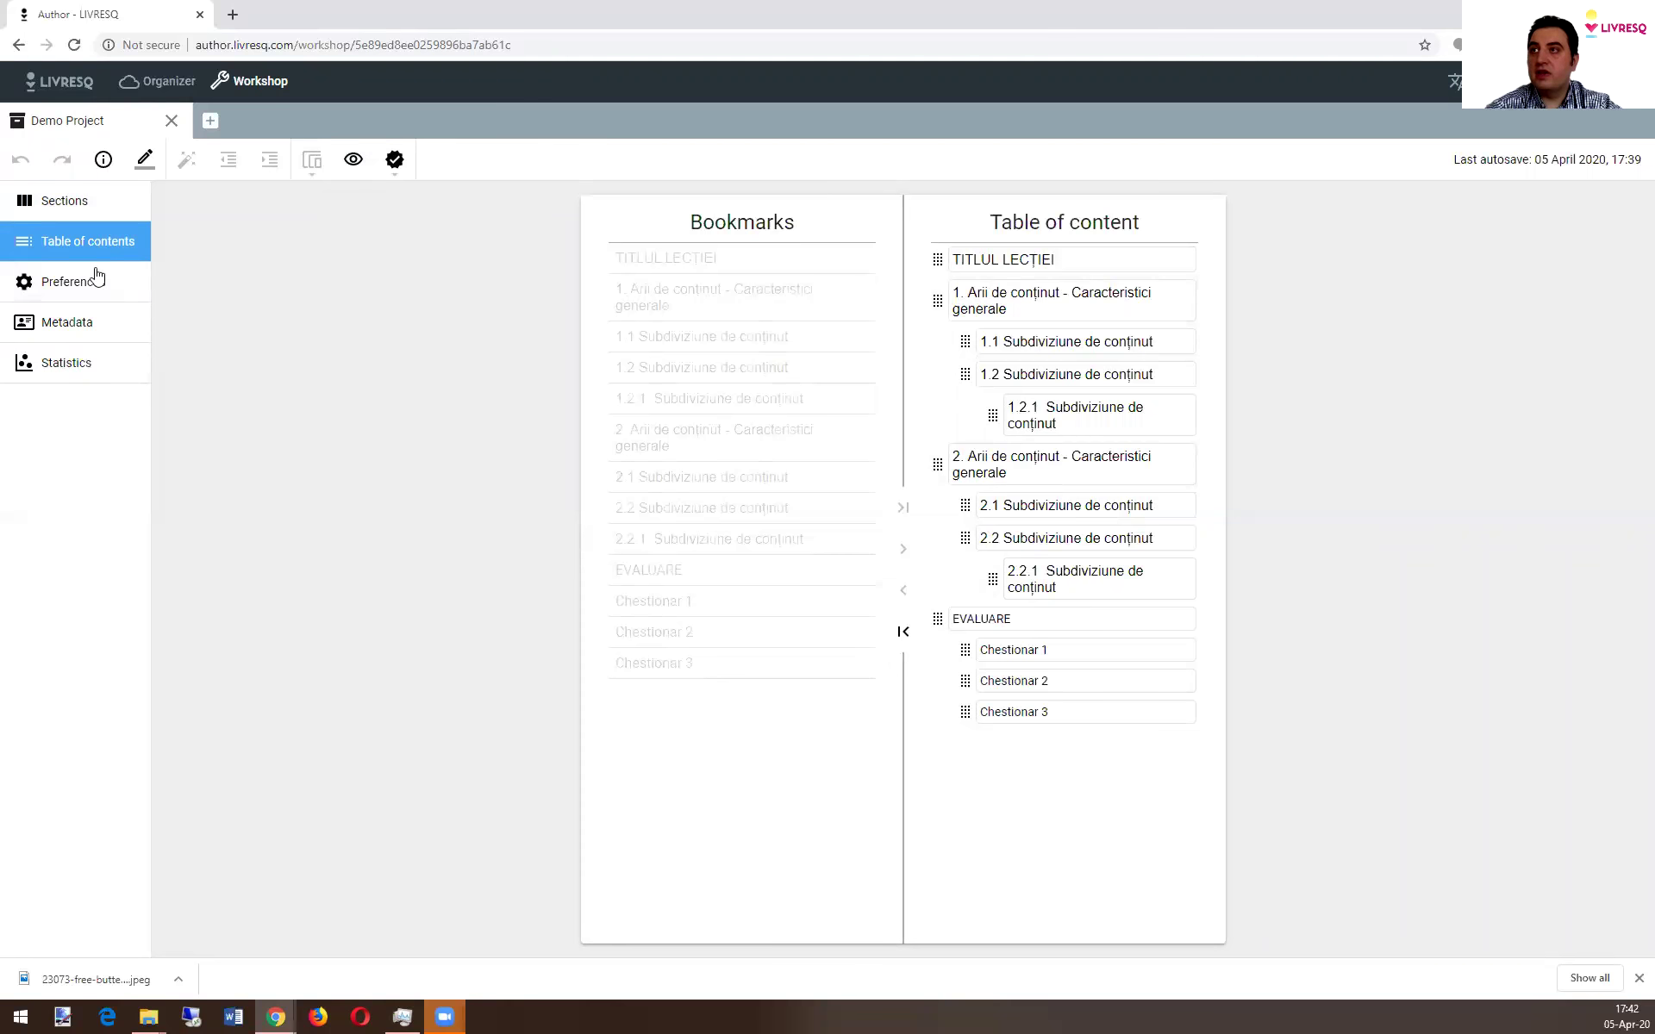
Review the Preferences panel's Emerald theme, sequential scrolling and toolbar settings
left_click(80, 291)
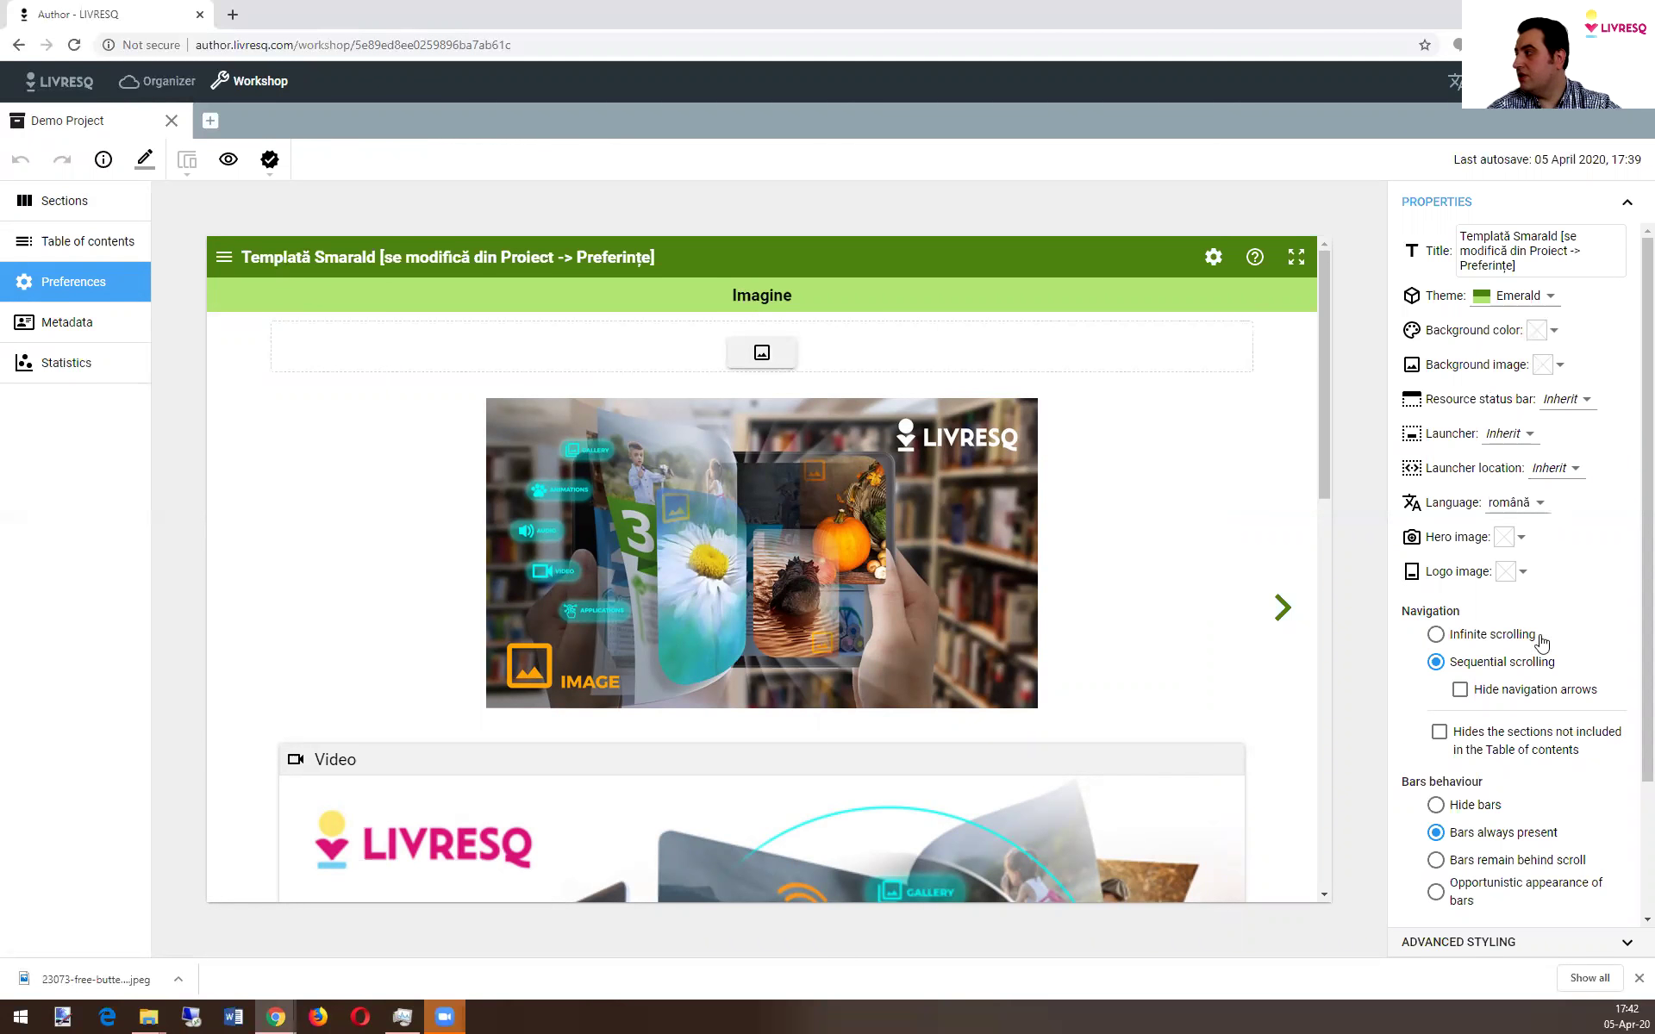
scroll(1540, 642, "down", 1)
scroll(1502, 697, "down", 1)
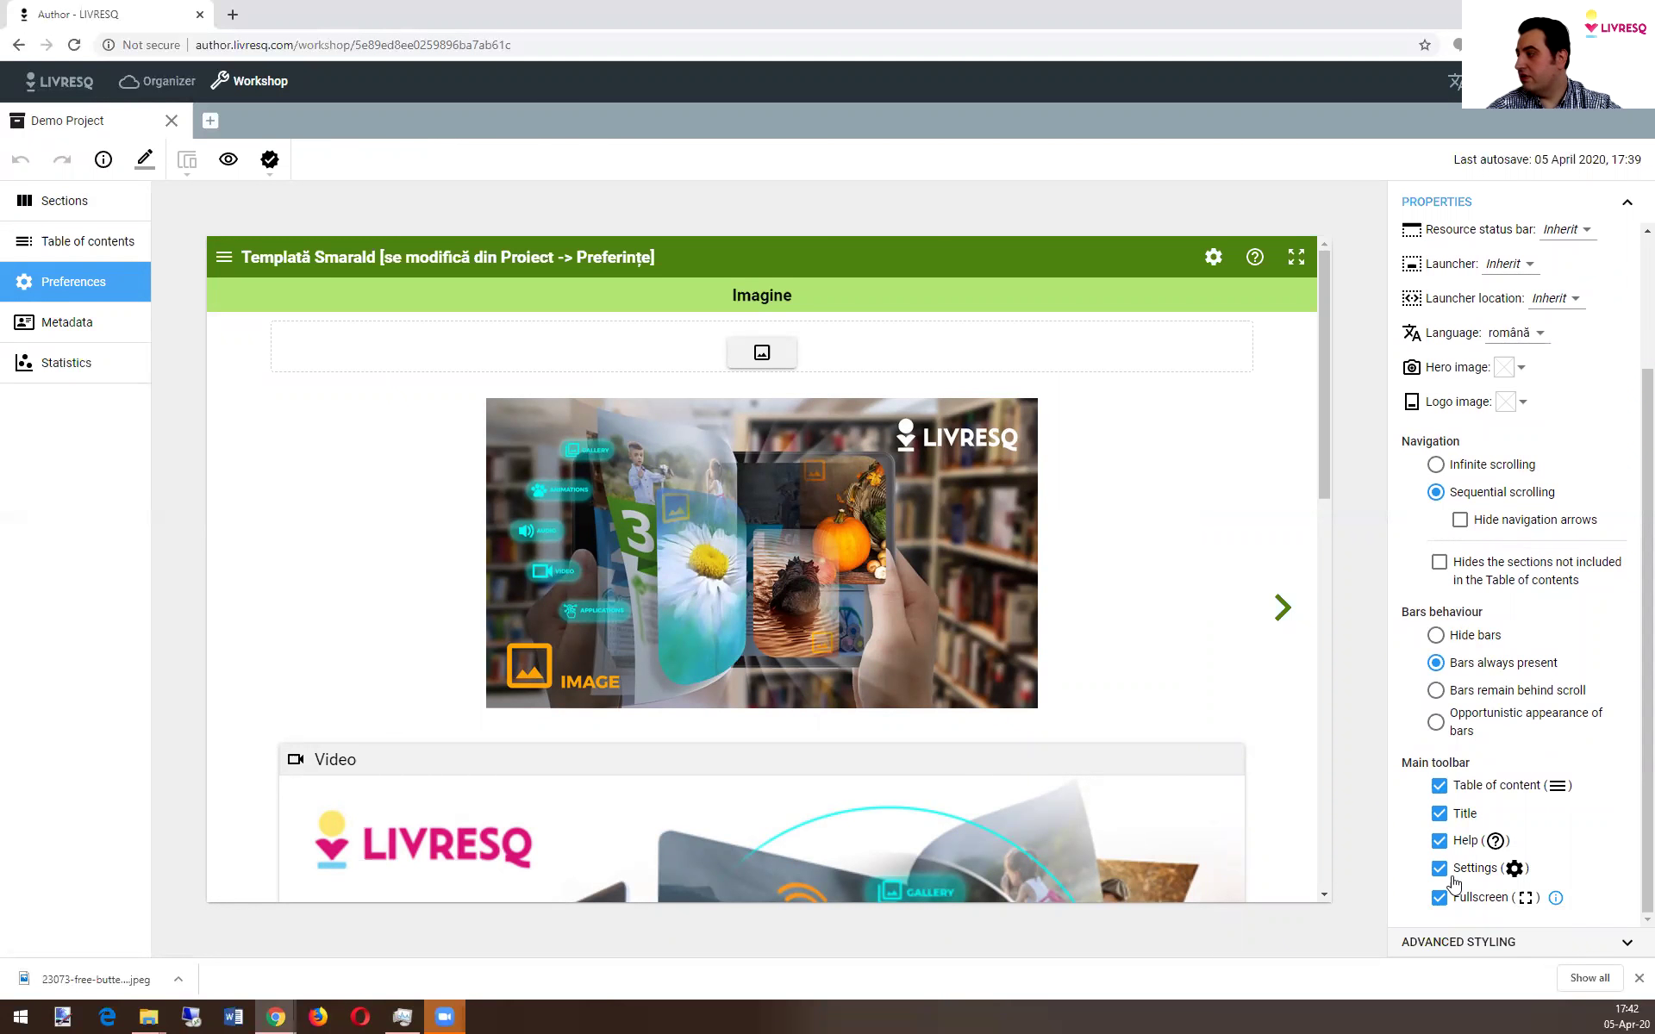
scroll(1433, 449, "up", 2)
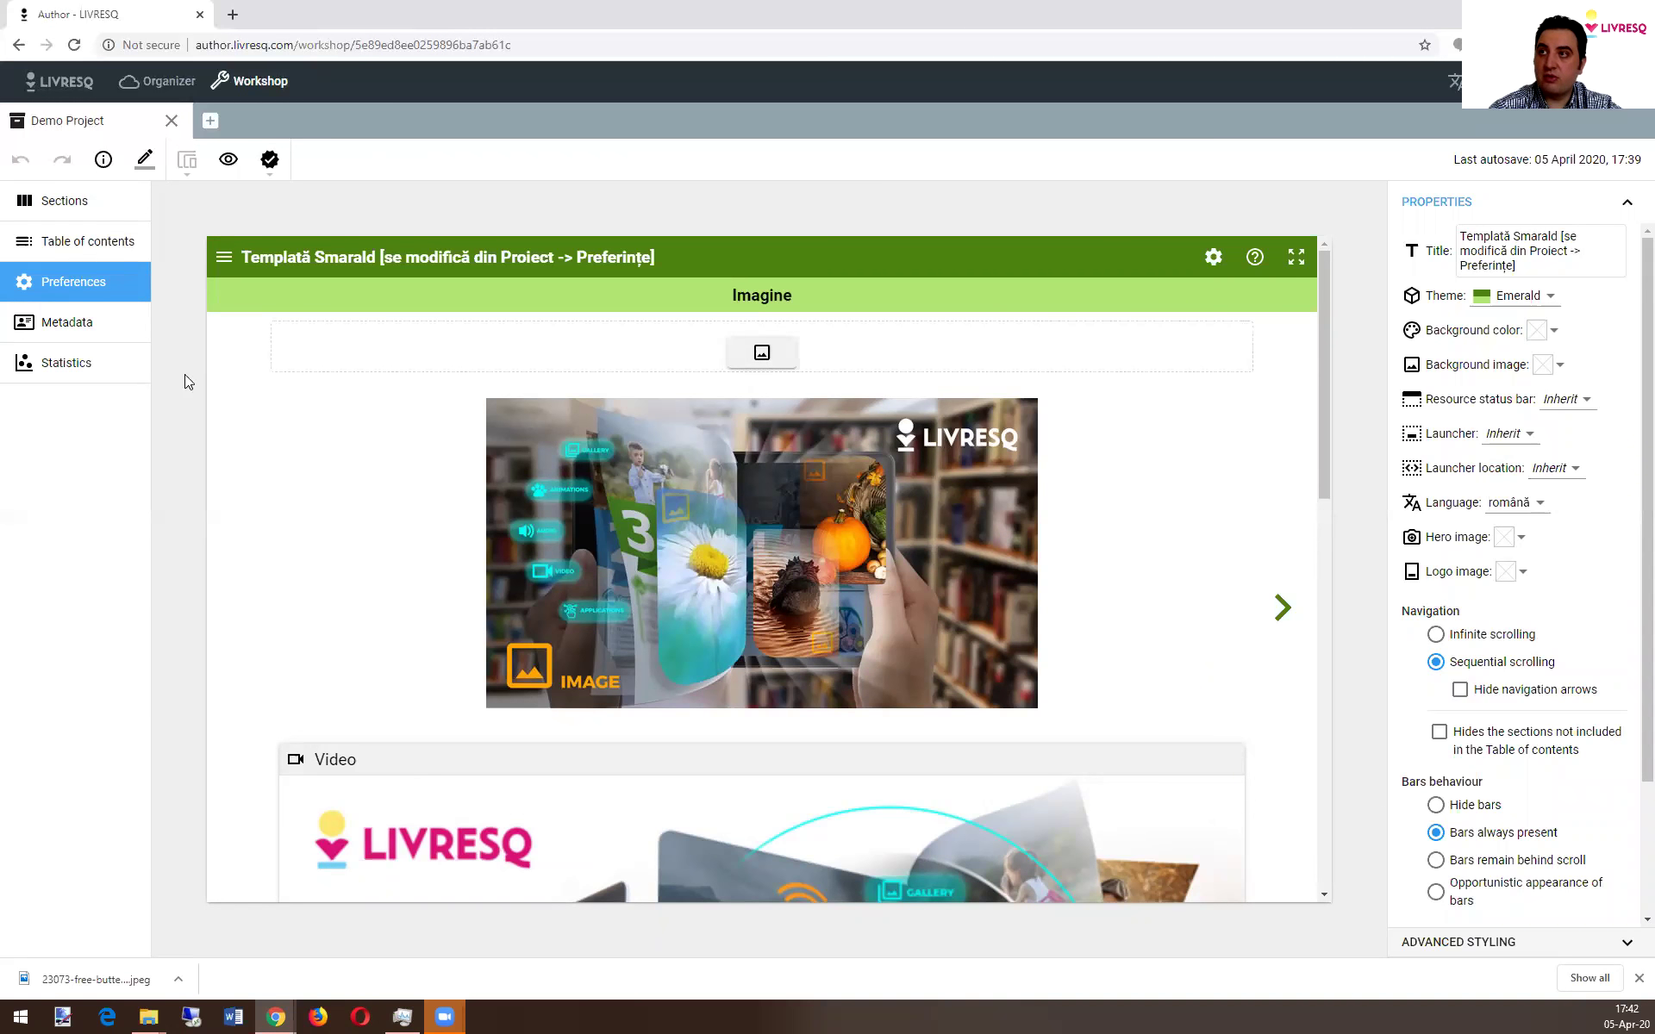
On the Metadata page, replace the lesson title with 'Name of my Project'
left_click(37, 320)
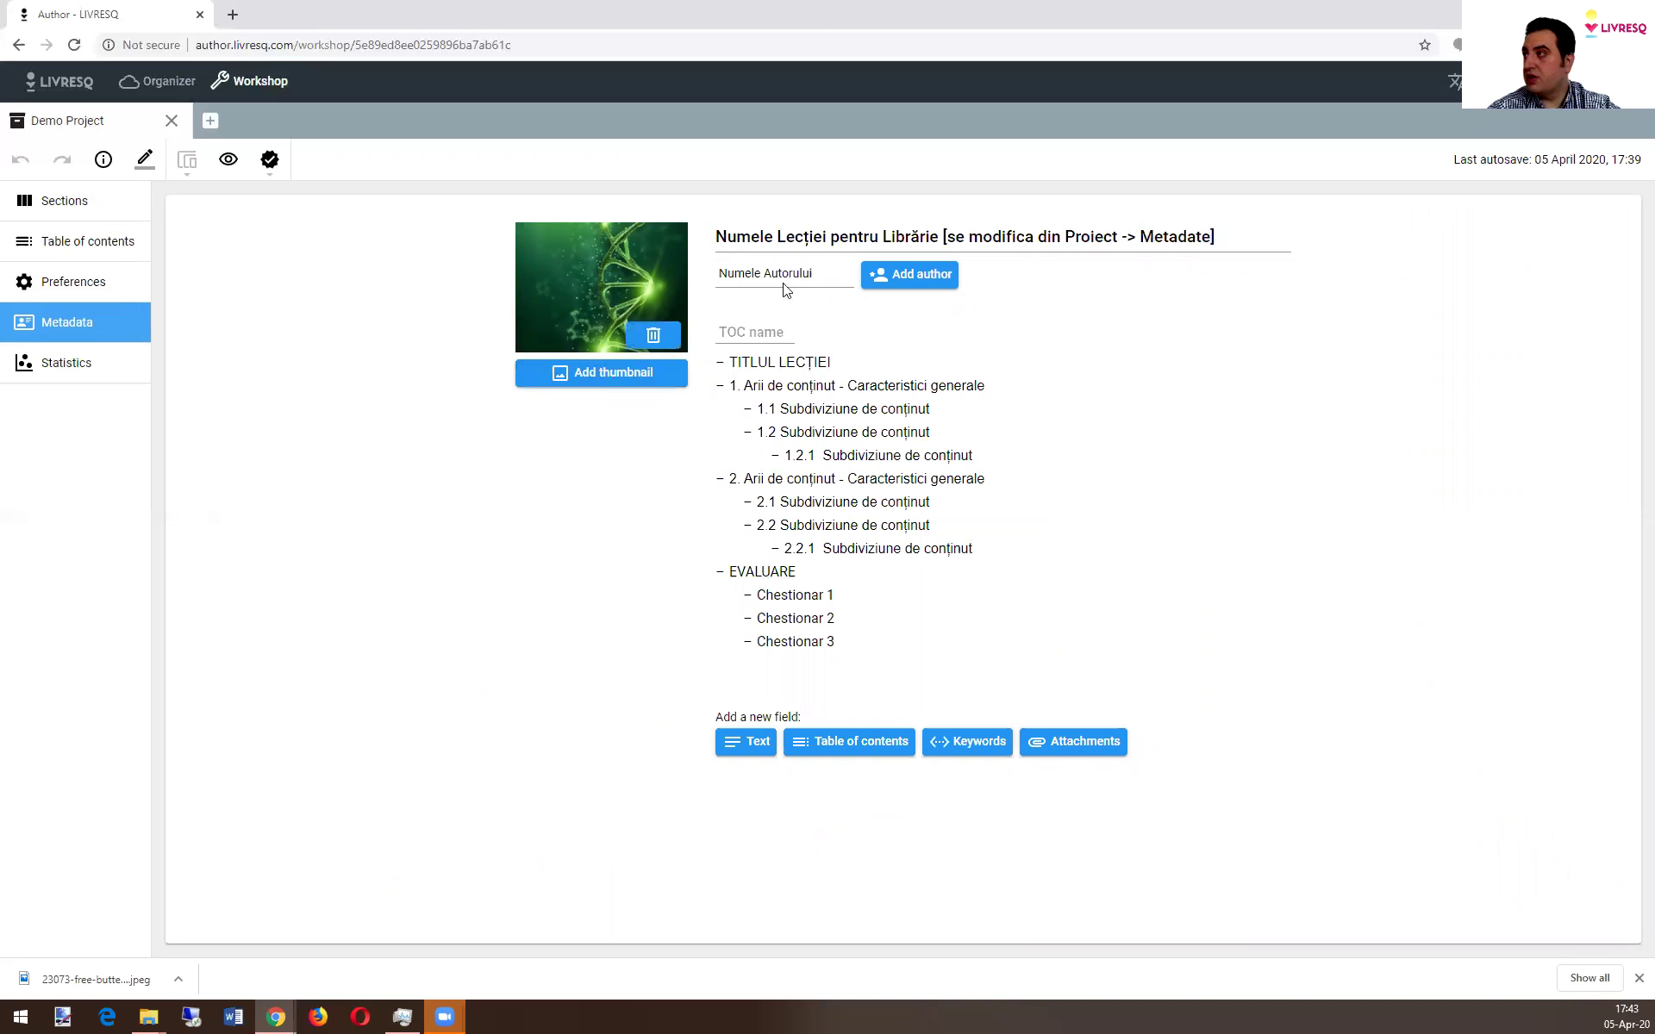
left_click(922, 274)
left_click(964, 276)
left_click(1017, 274)
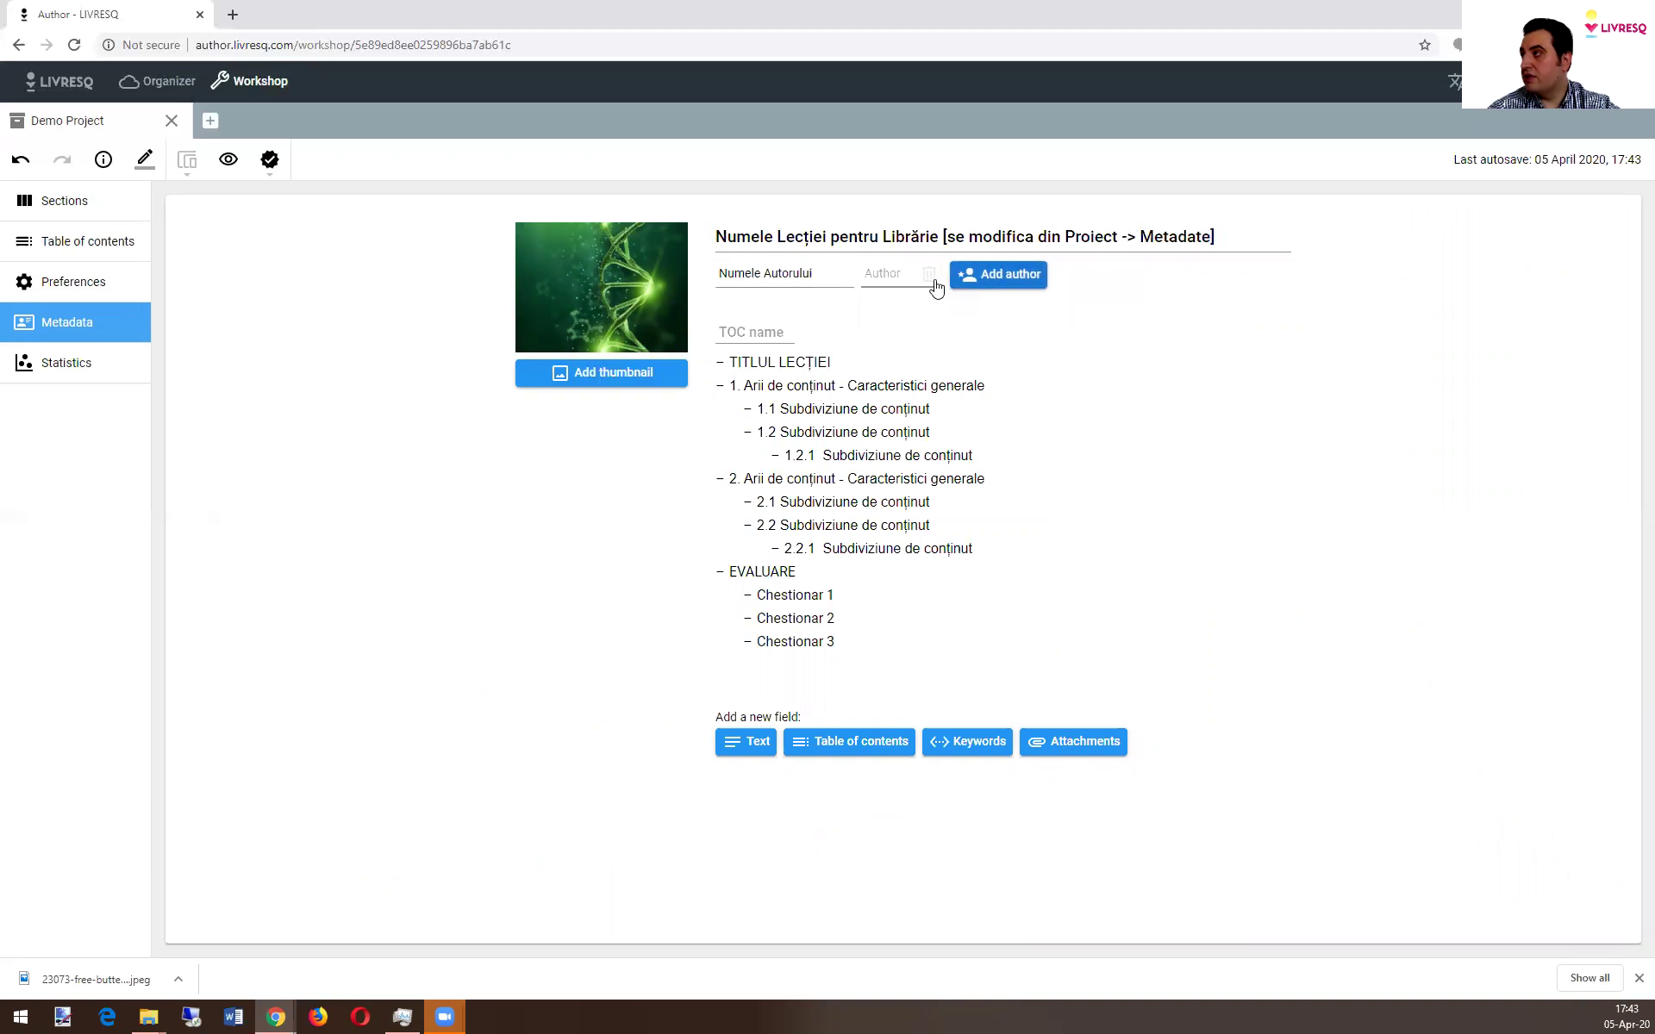
left_click(929, 274)
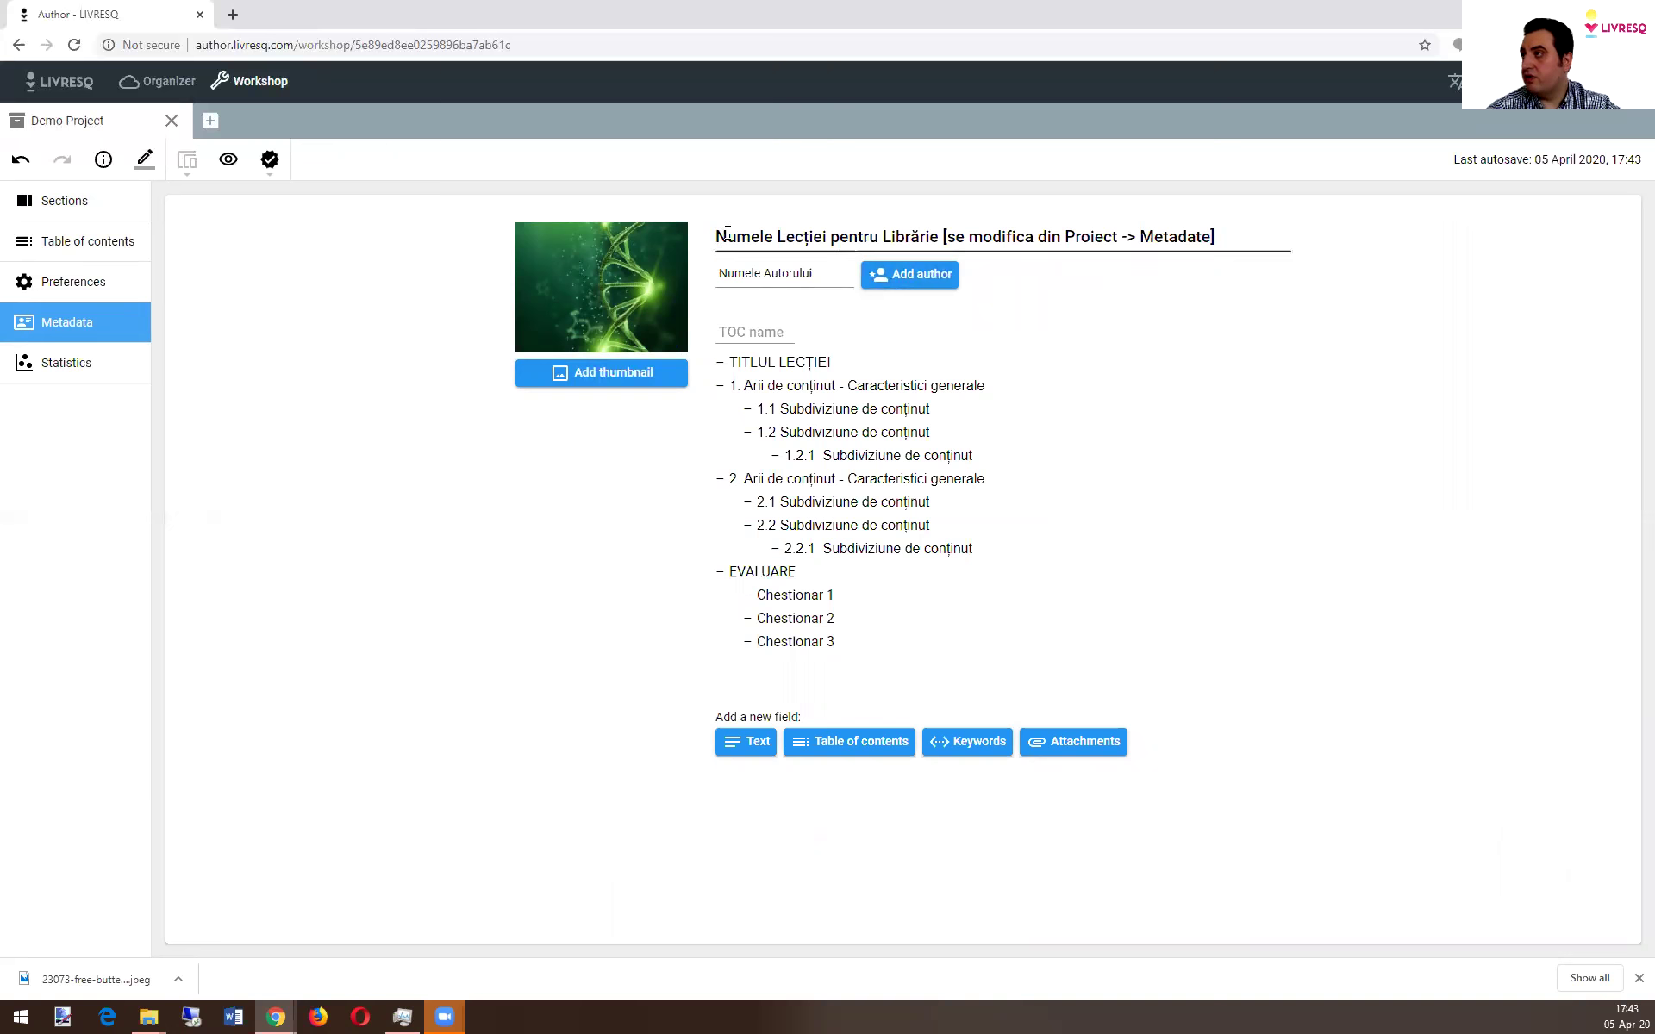
left_click_drag(727, 236, 1393, 282)
left_click(1142, 410)
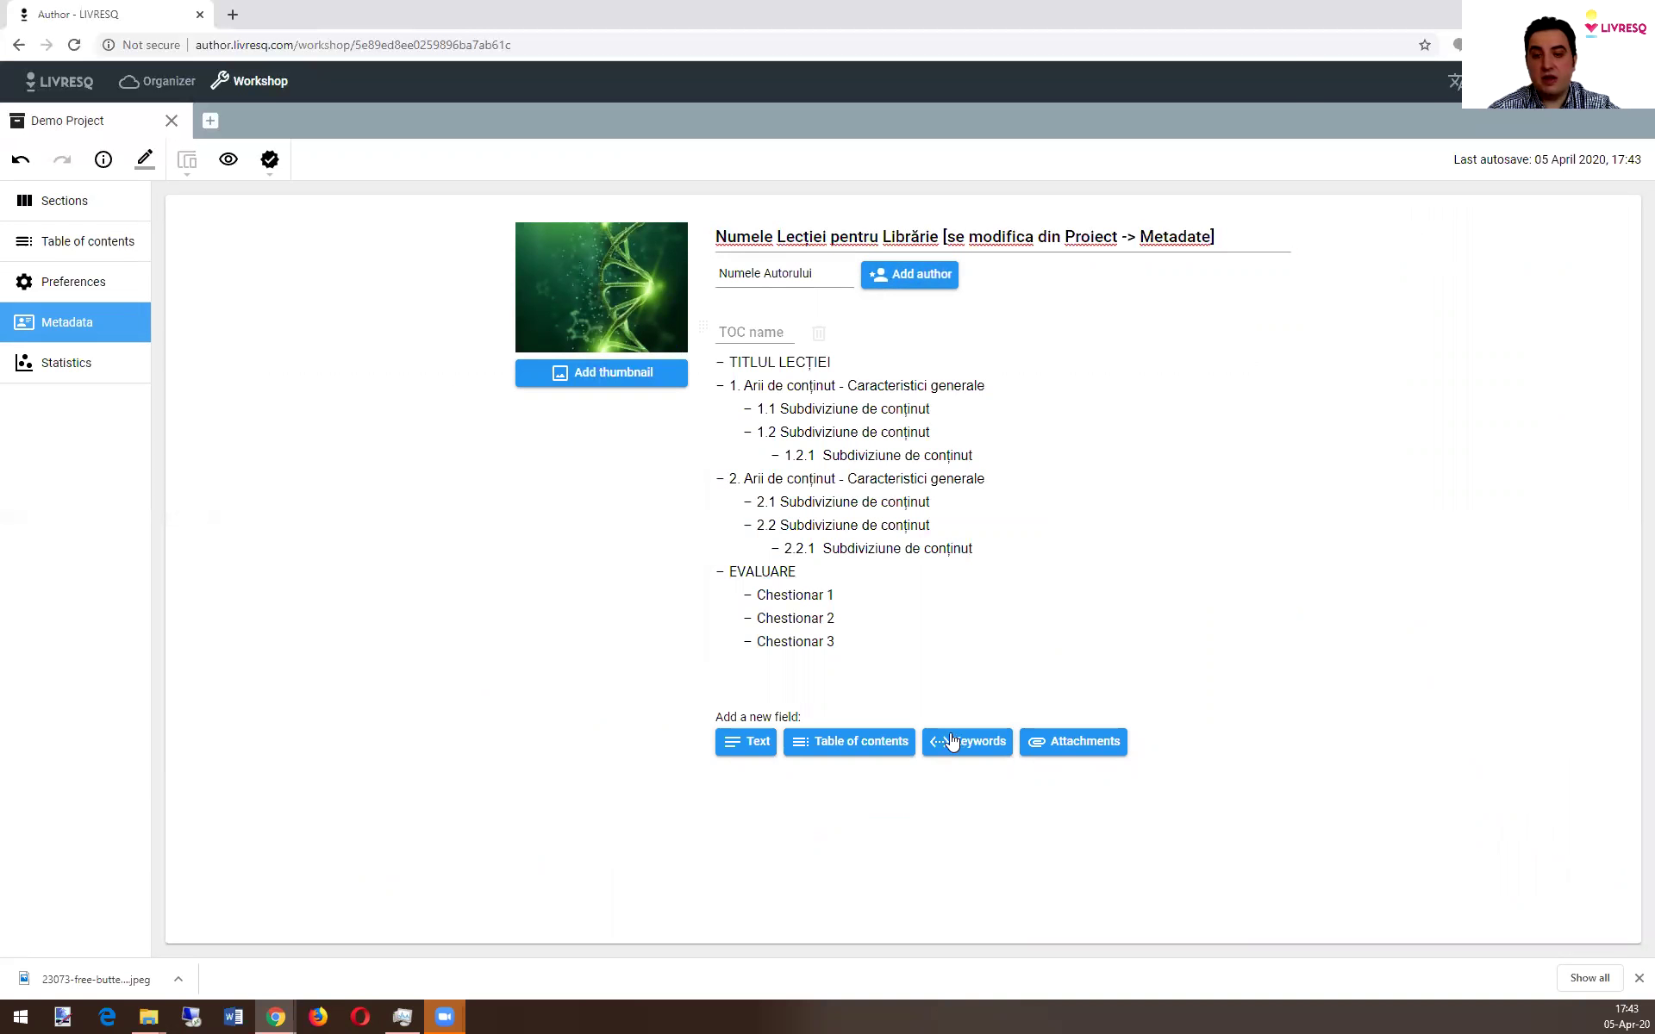
left_click(1211, 230)
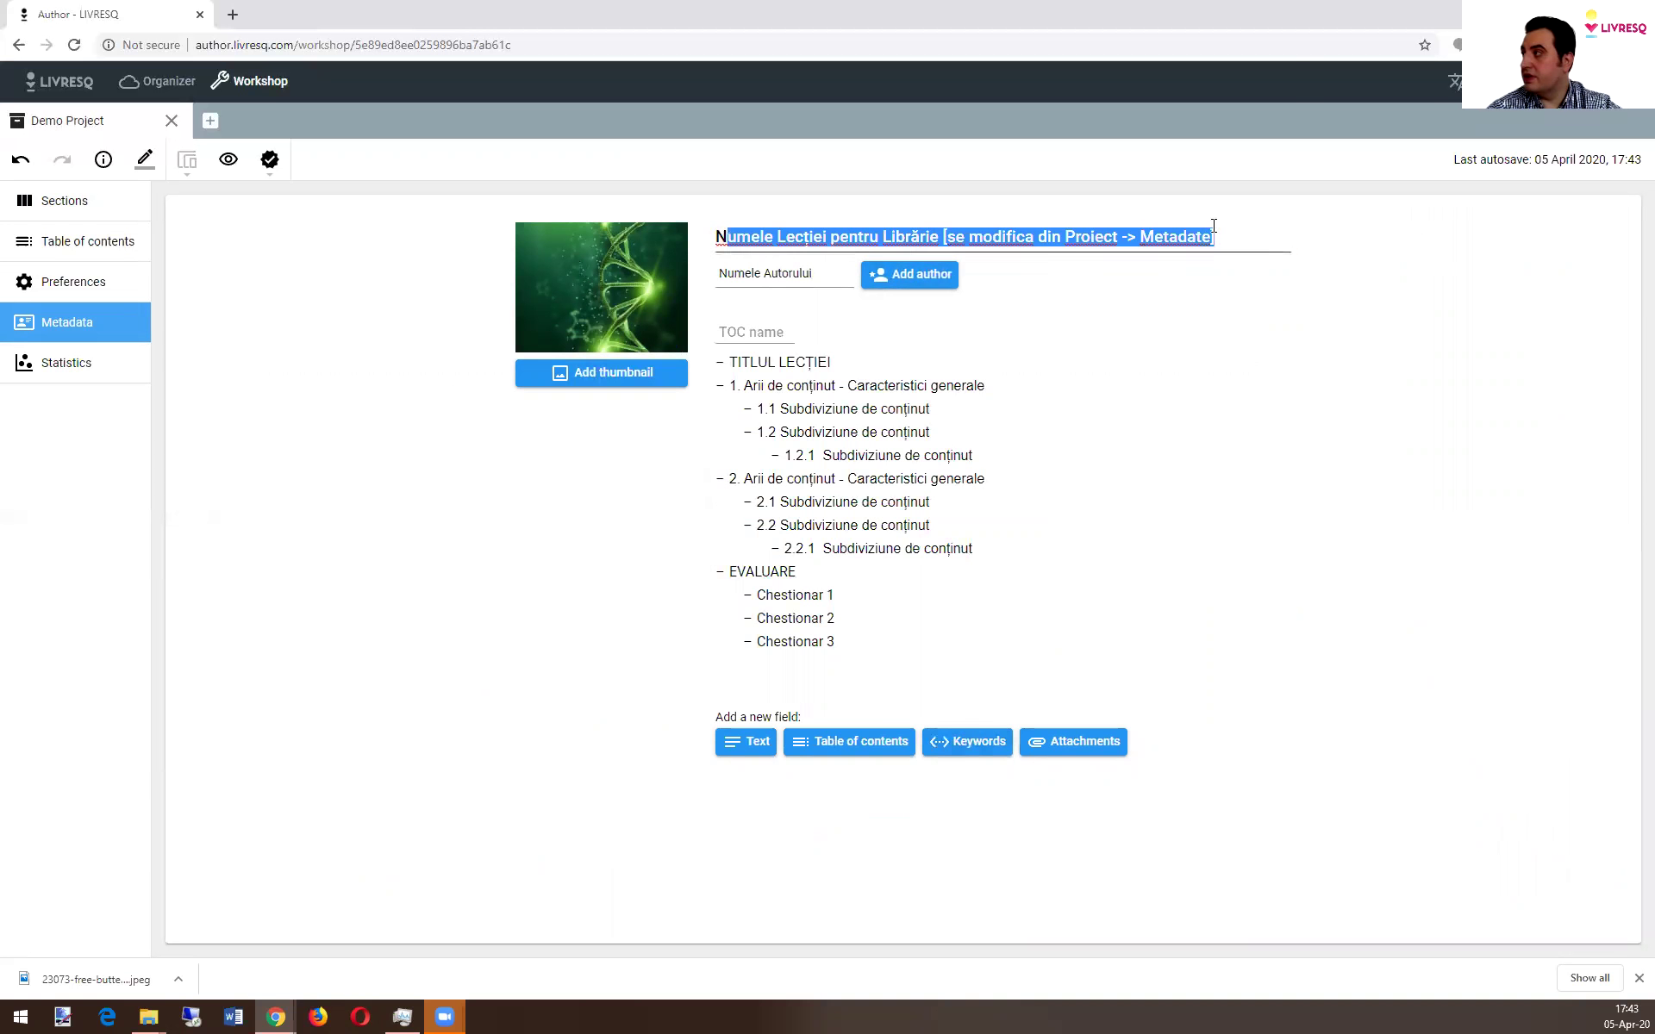
left_click_drag(1233, 230, 547, 232)
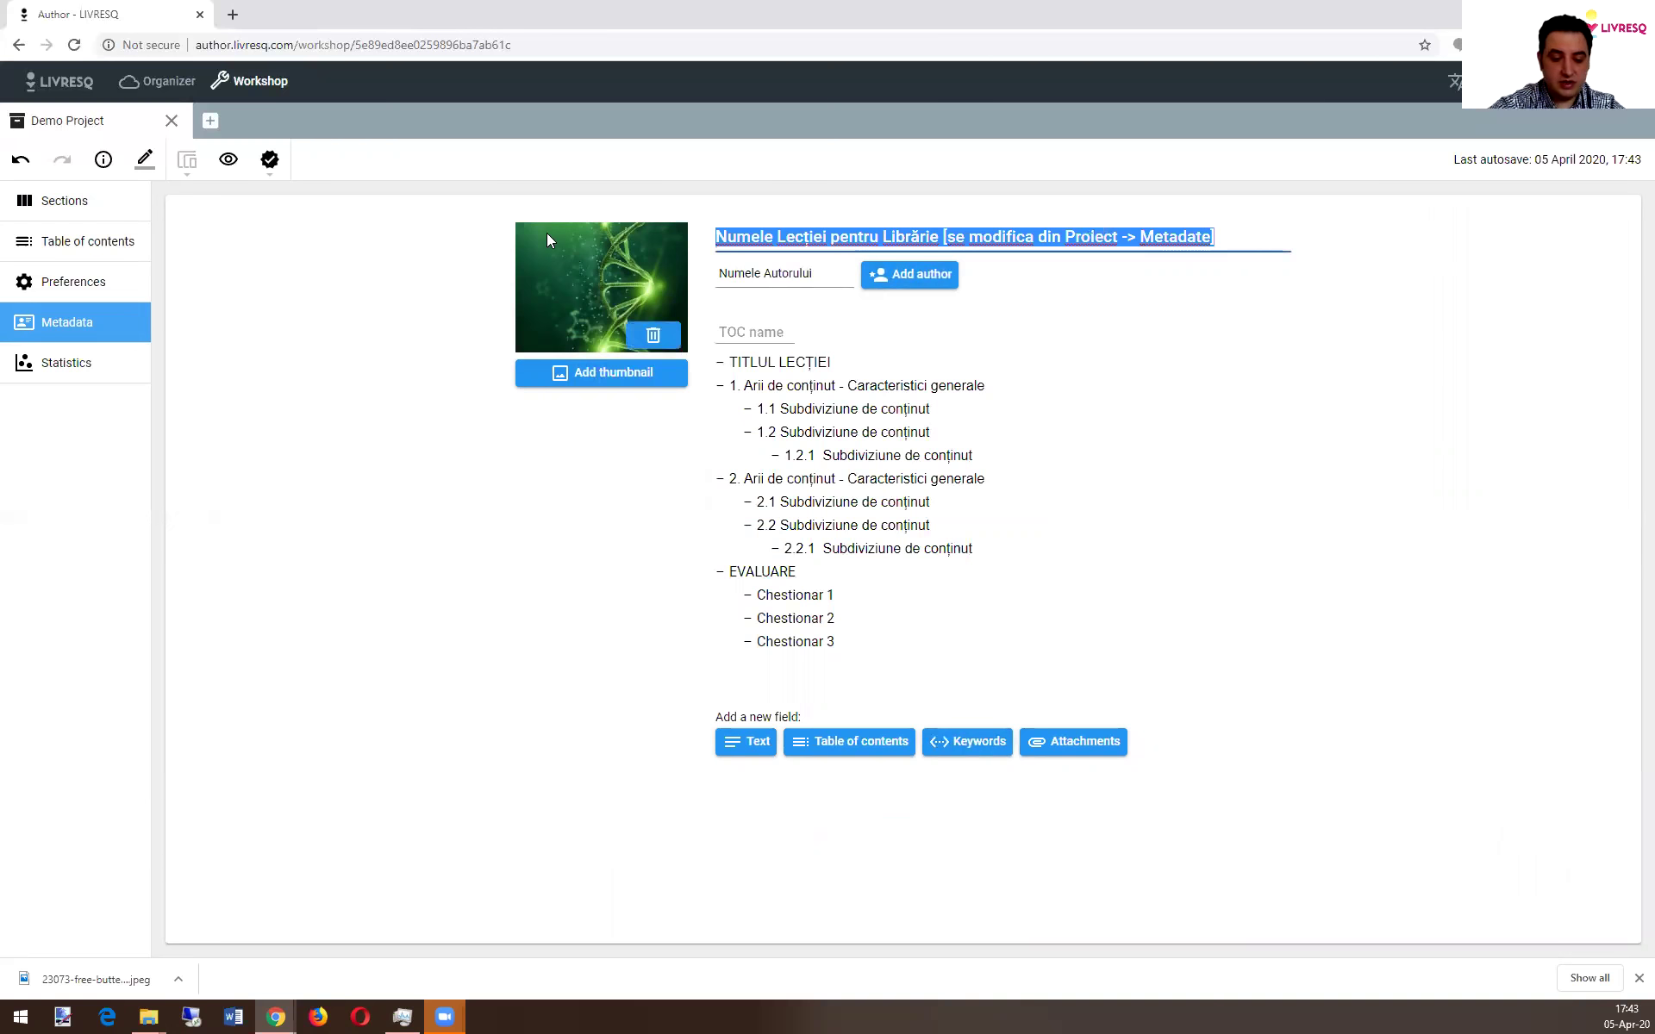
type("Name of my Project")
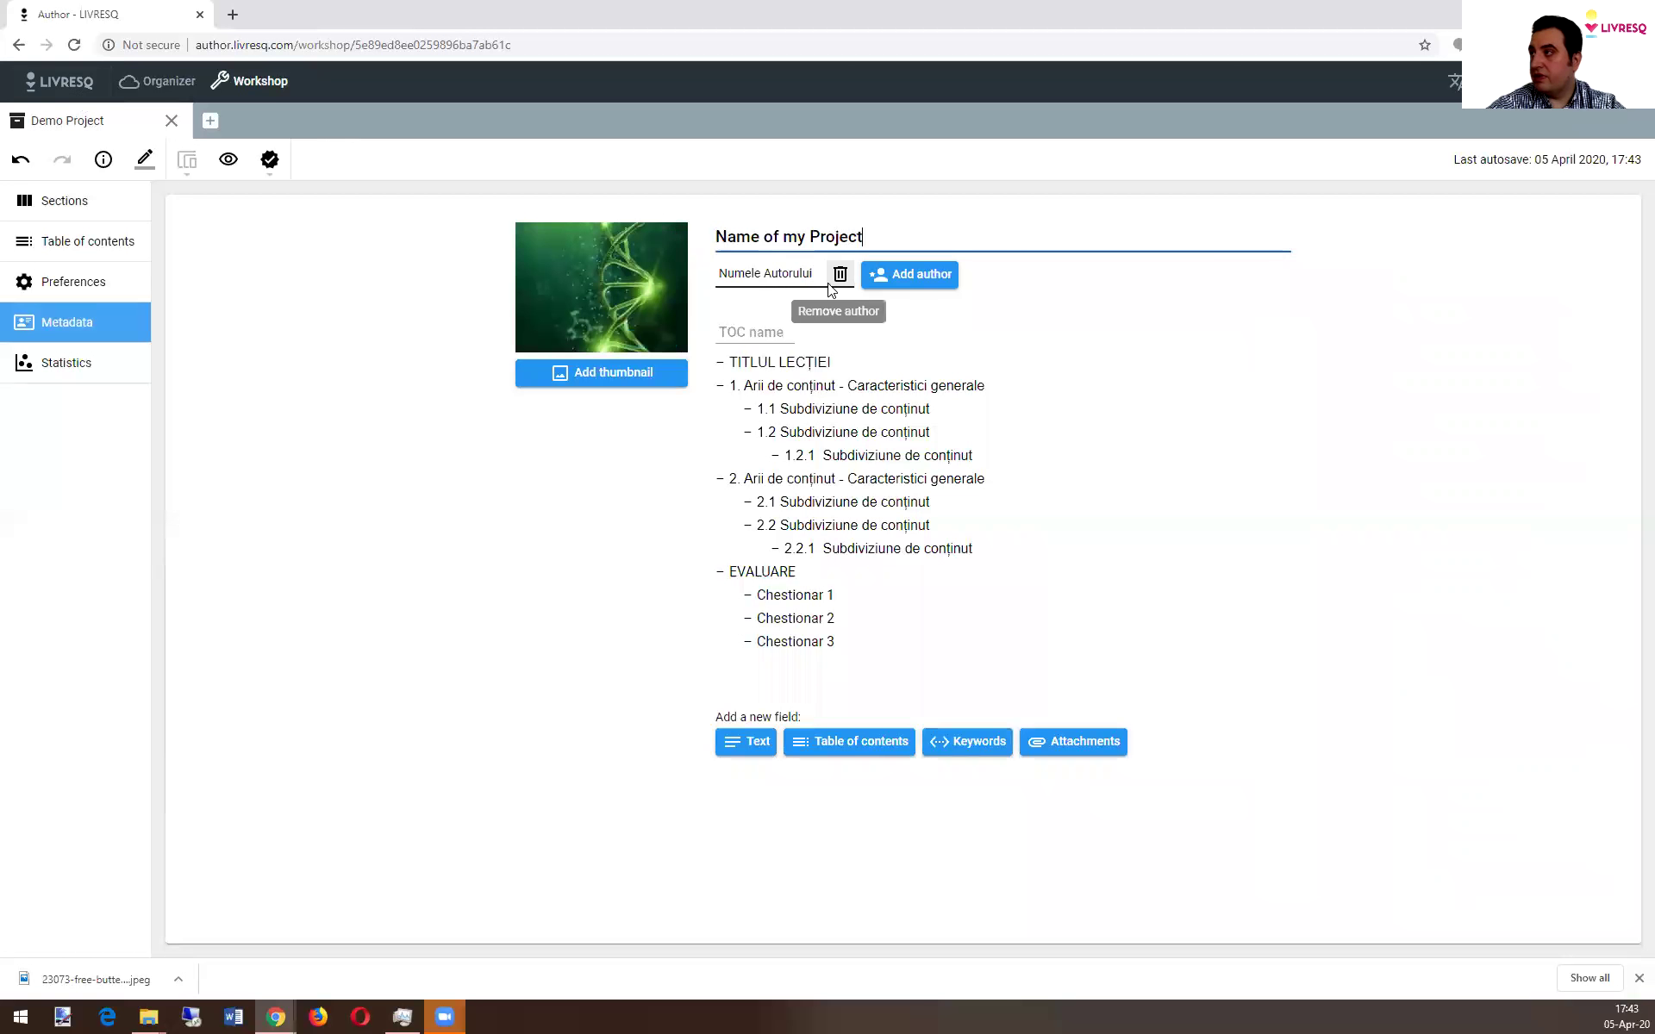
Replace the Numele Autorului author entry with a new author 'My name'
left_click(827, 283)
left_click(793, 280)
left_click(744, 274)
type("My name")
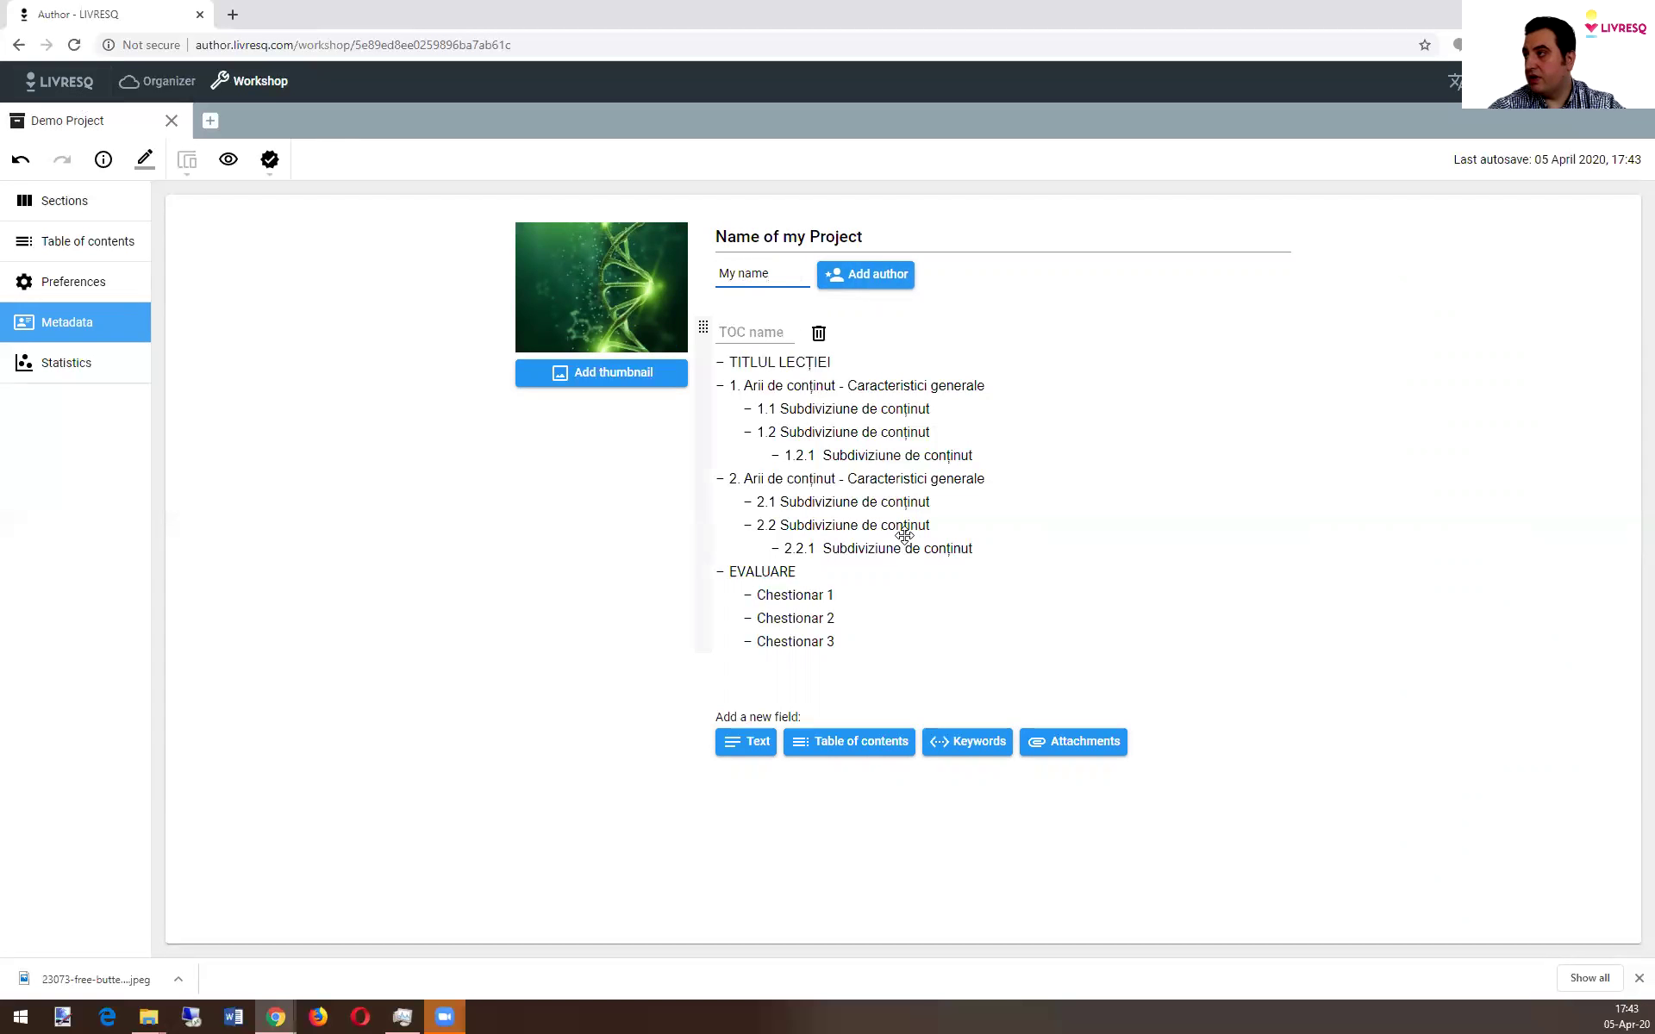
Add a Keywords field to the metadata holding the keyword 'Keyword1'
left_click(991, 745)
left_click(733, 733)
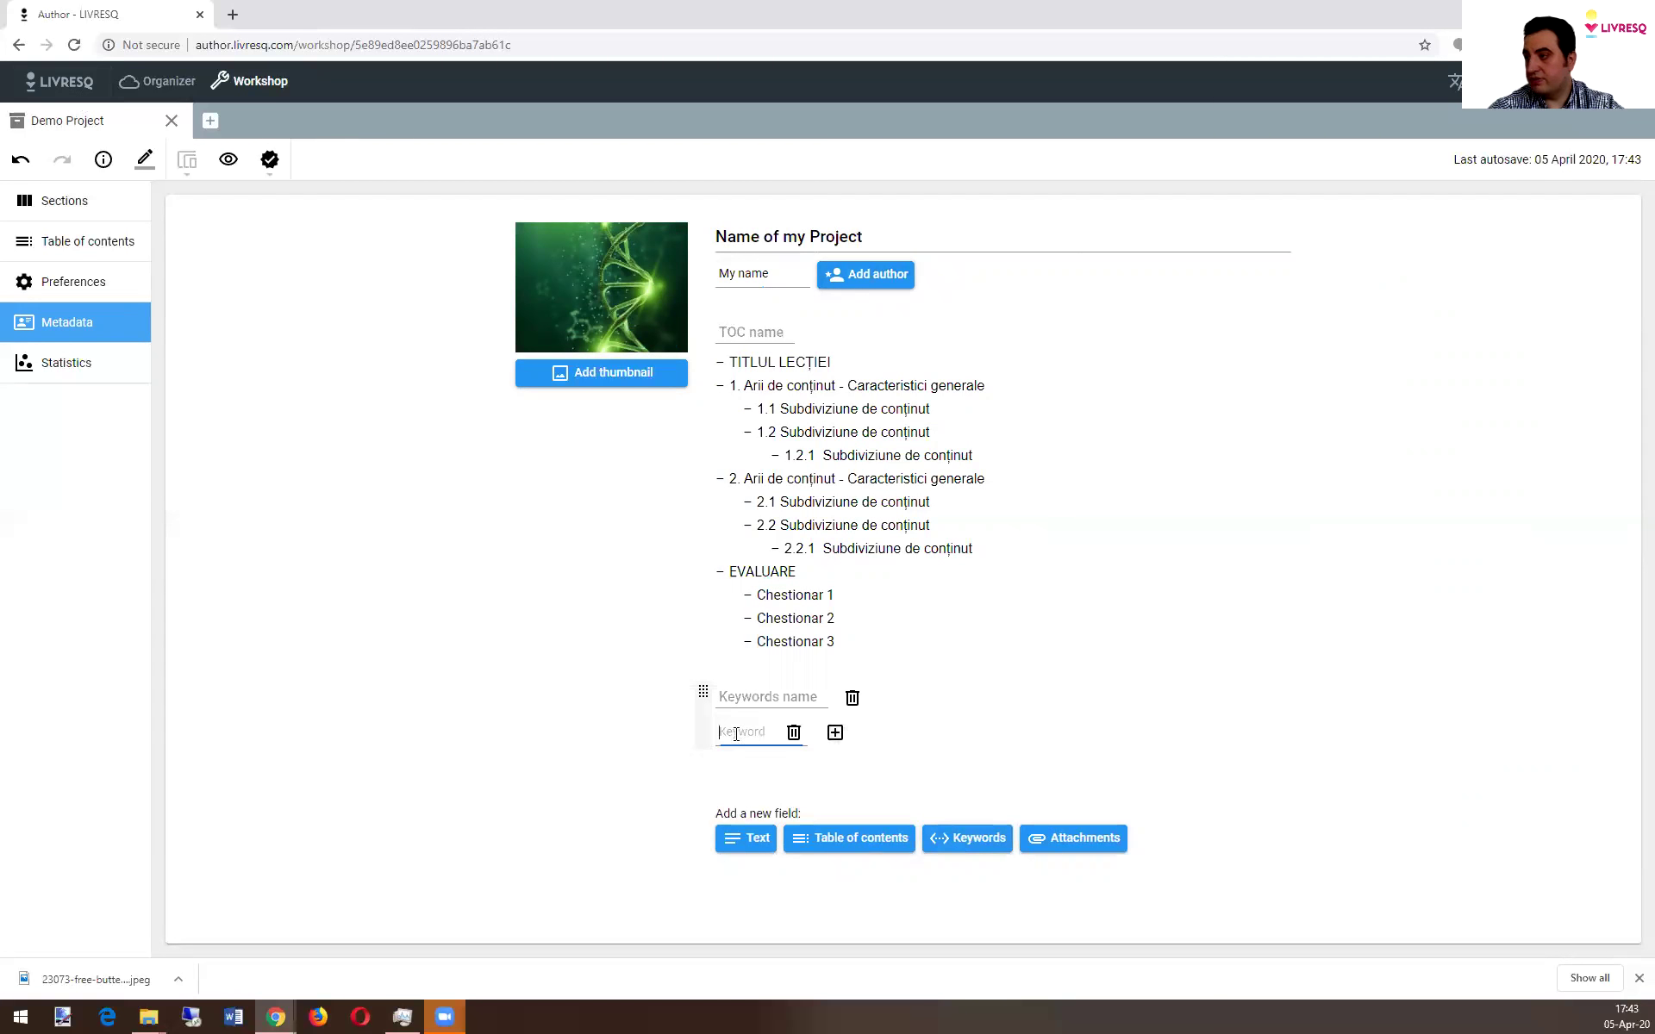
type("Key")
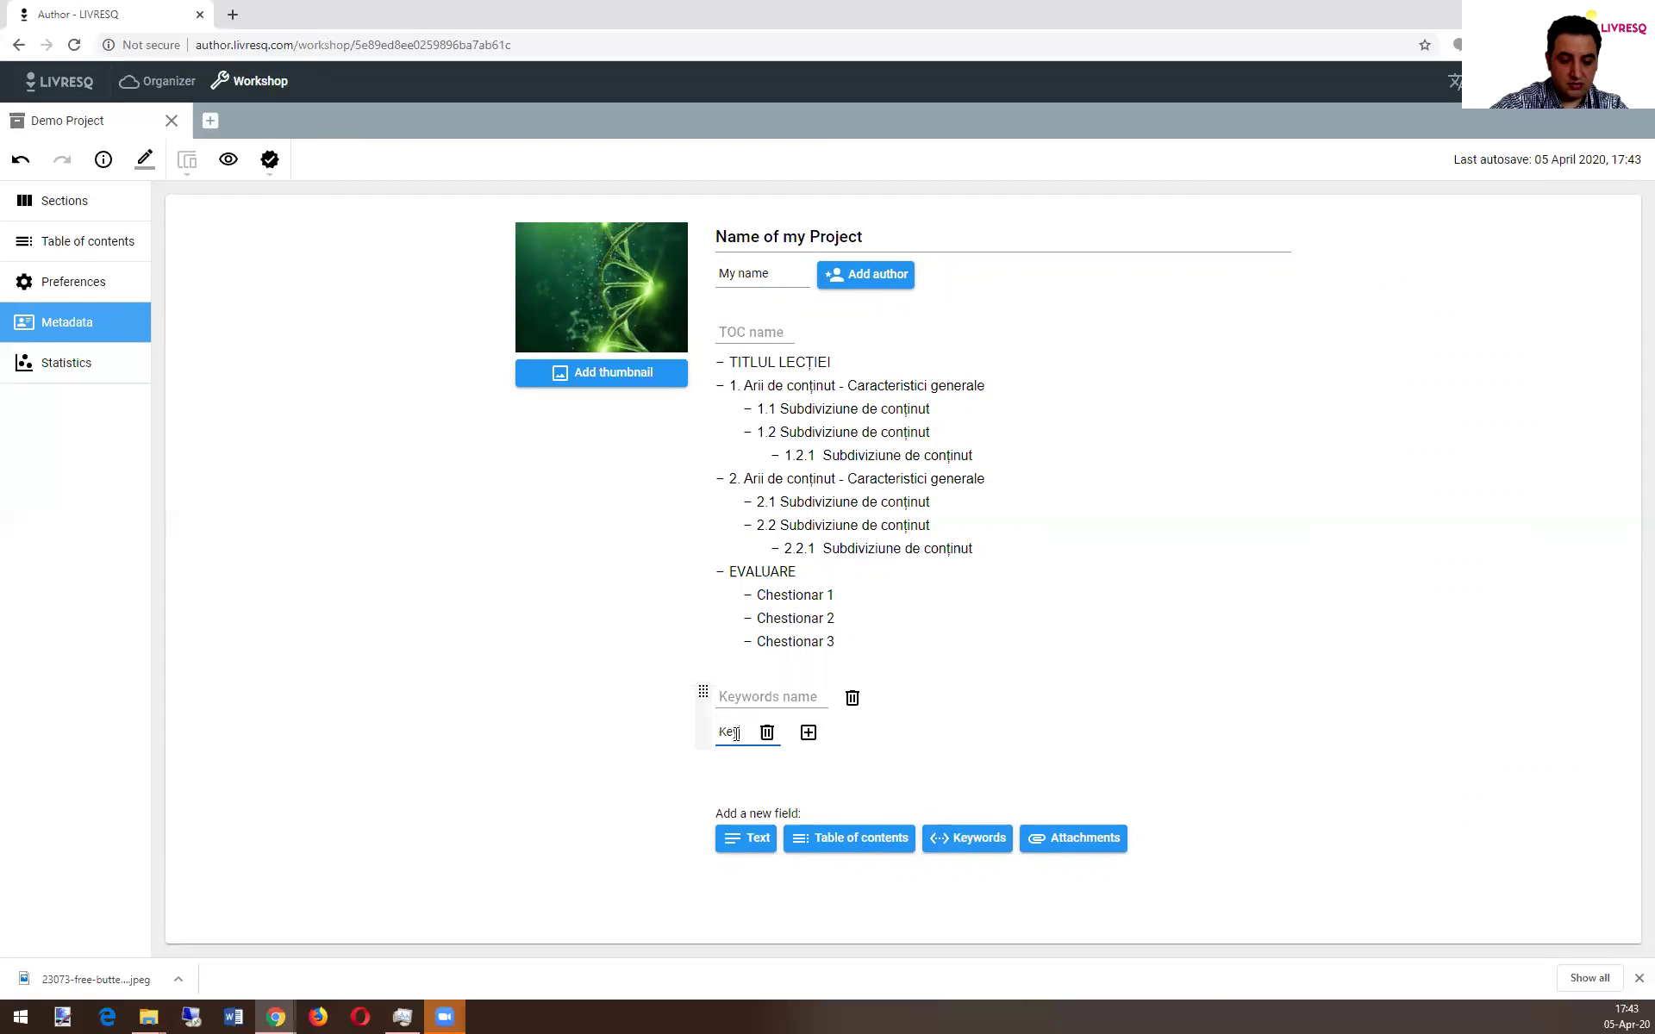
type("word1")
left_click(1147, 724)
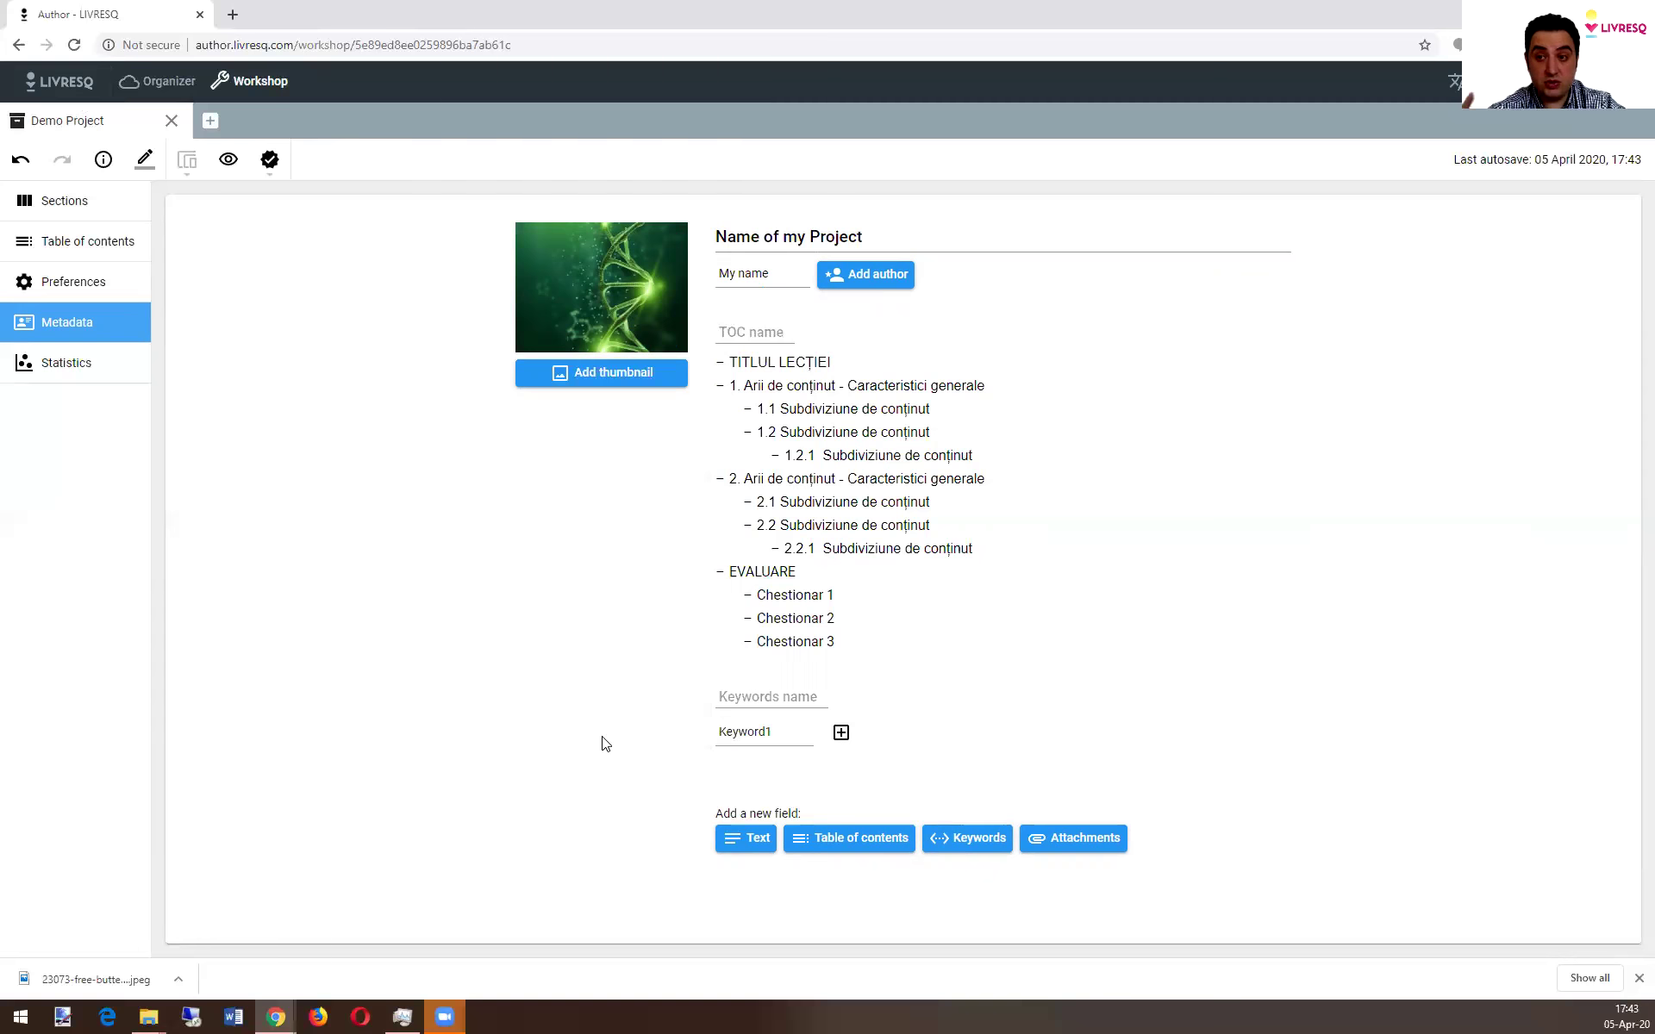
Return to Sections and show the Export options for SCORM, Library and HTML
left_click(65, 204)
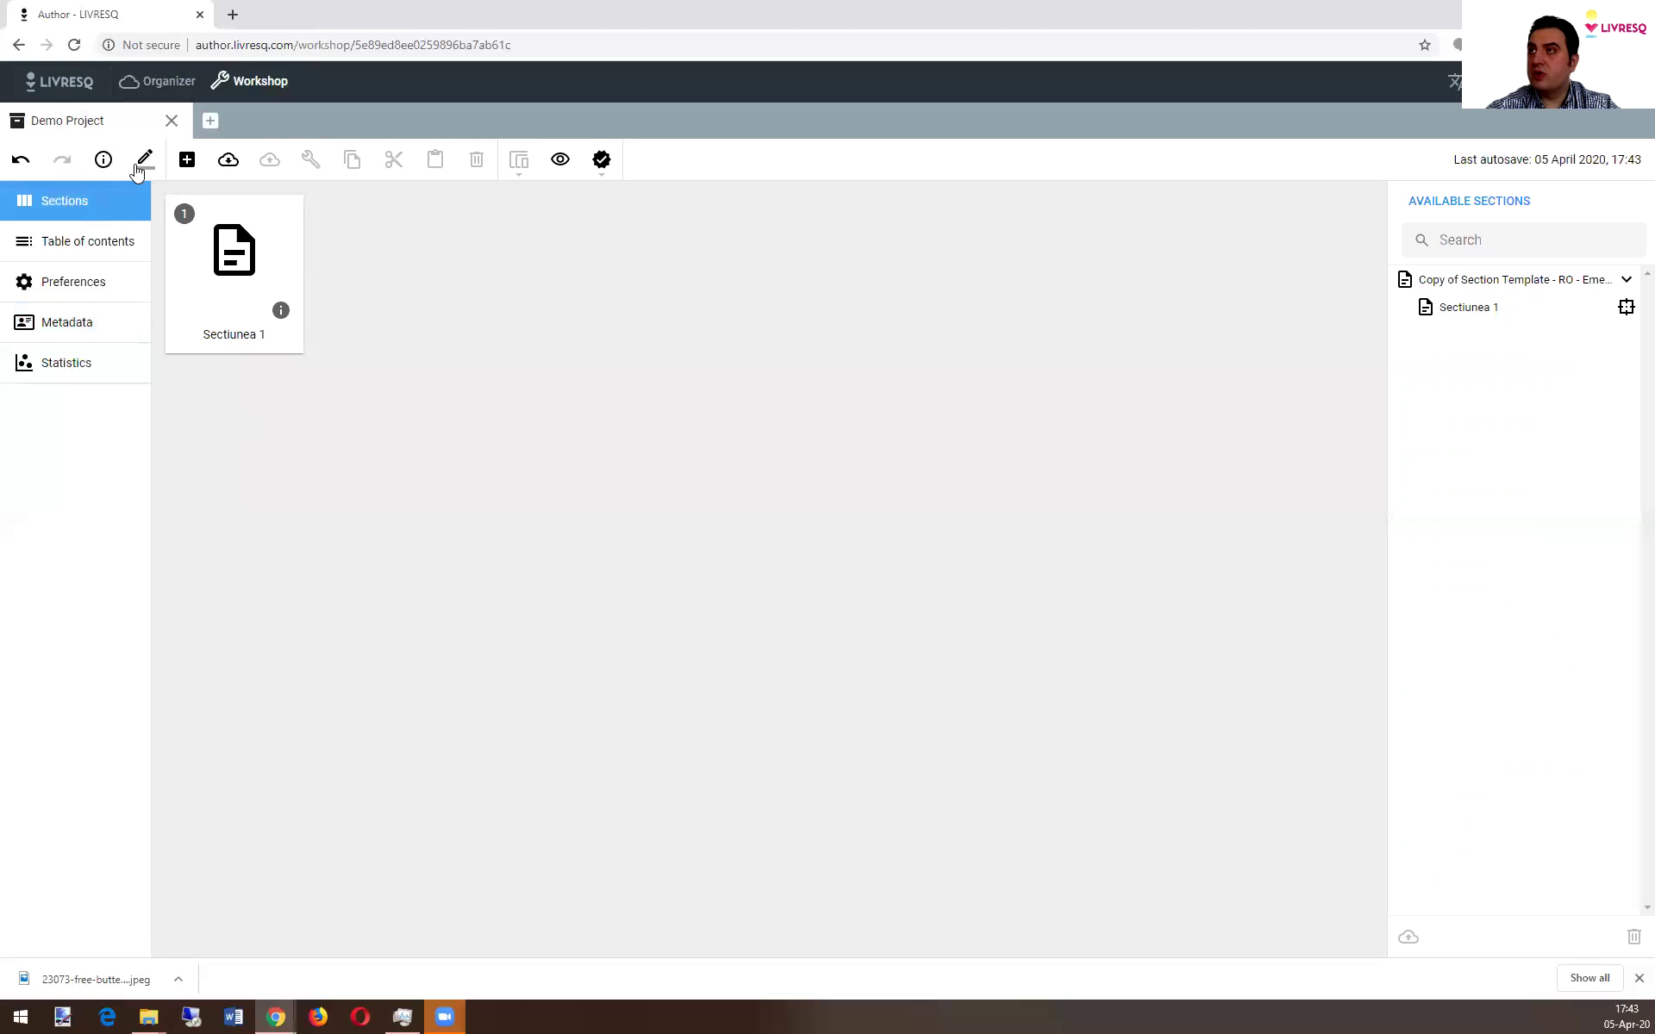
left_click(601, 161)
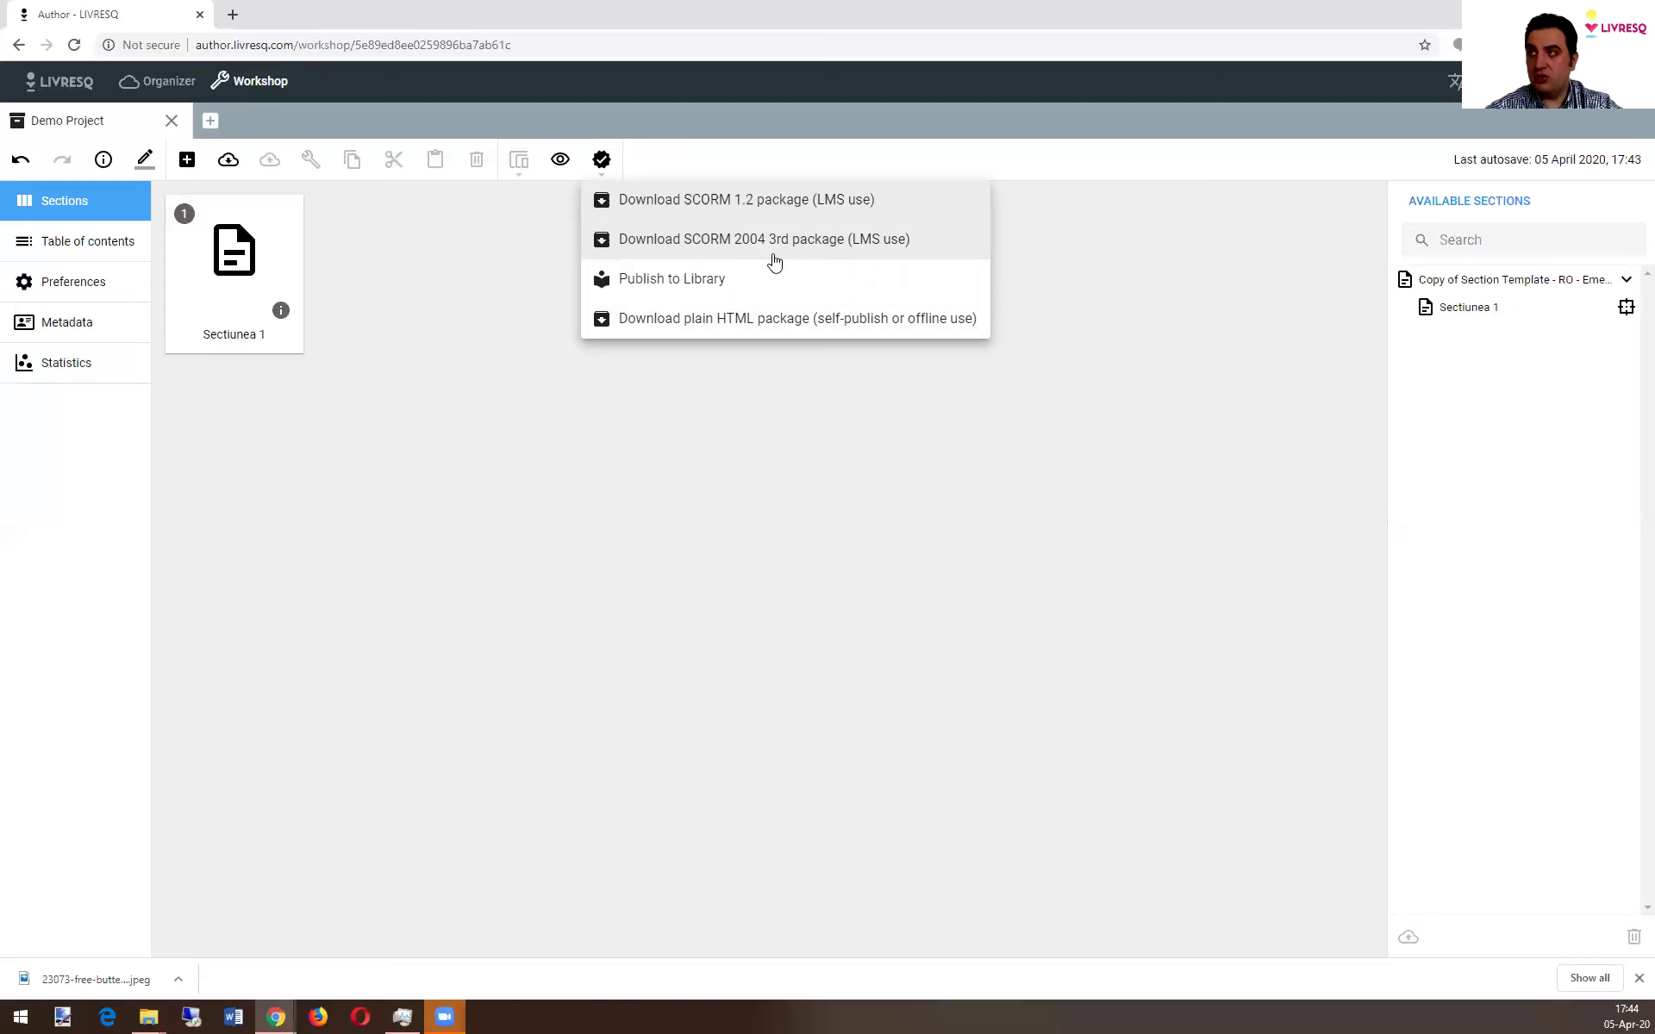
Download the project as a SCORM 2004 3rd edition zip, then reopen the export options
left_click(709, 241)
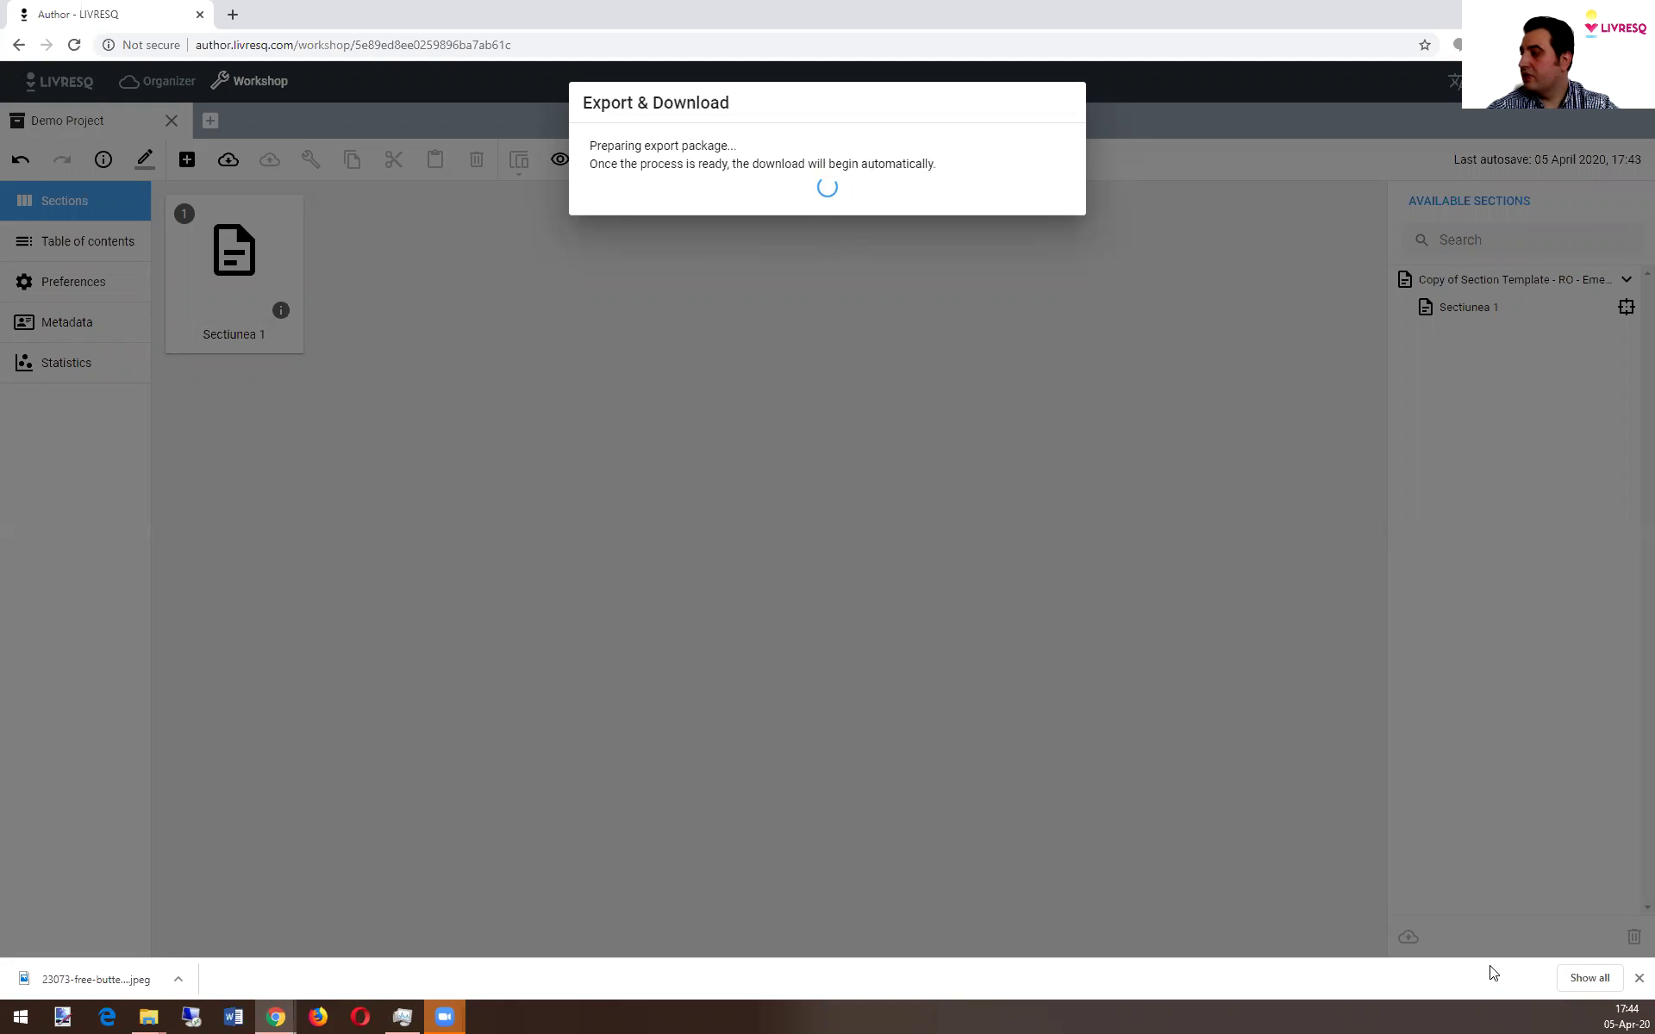
left_click(1638, 979)
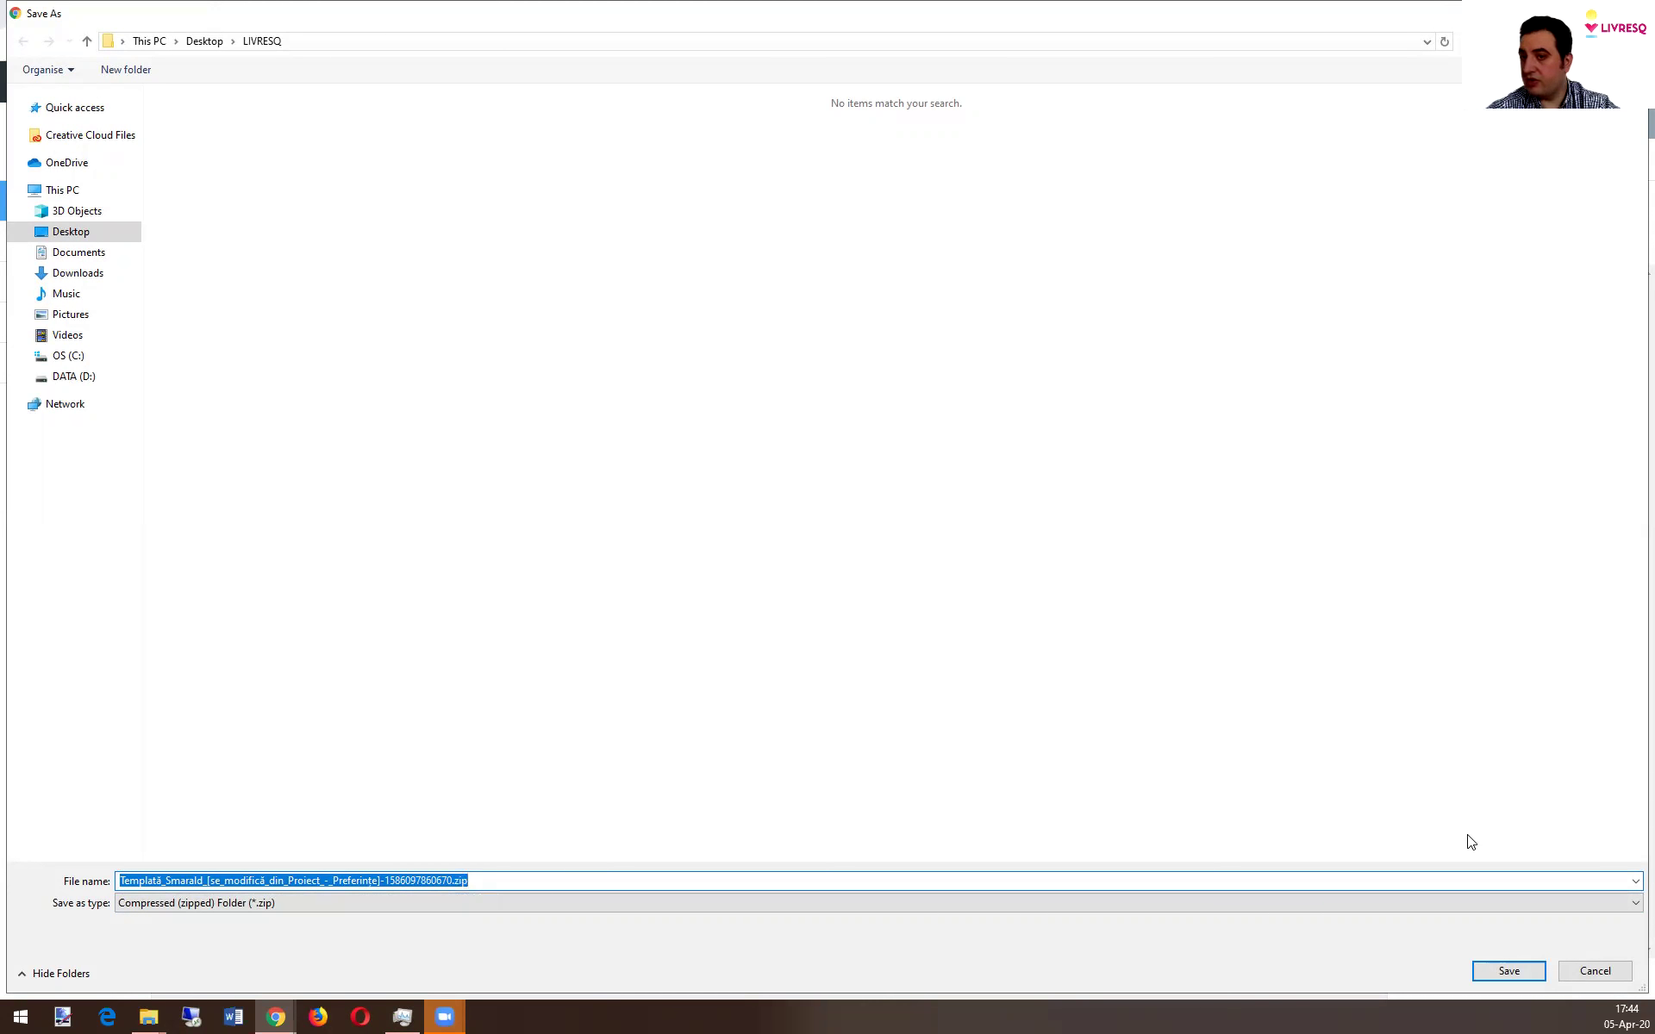
left_click(1600, 974)
left_click(602, 159)
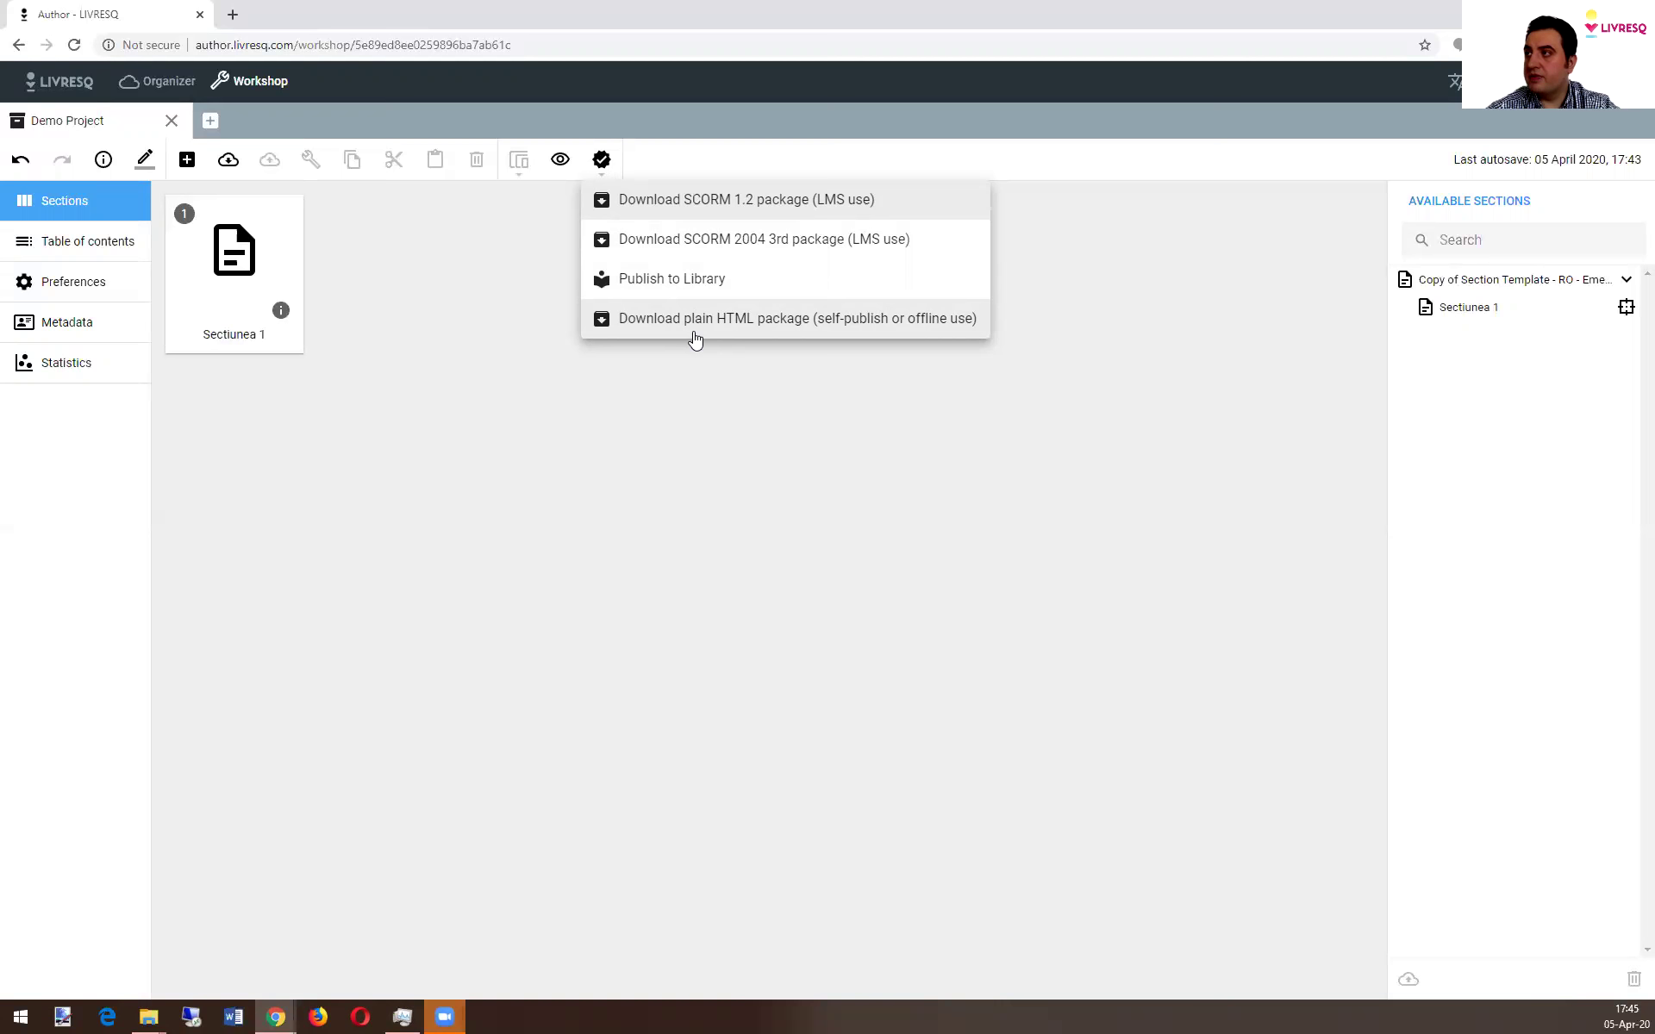
Publish 'Name of my Project' to the LIVRESQ Library
left_click(676, 281)
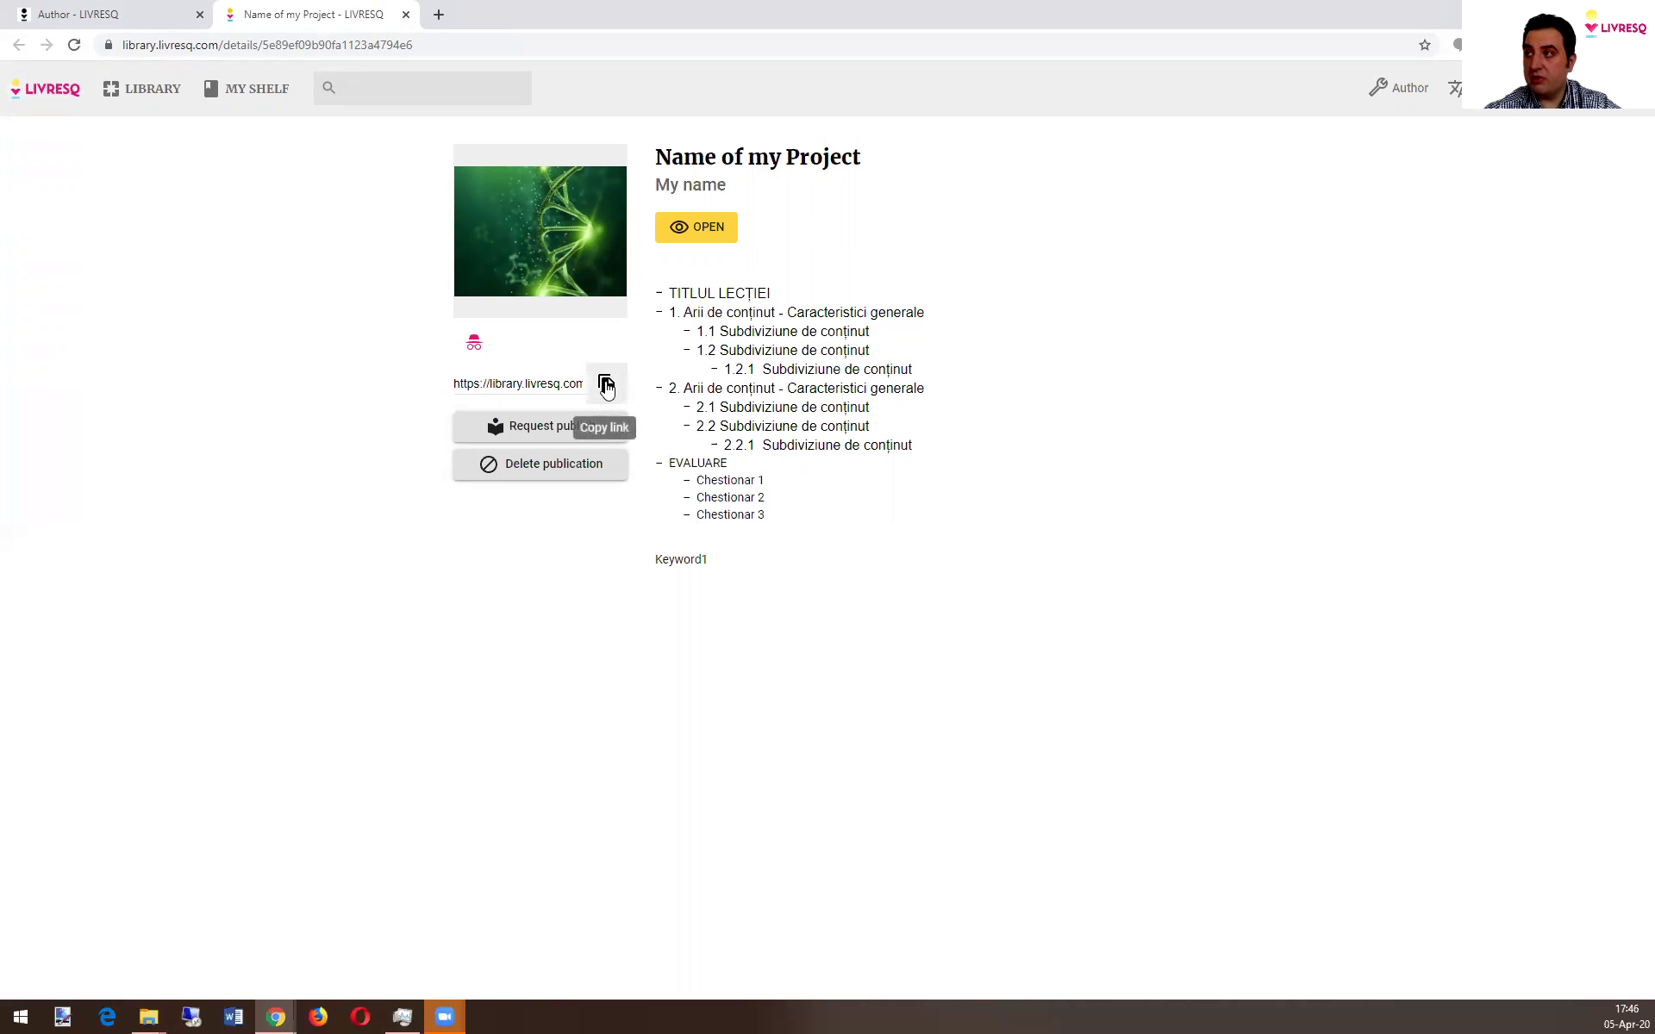
Copy the published lesson's link, then open the lesson and scroll through it
left_click(606, 384)
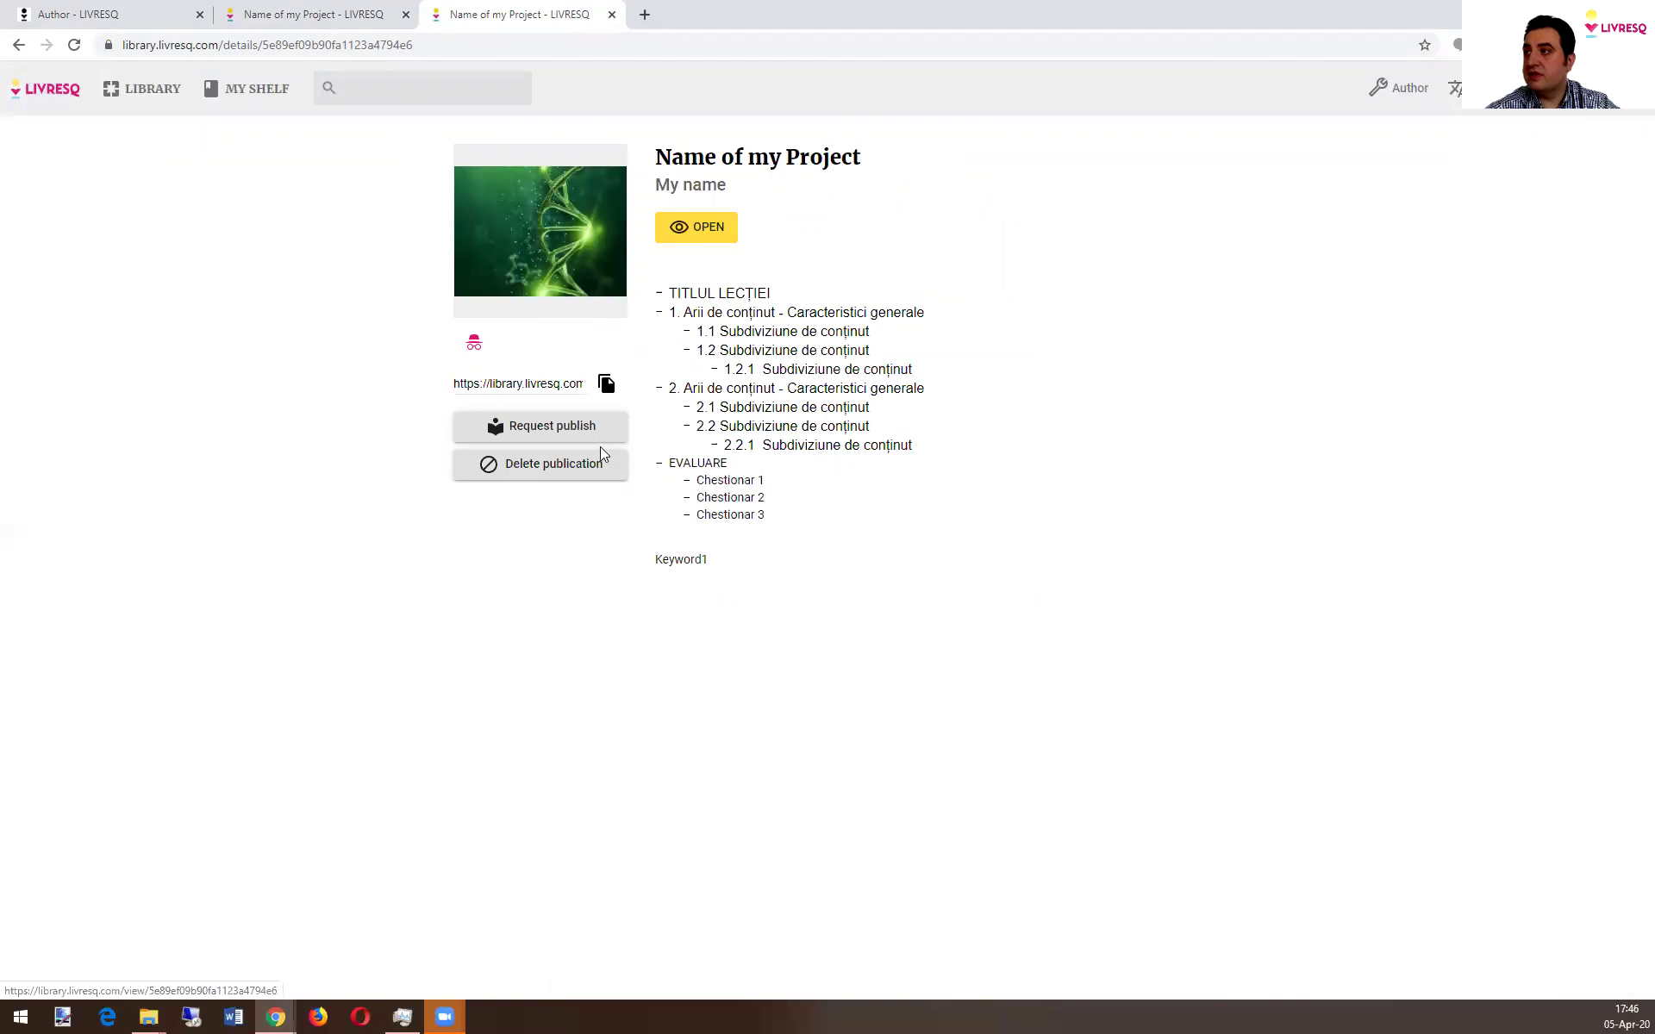
left_click(680, 233)
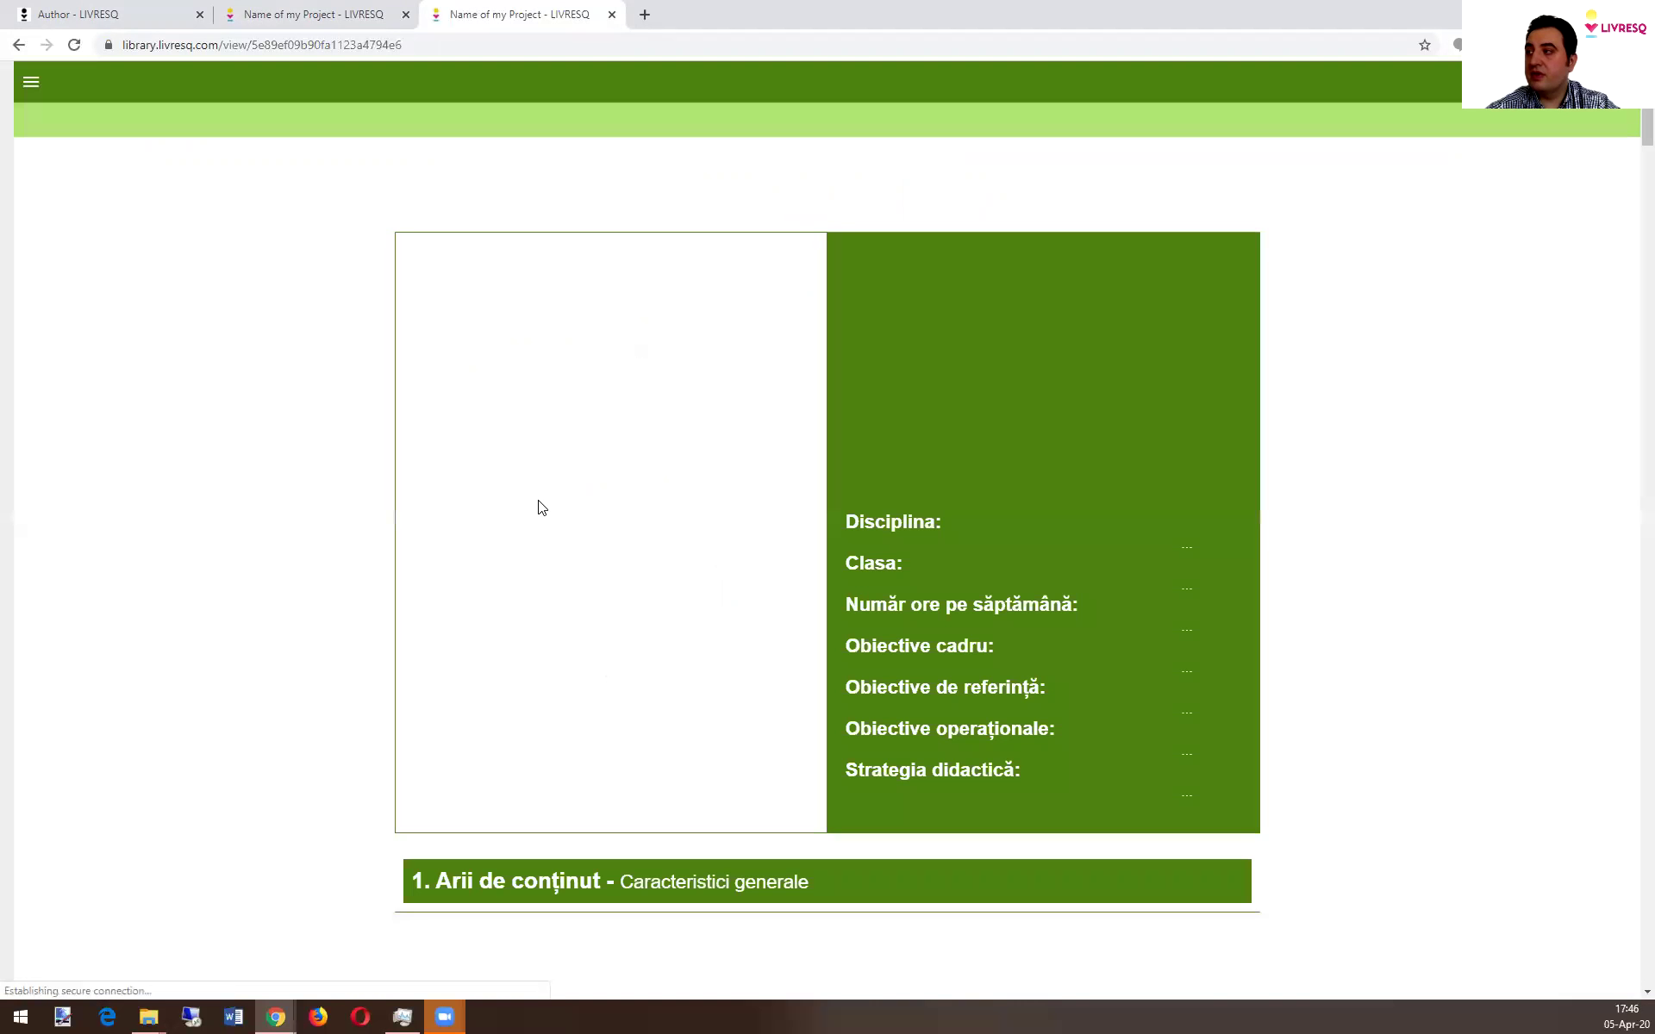
scroll(695, 584, "down", 15)
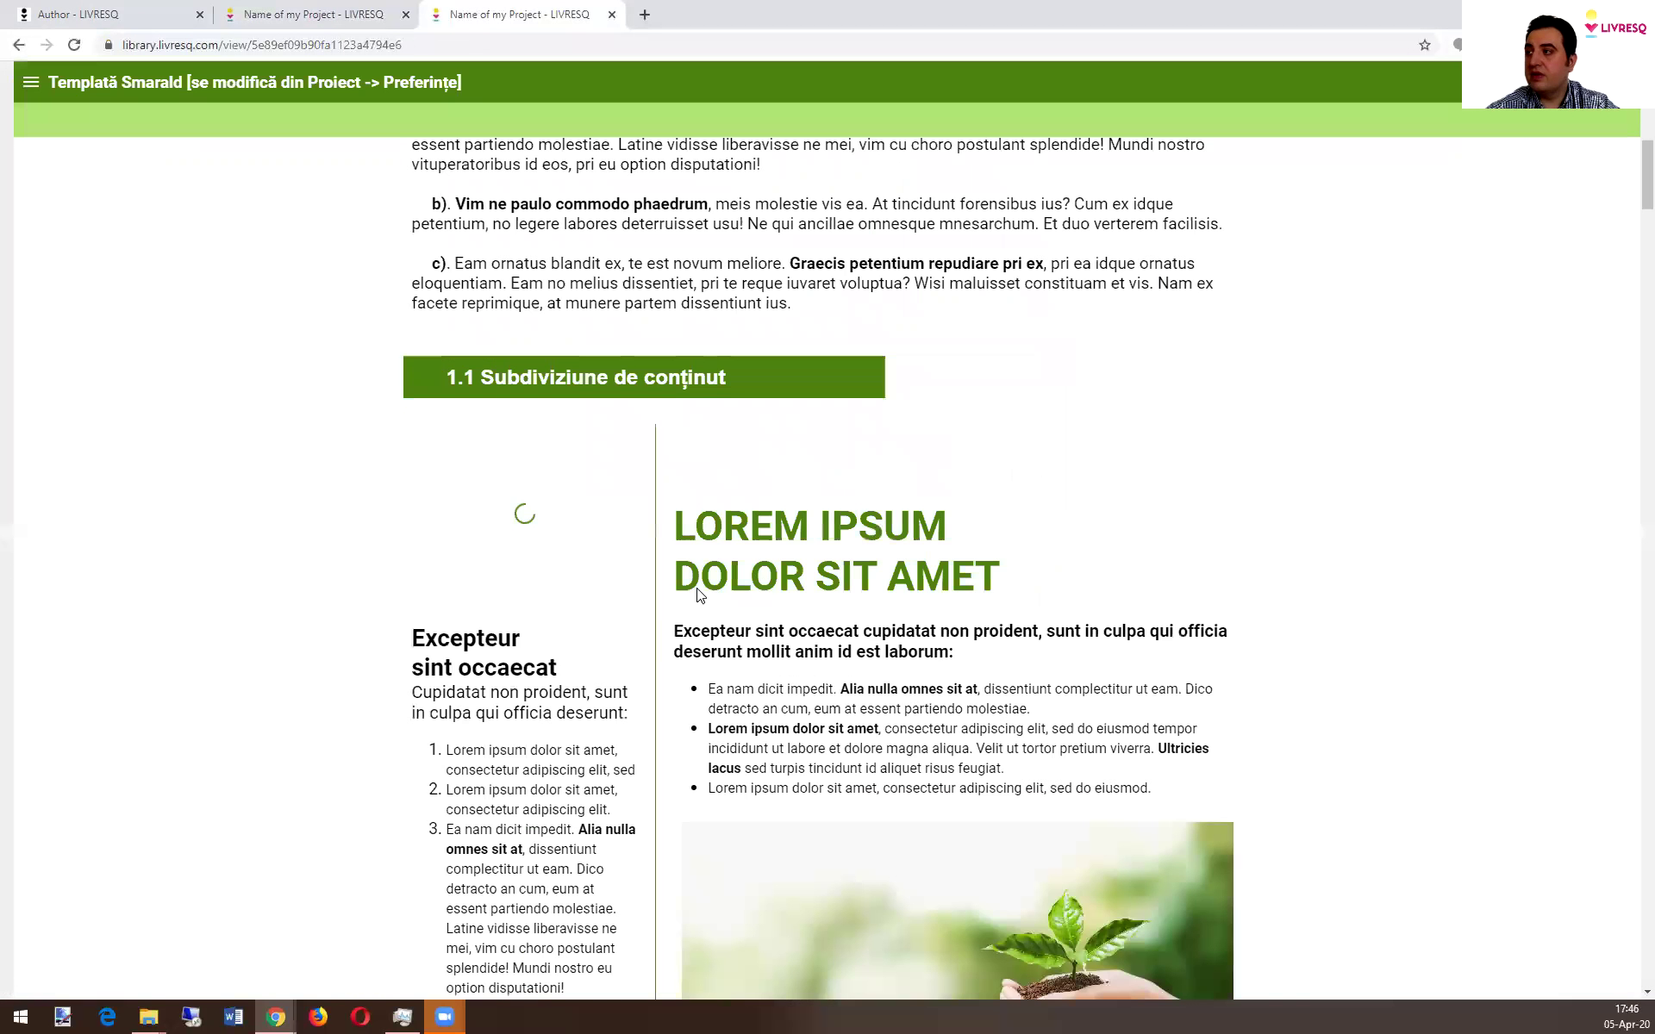
scroll(730, 592, "up", 15)
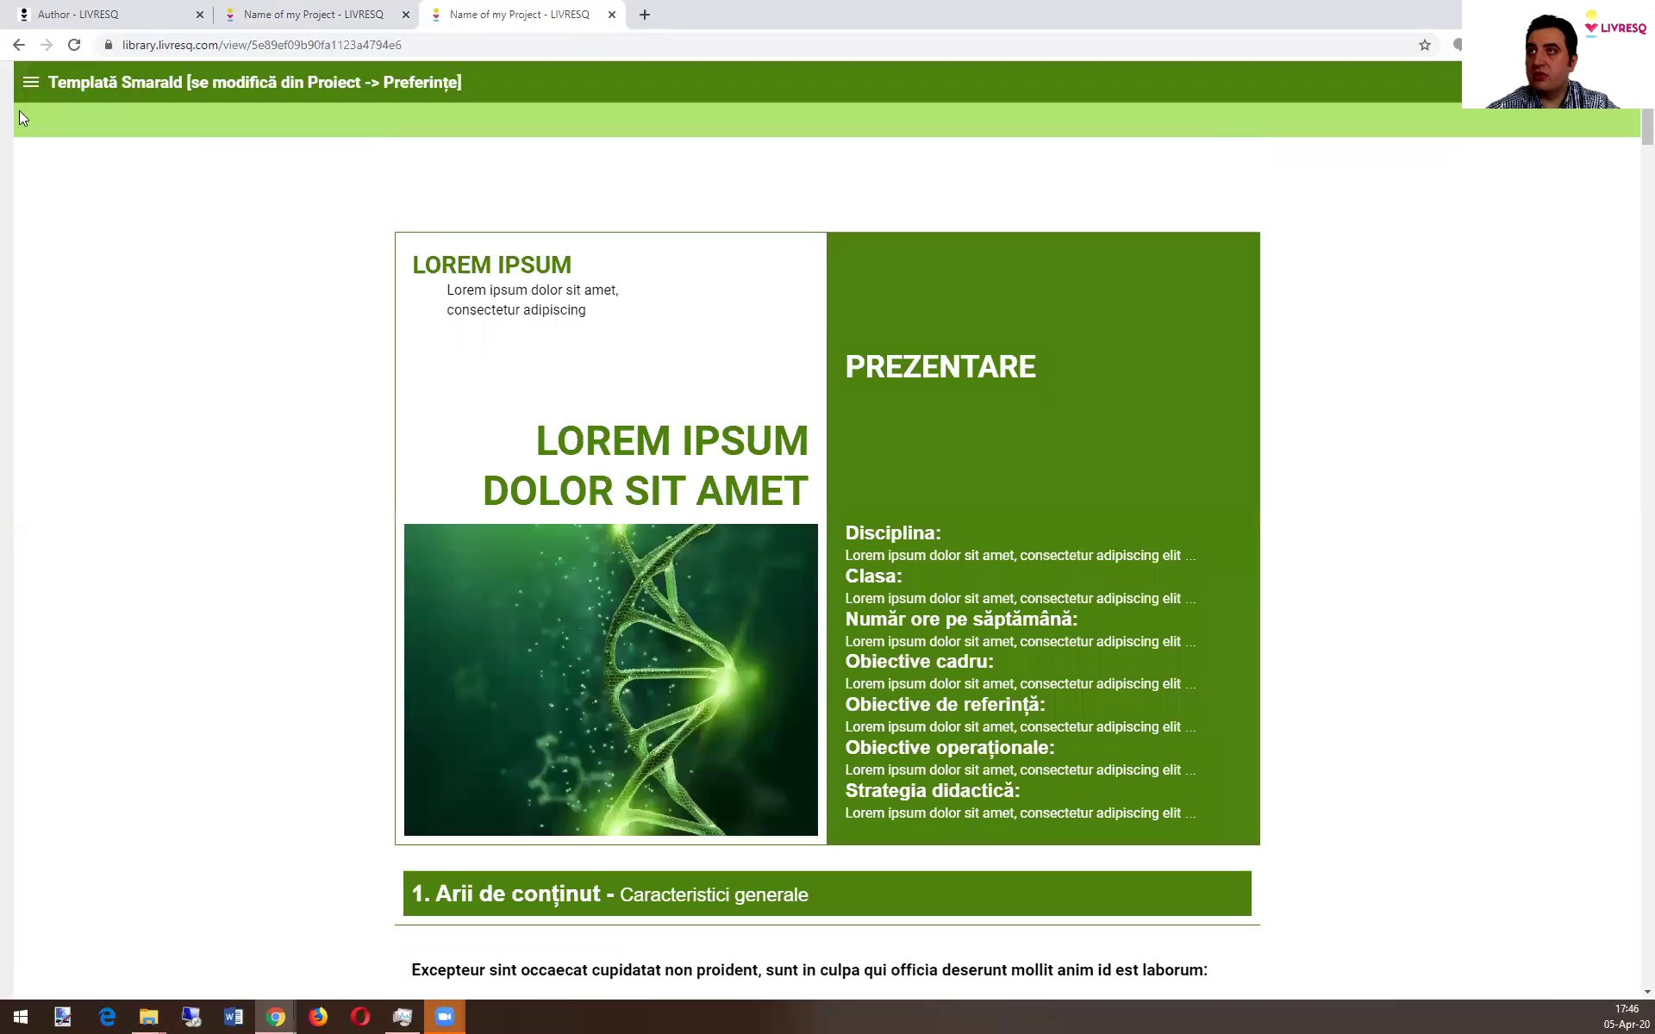
Open and close the lesson's navigation panel, then close the lesson preview tab
left_click(31, 83)
left_click(429, 162)
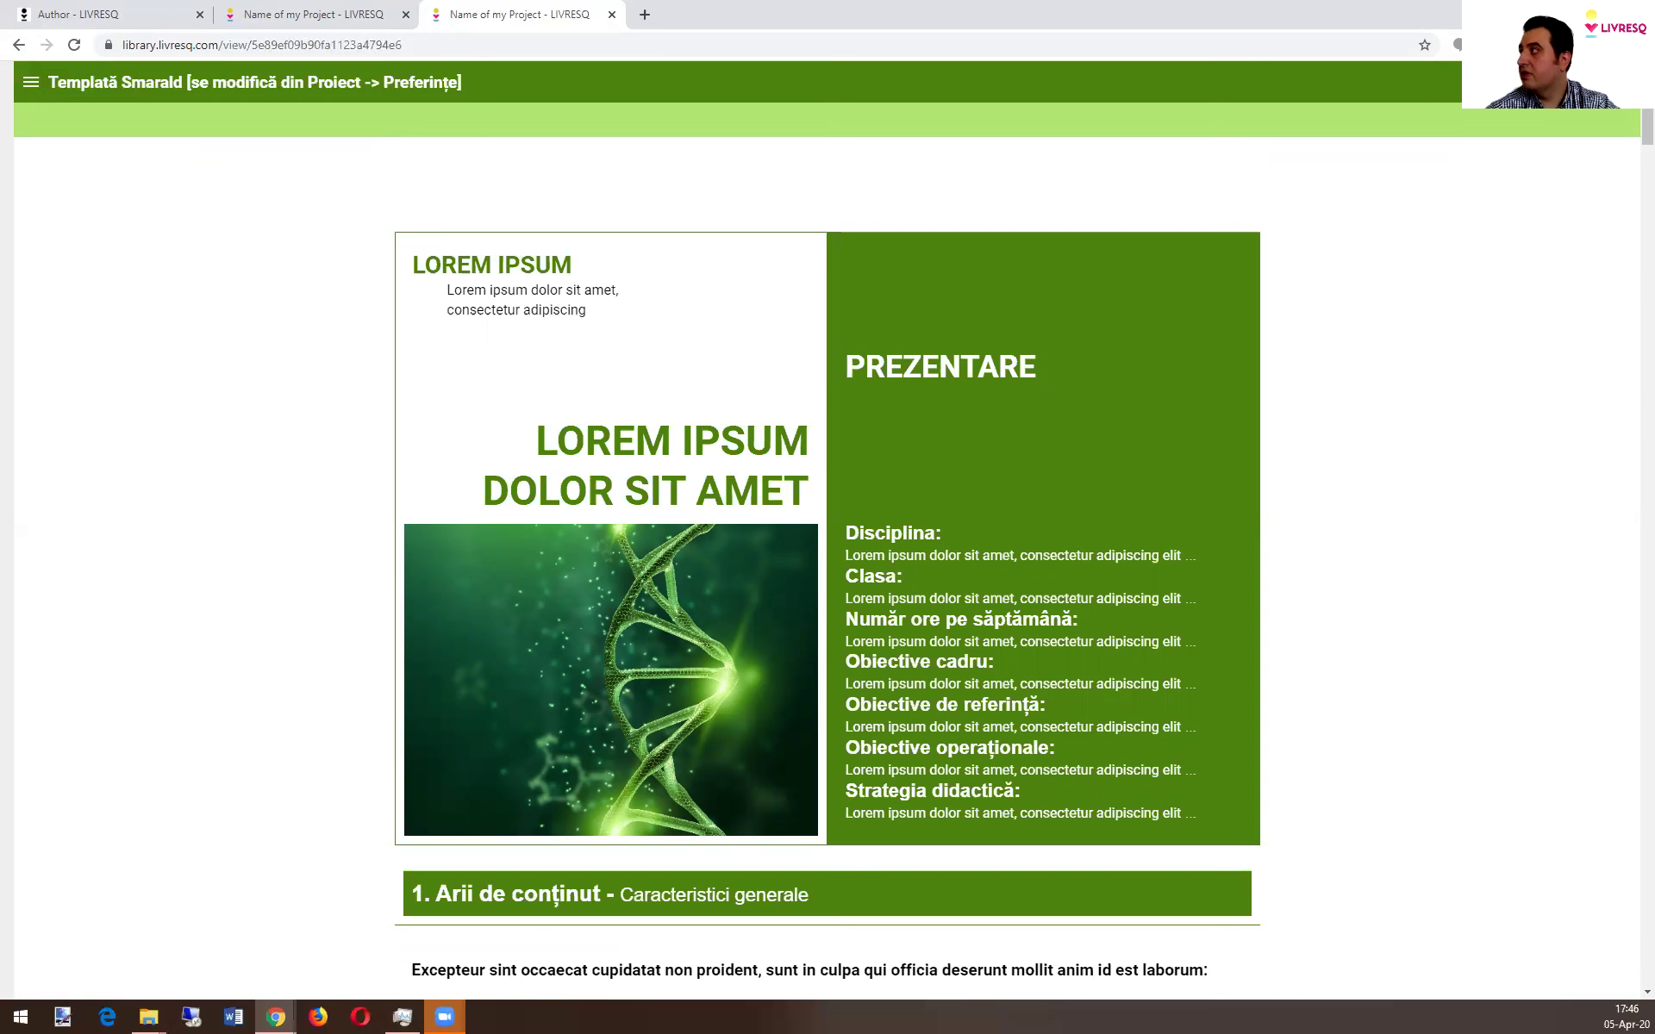
key("ctrl+w")
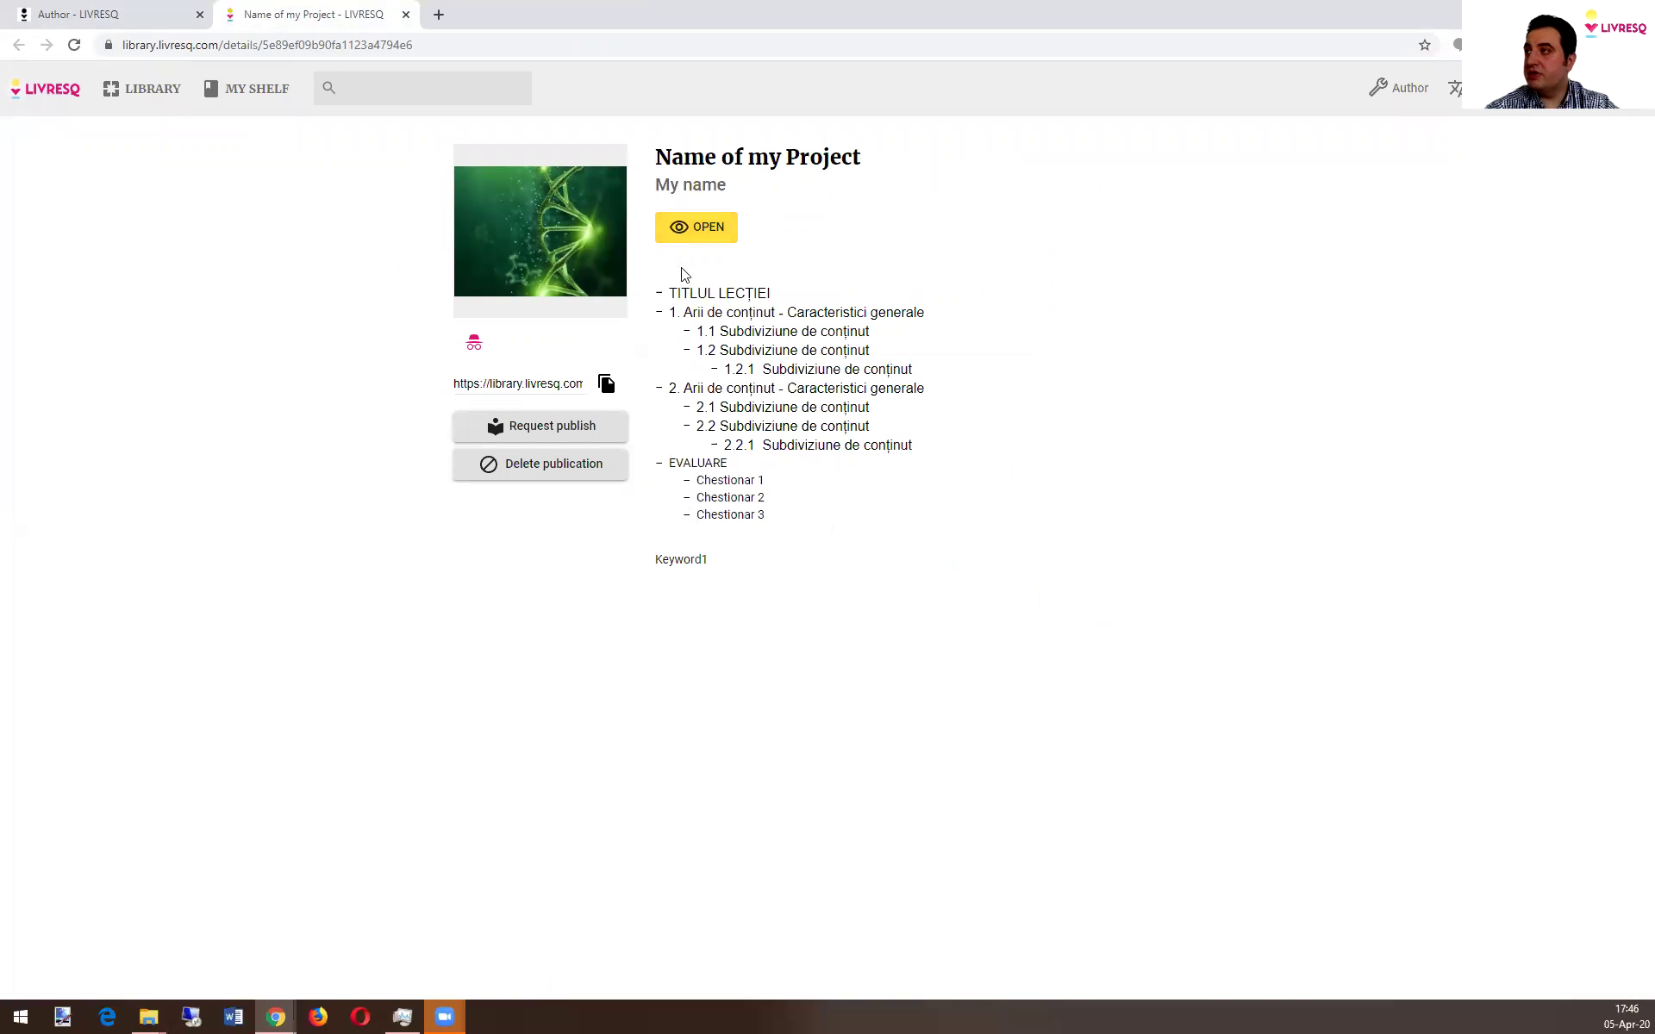
Highlight the project title and author name on the details page, then clear the highlight
left_click_drag(669, 153, 886, 155)
left_click_drag(655, 184, 849, 216)
left_click(915, 218)
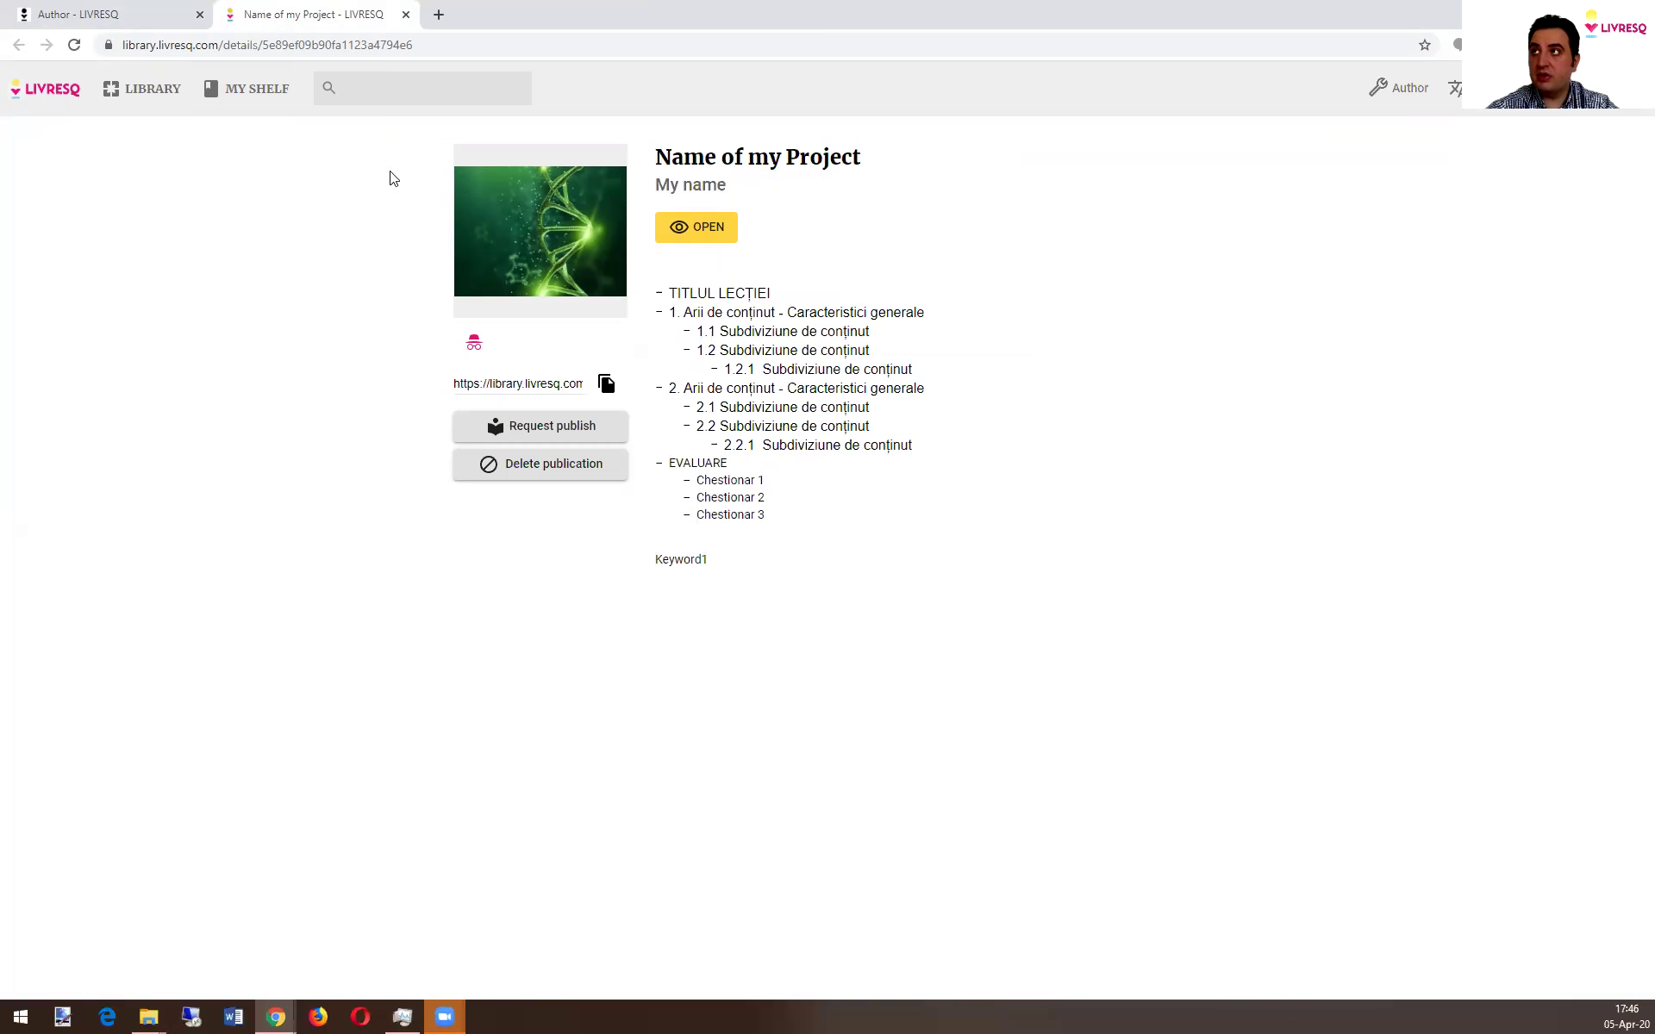
Find Name of my Project among the MY SHELF publications and copy its share link
left_click(258, 99)
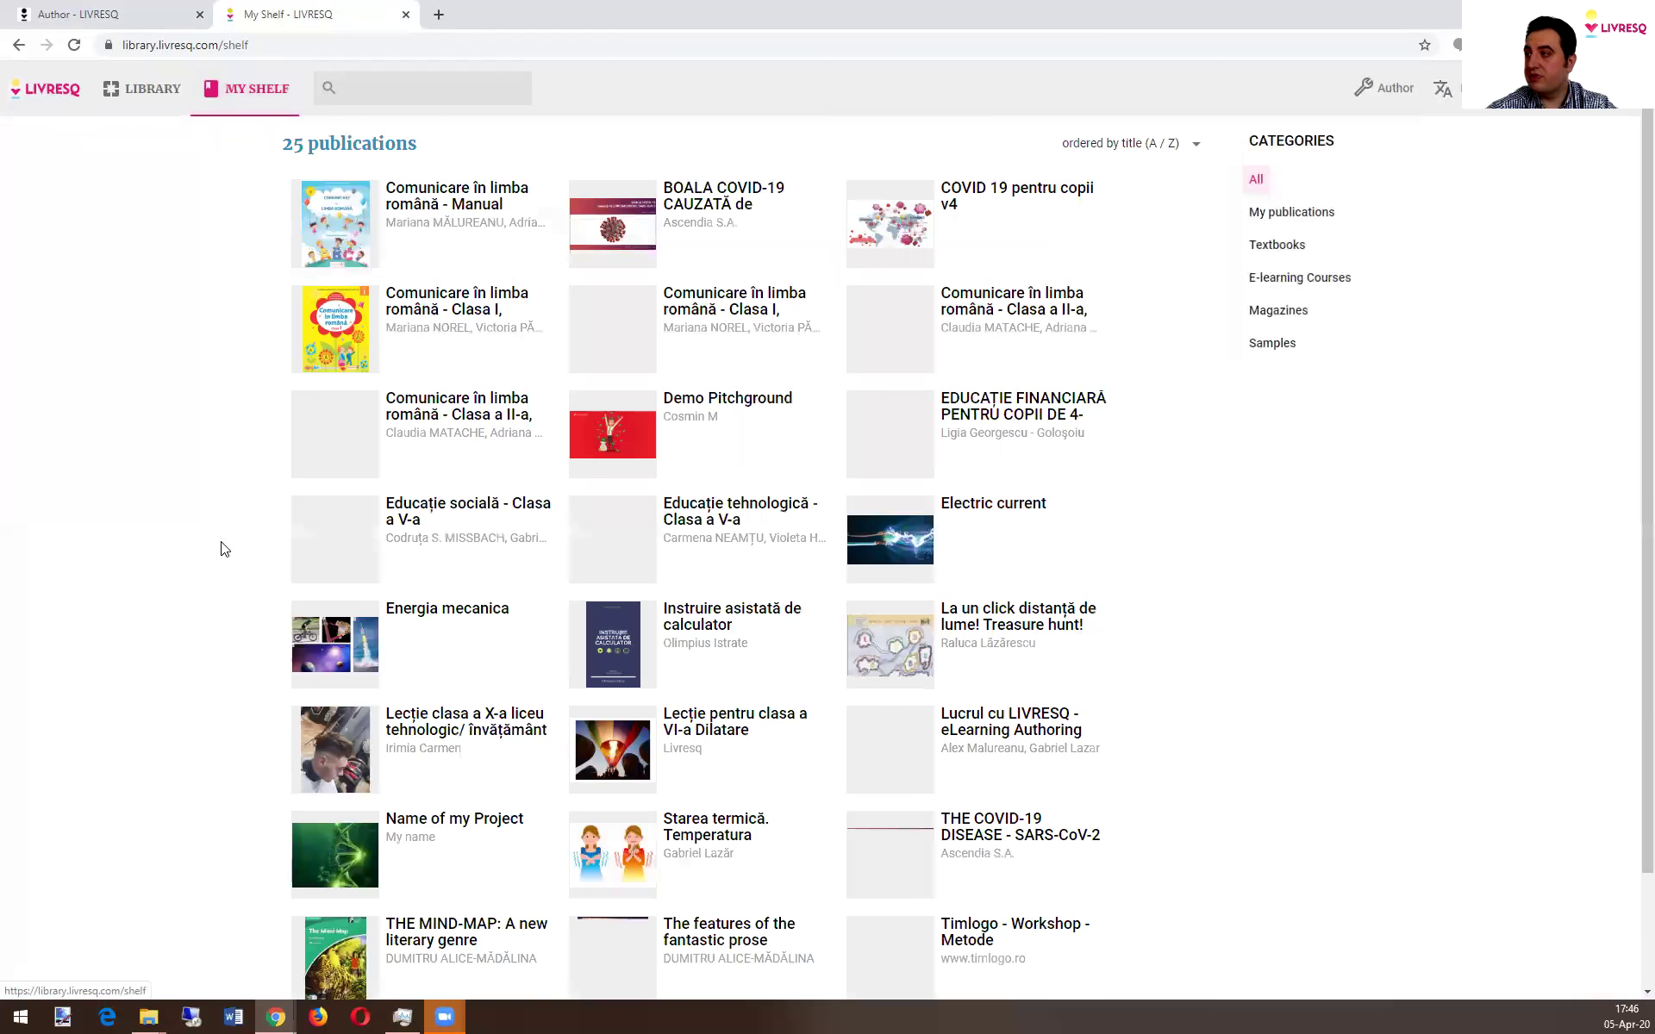
scroll(221, 569, "down", 2)
scroll(232, 732, "up", 2)
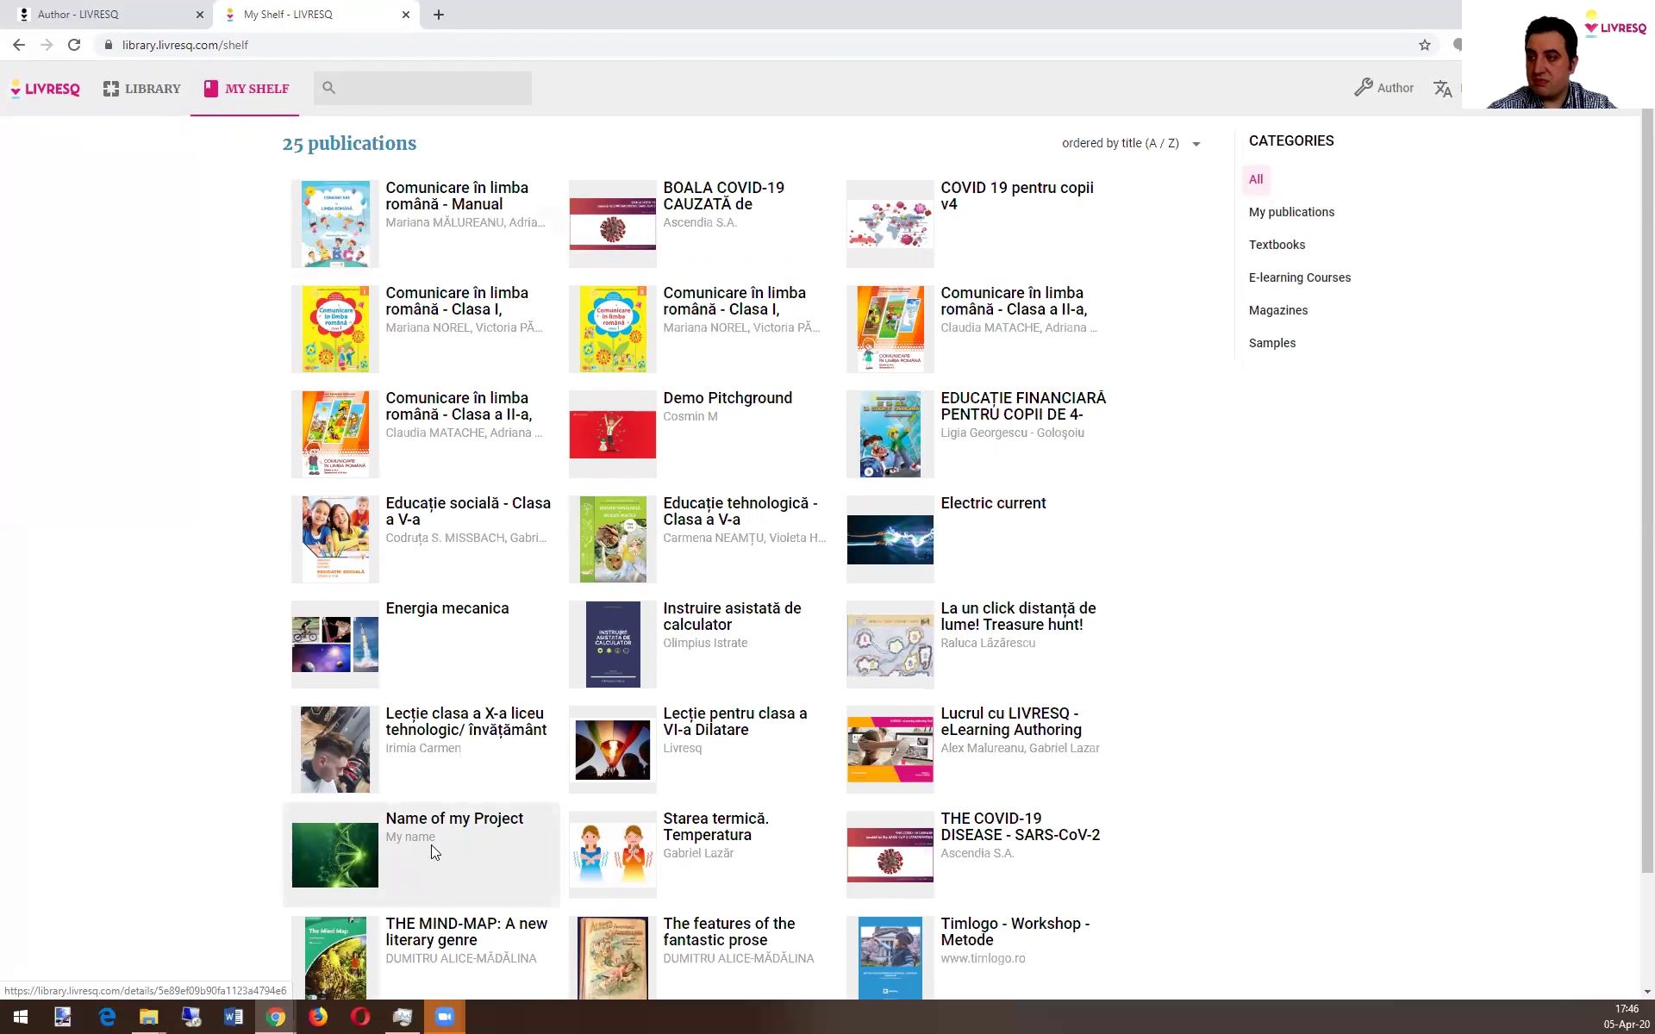
left_click(431, 845)
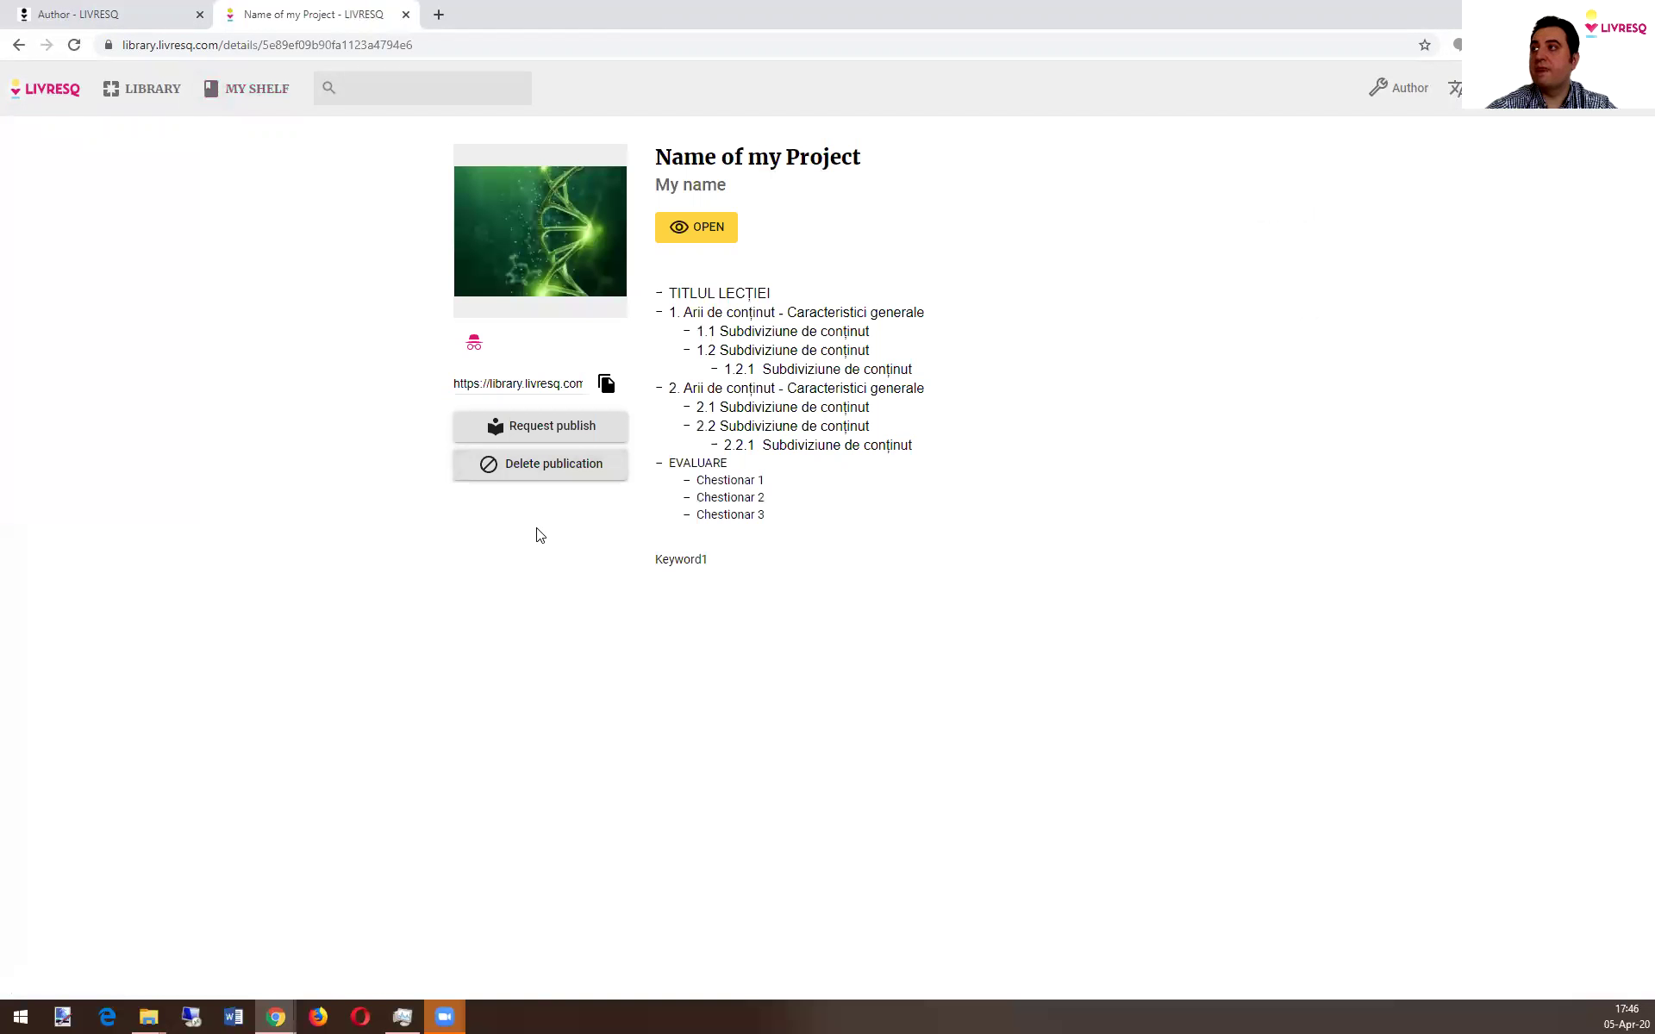
left_click(605, 381)
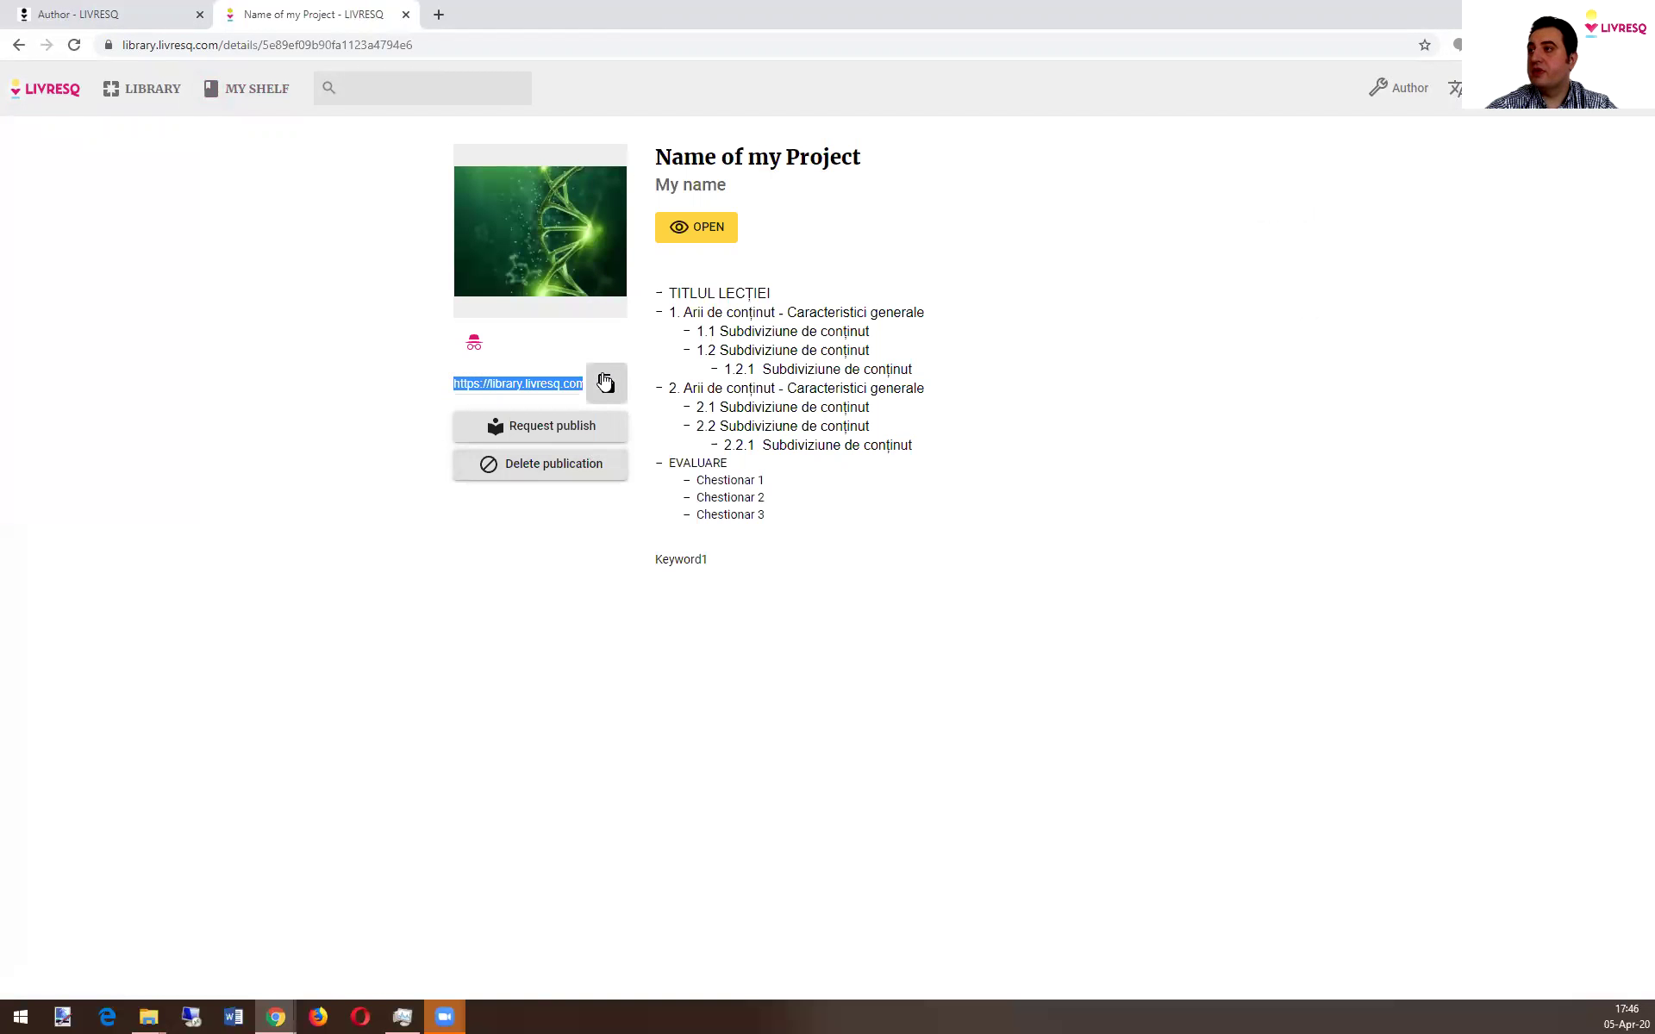
Save Demo Project's plain HTML offline package zip into the Desktop LIVRESQ folder
left_click(406, 16)
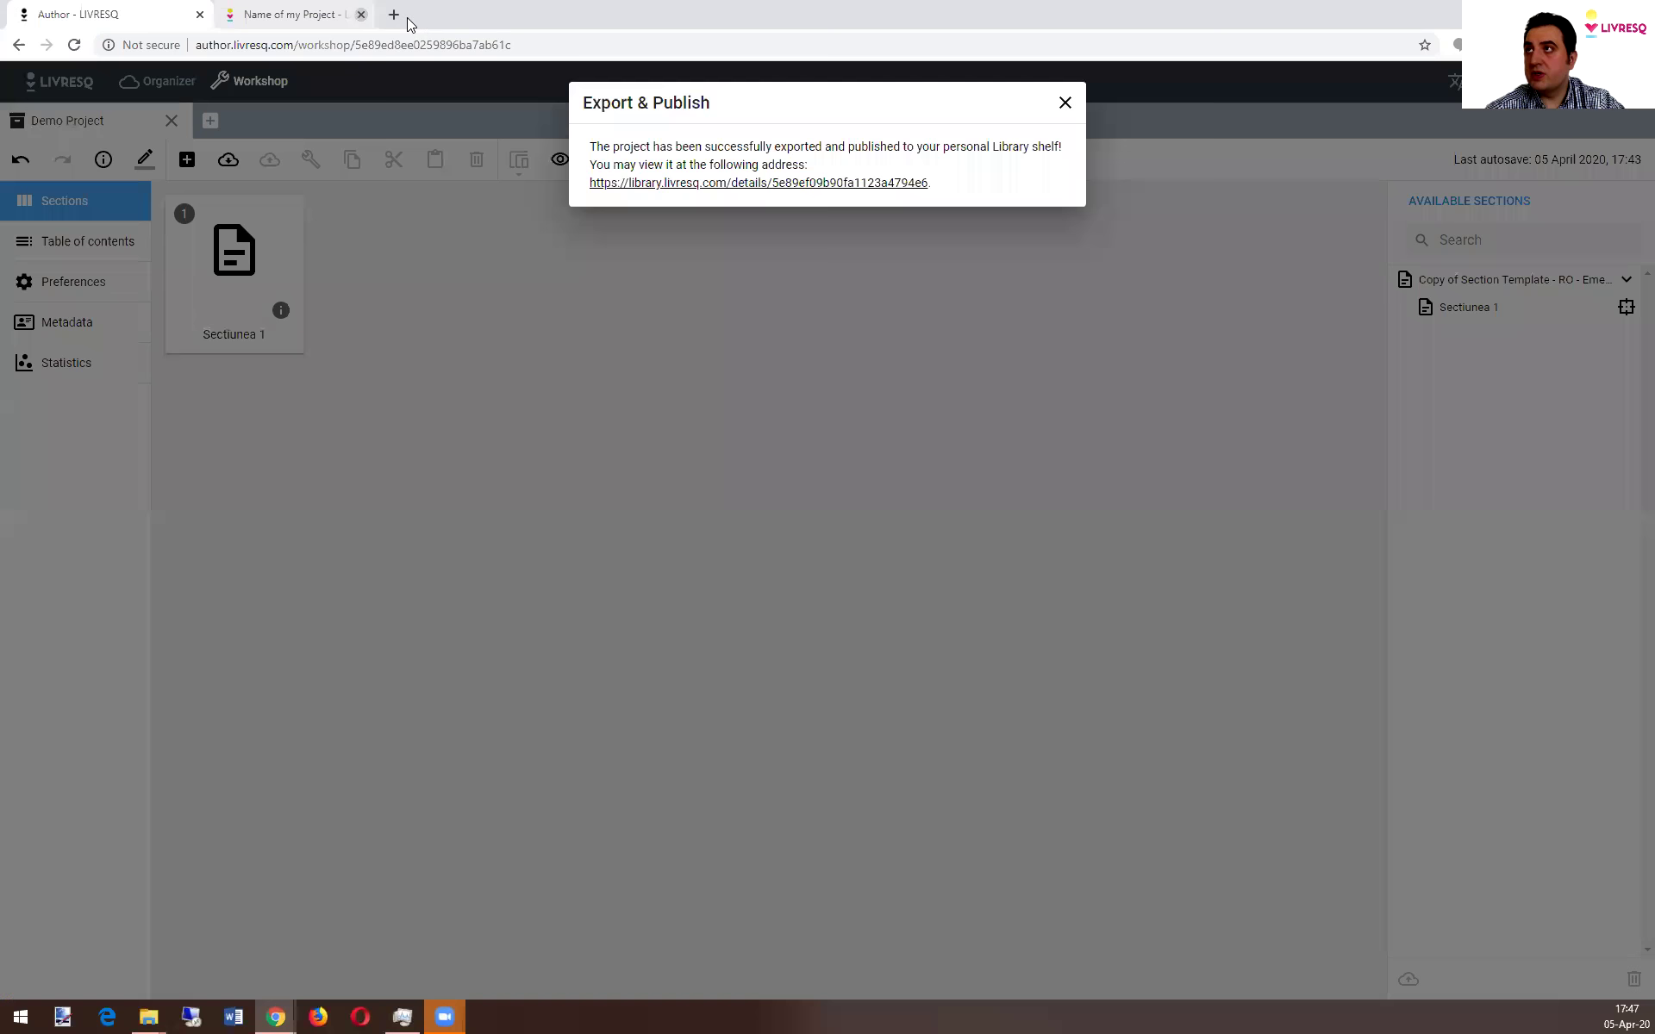
left_click(1066, 103)
left_click(601, 159)
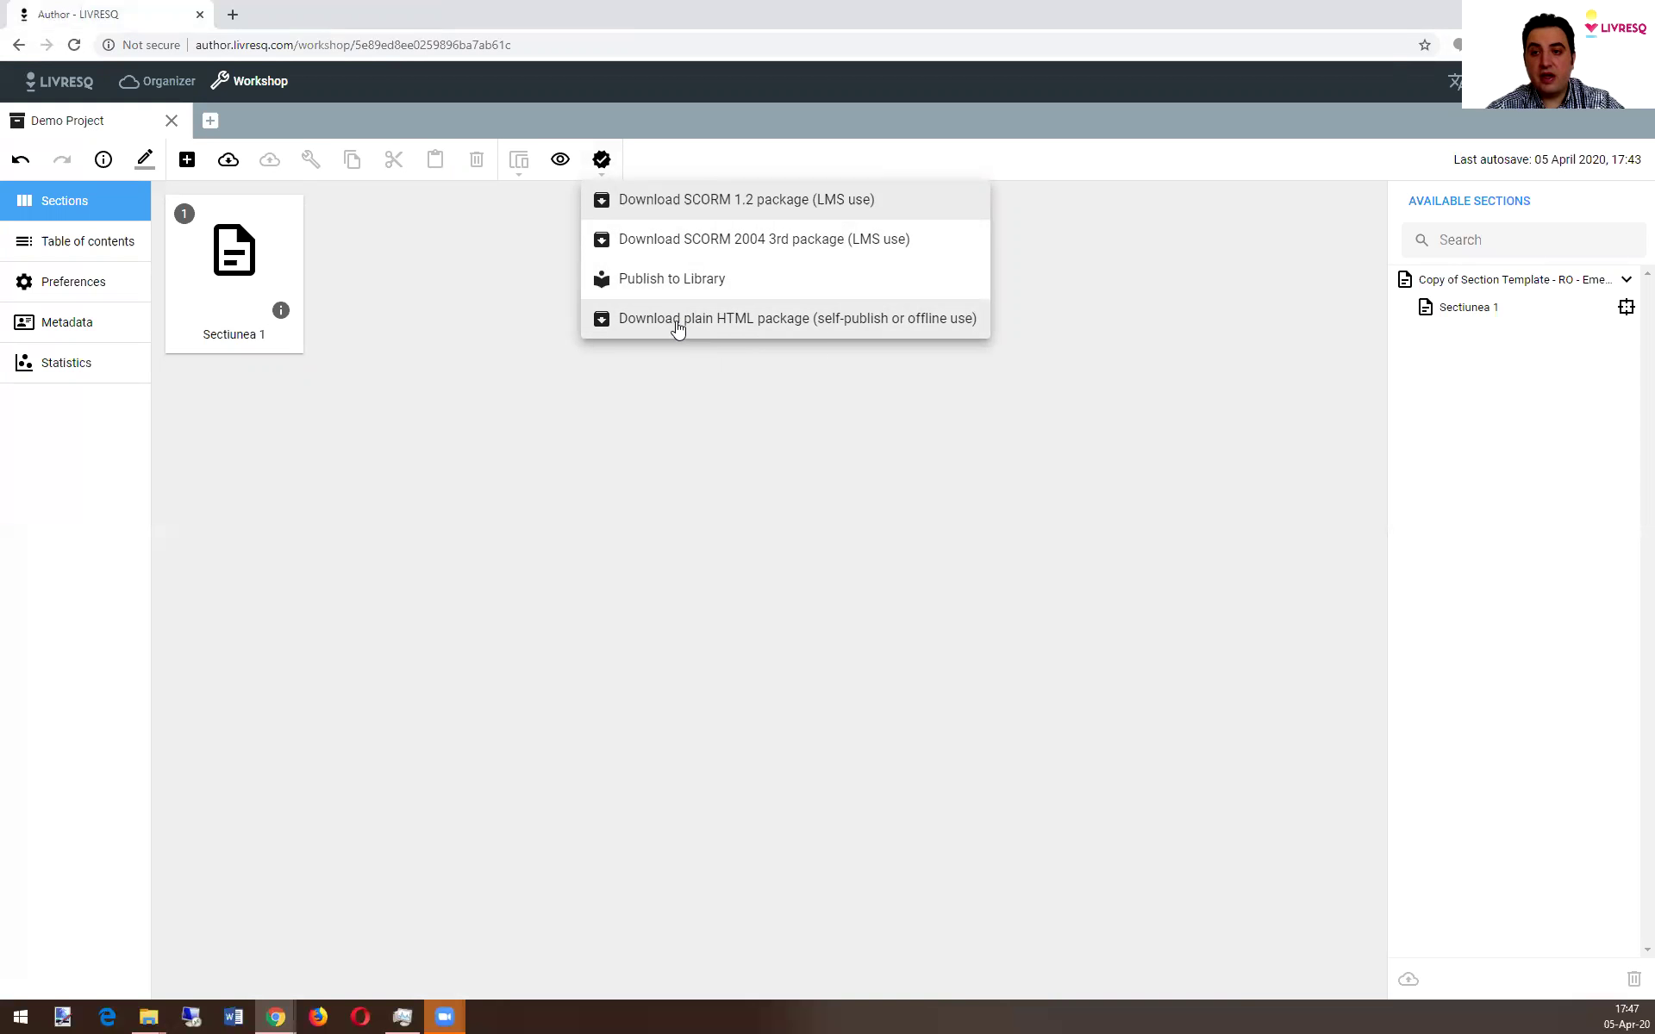
left_click(677, 326)
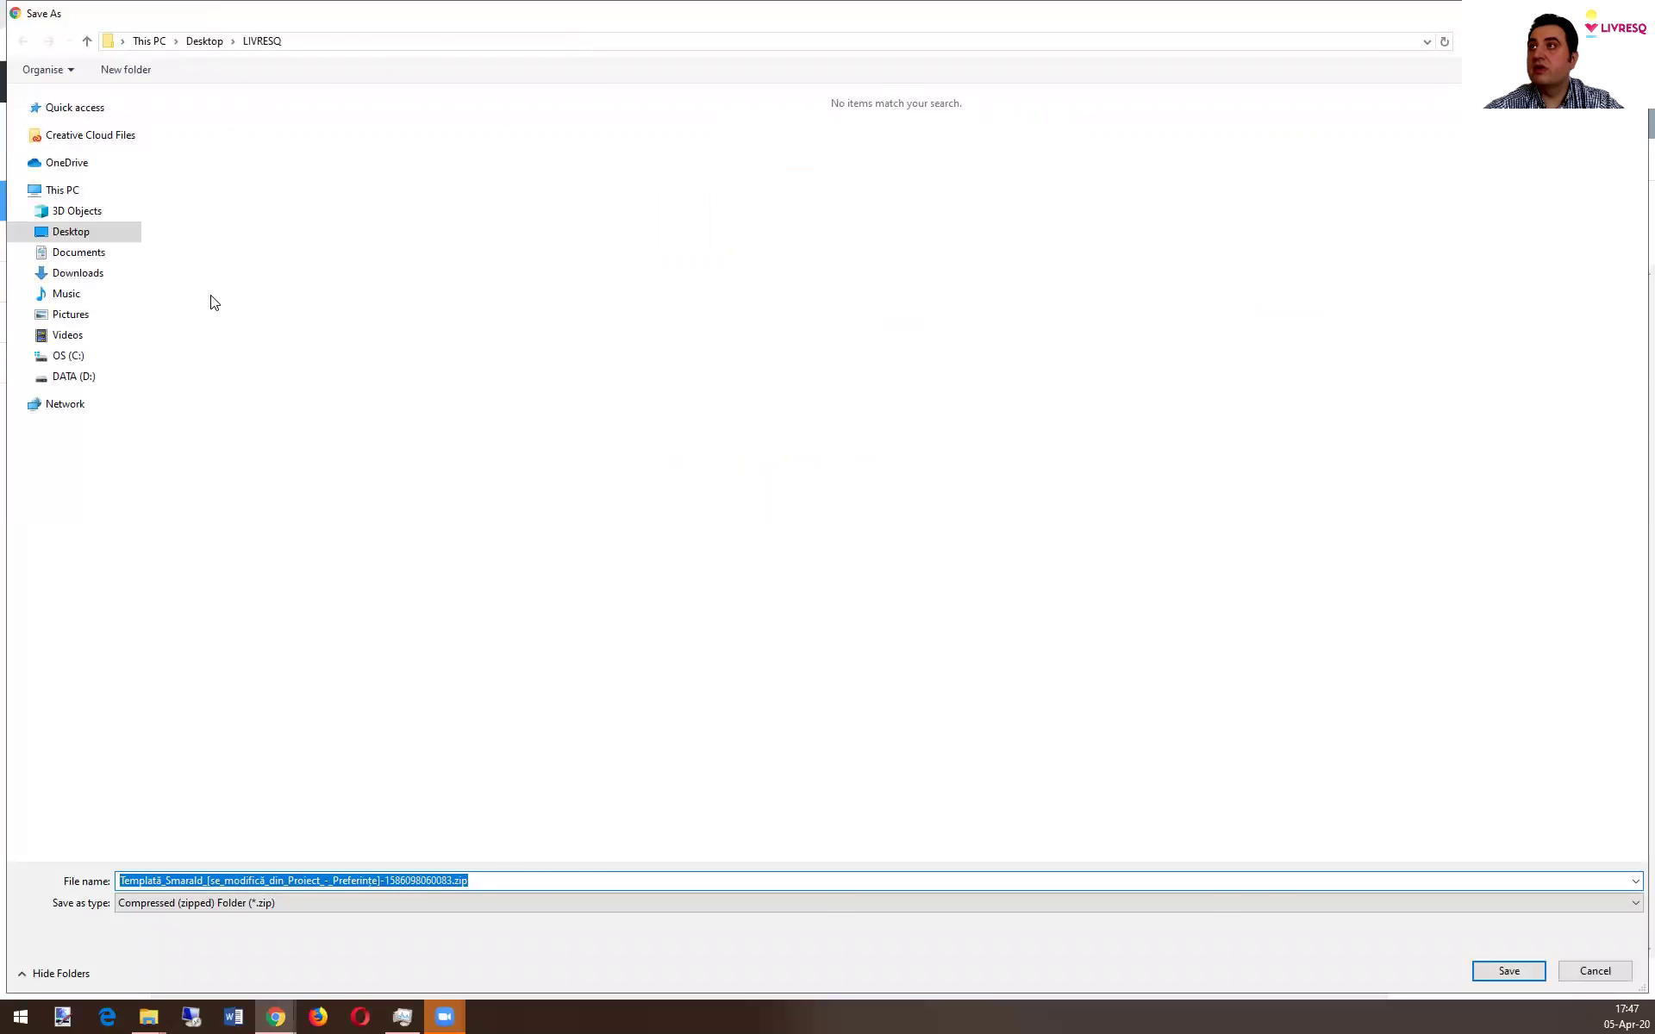
left_click(1506, 970)
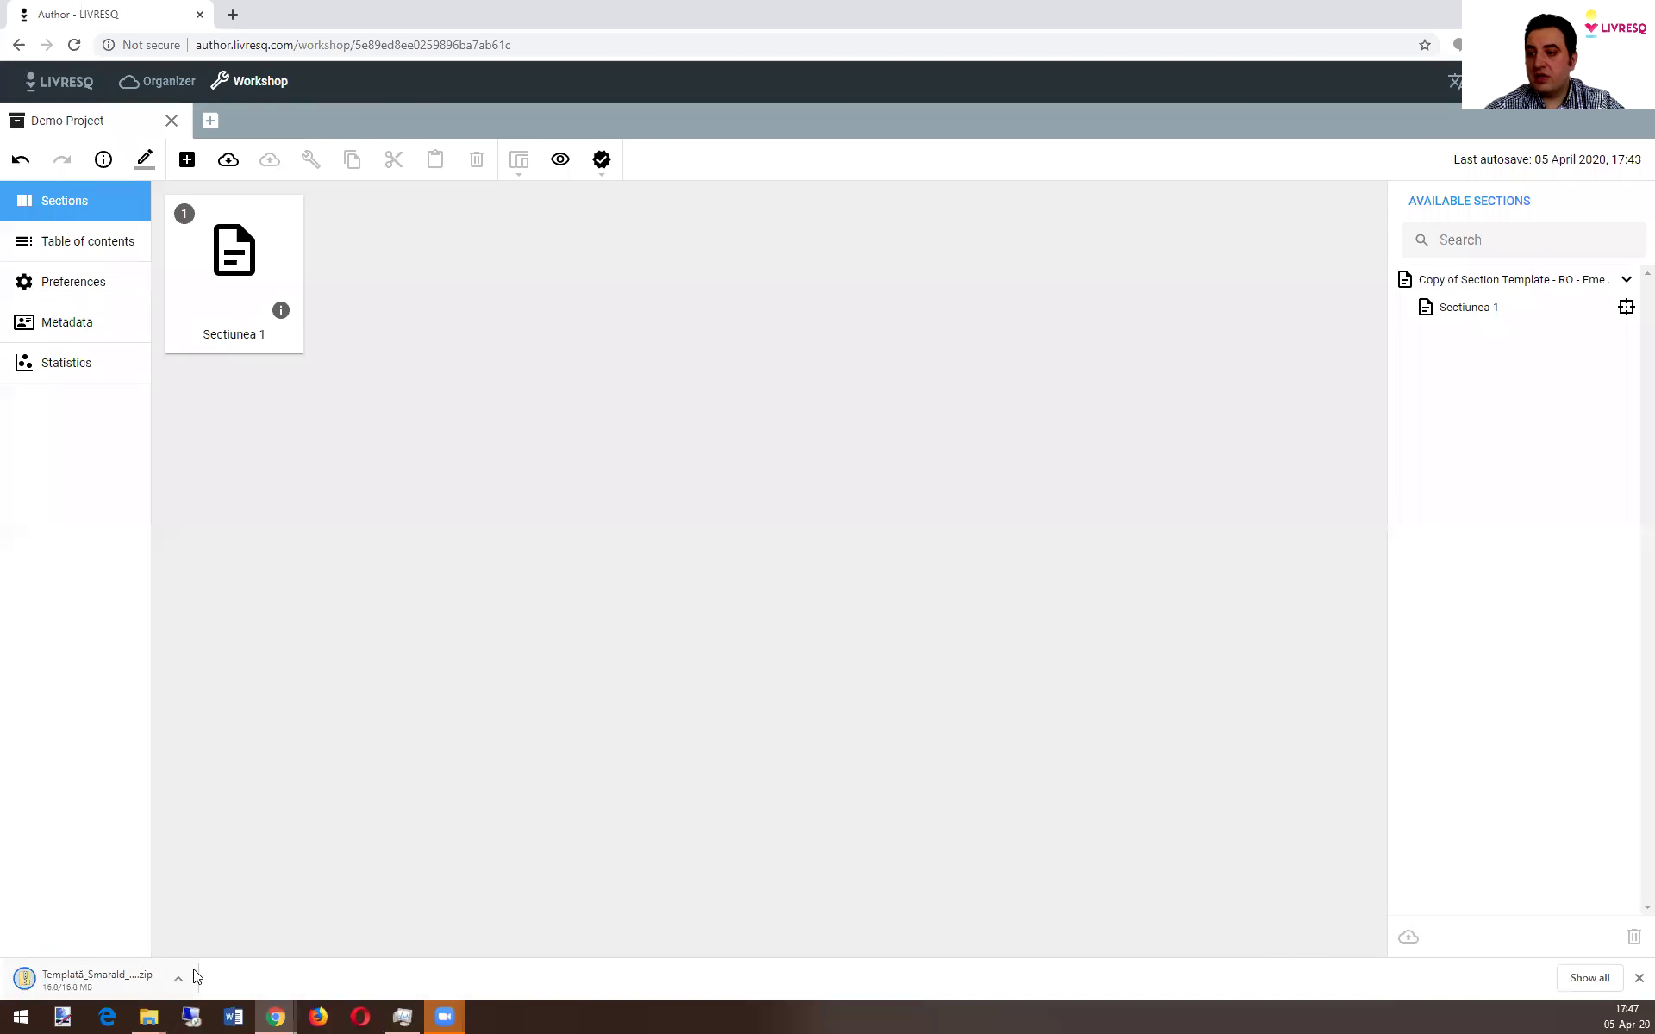
left_click(179, 980)
Show the downloaded HTML package zip in its folder
left_click(236, 922)
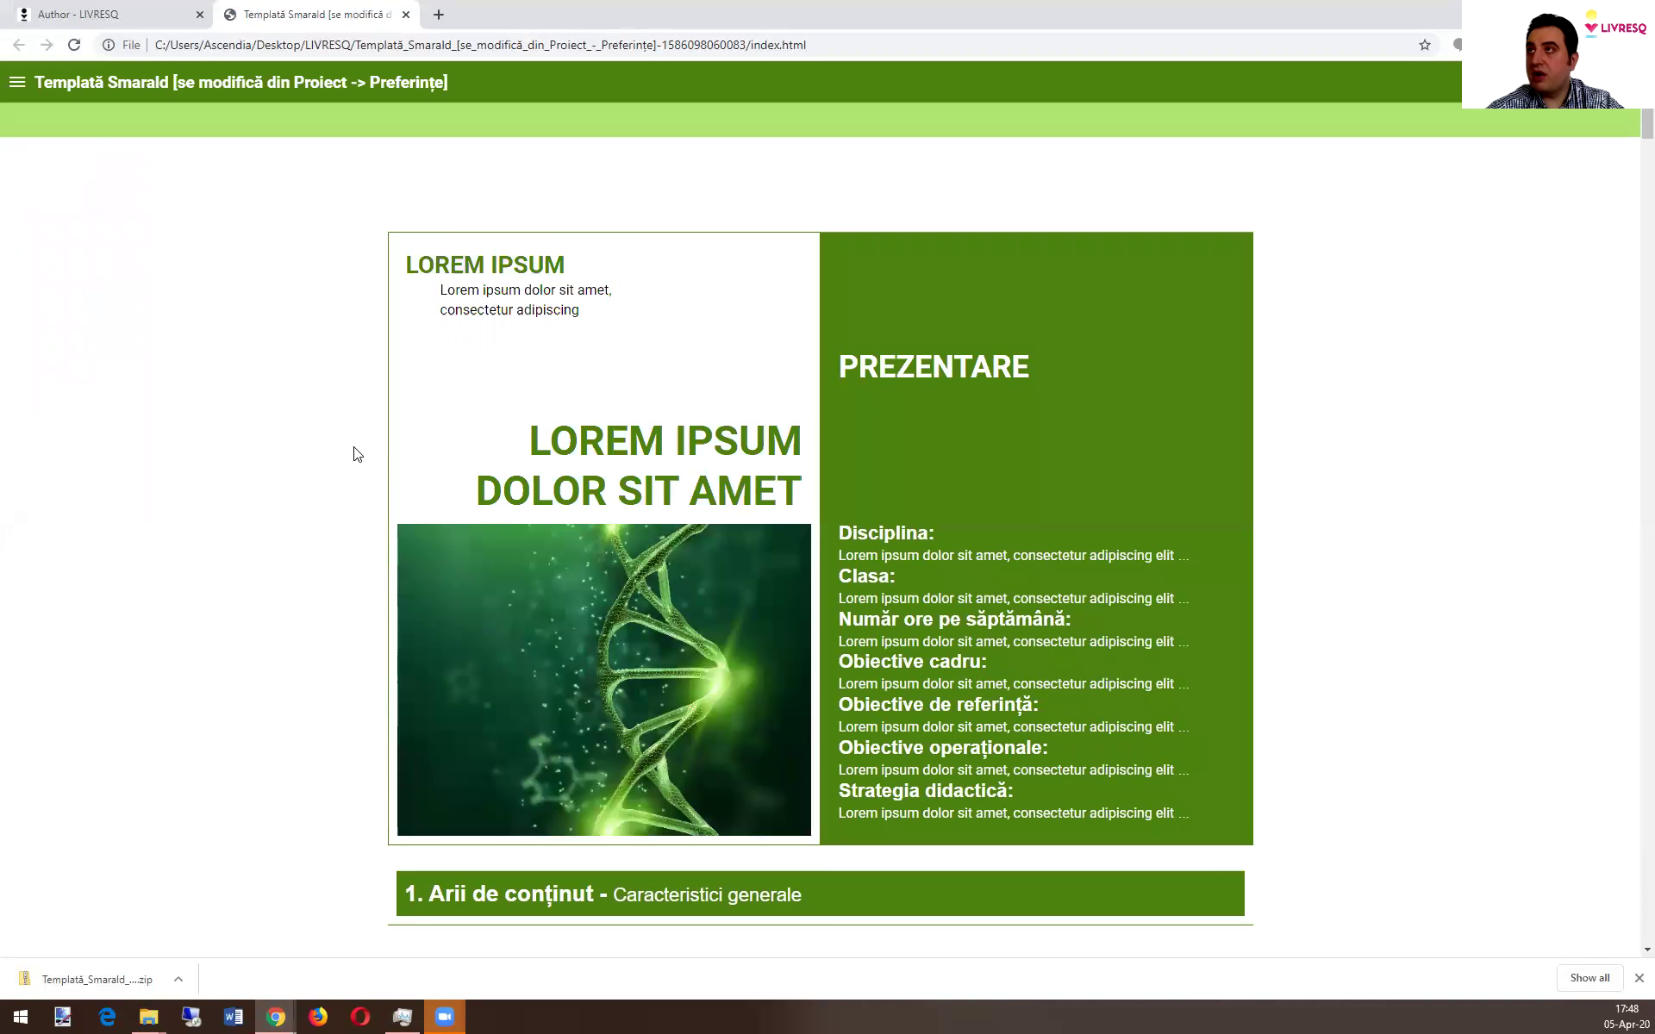
Select the offline lesson's local file path in the address bar to check it
left_click(181, 45)
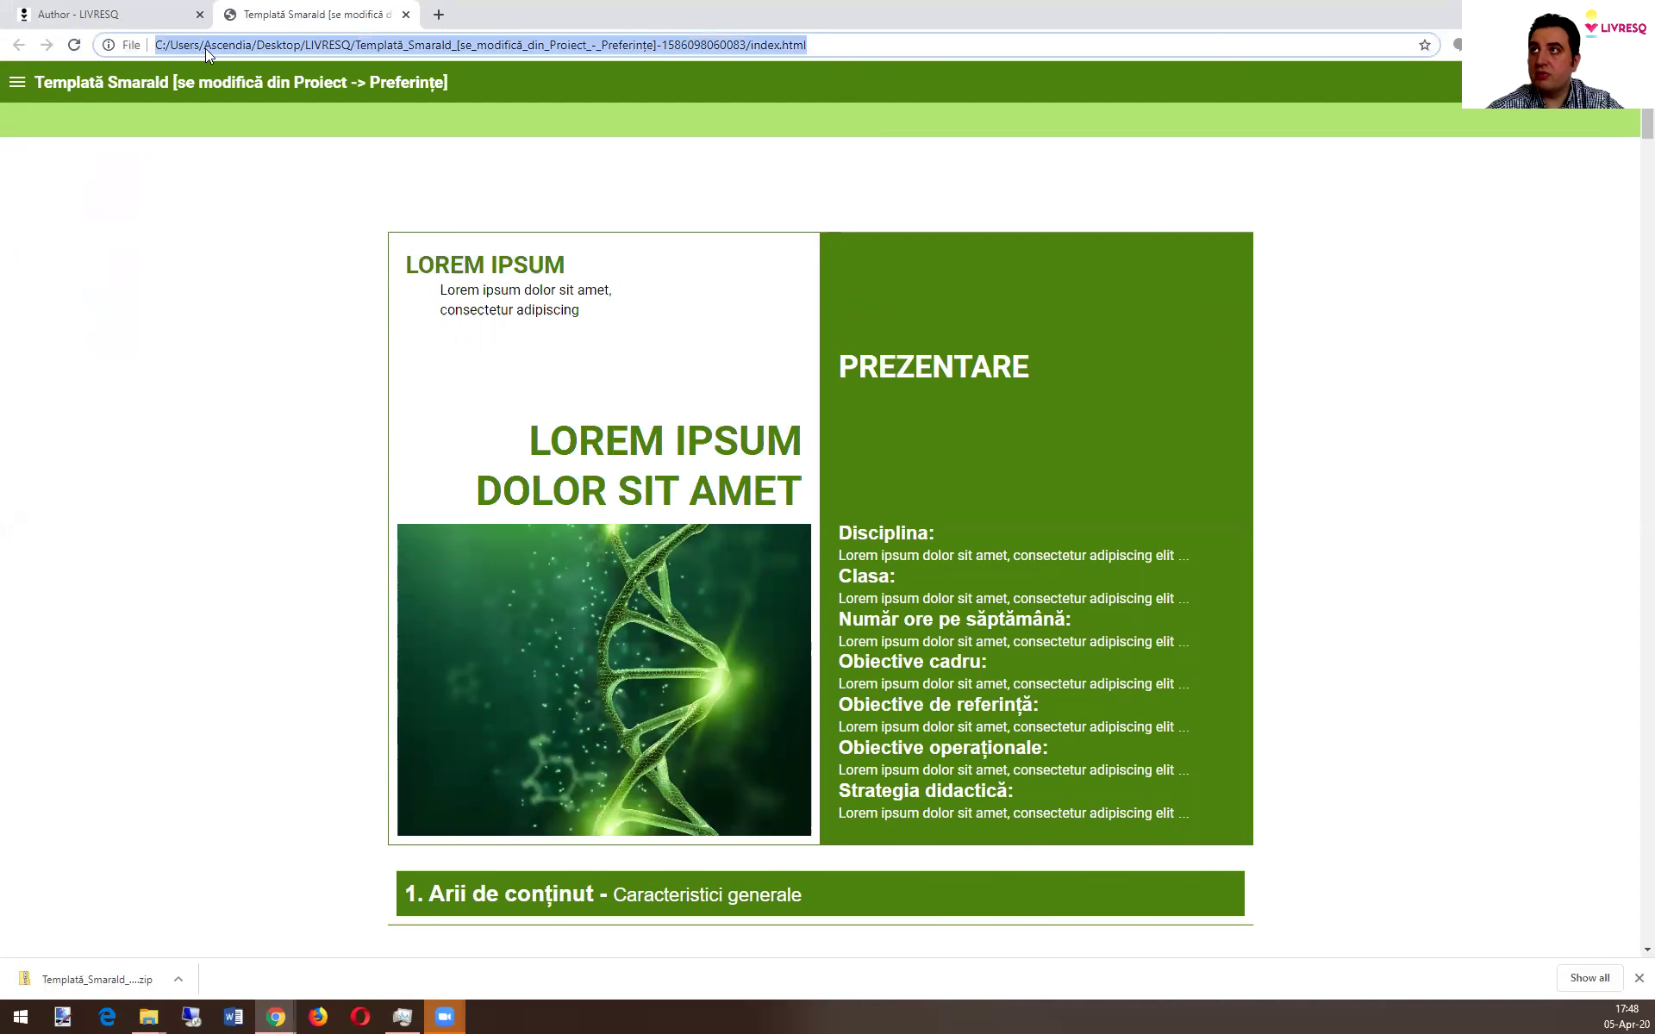
left_click(236, 45)
left_click_drag(832, 45, 189, 39)
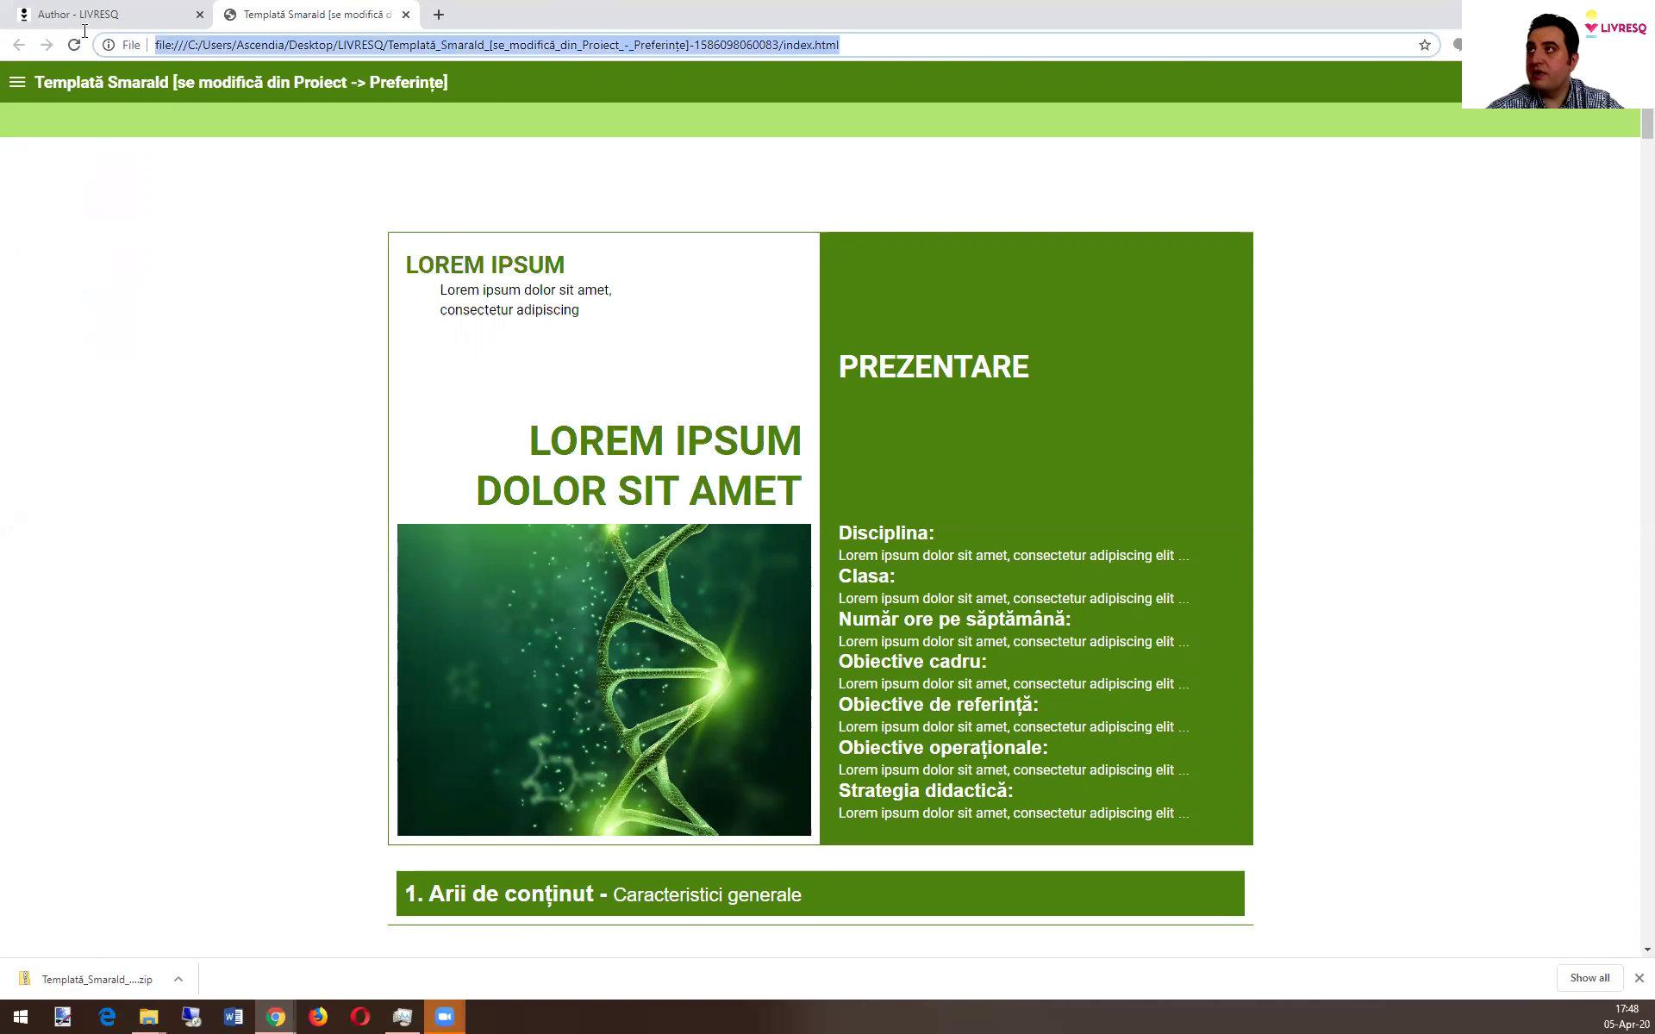
left_click(247, 317)
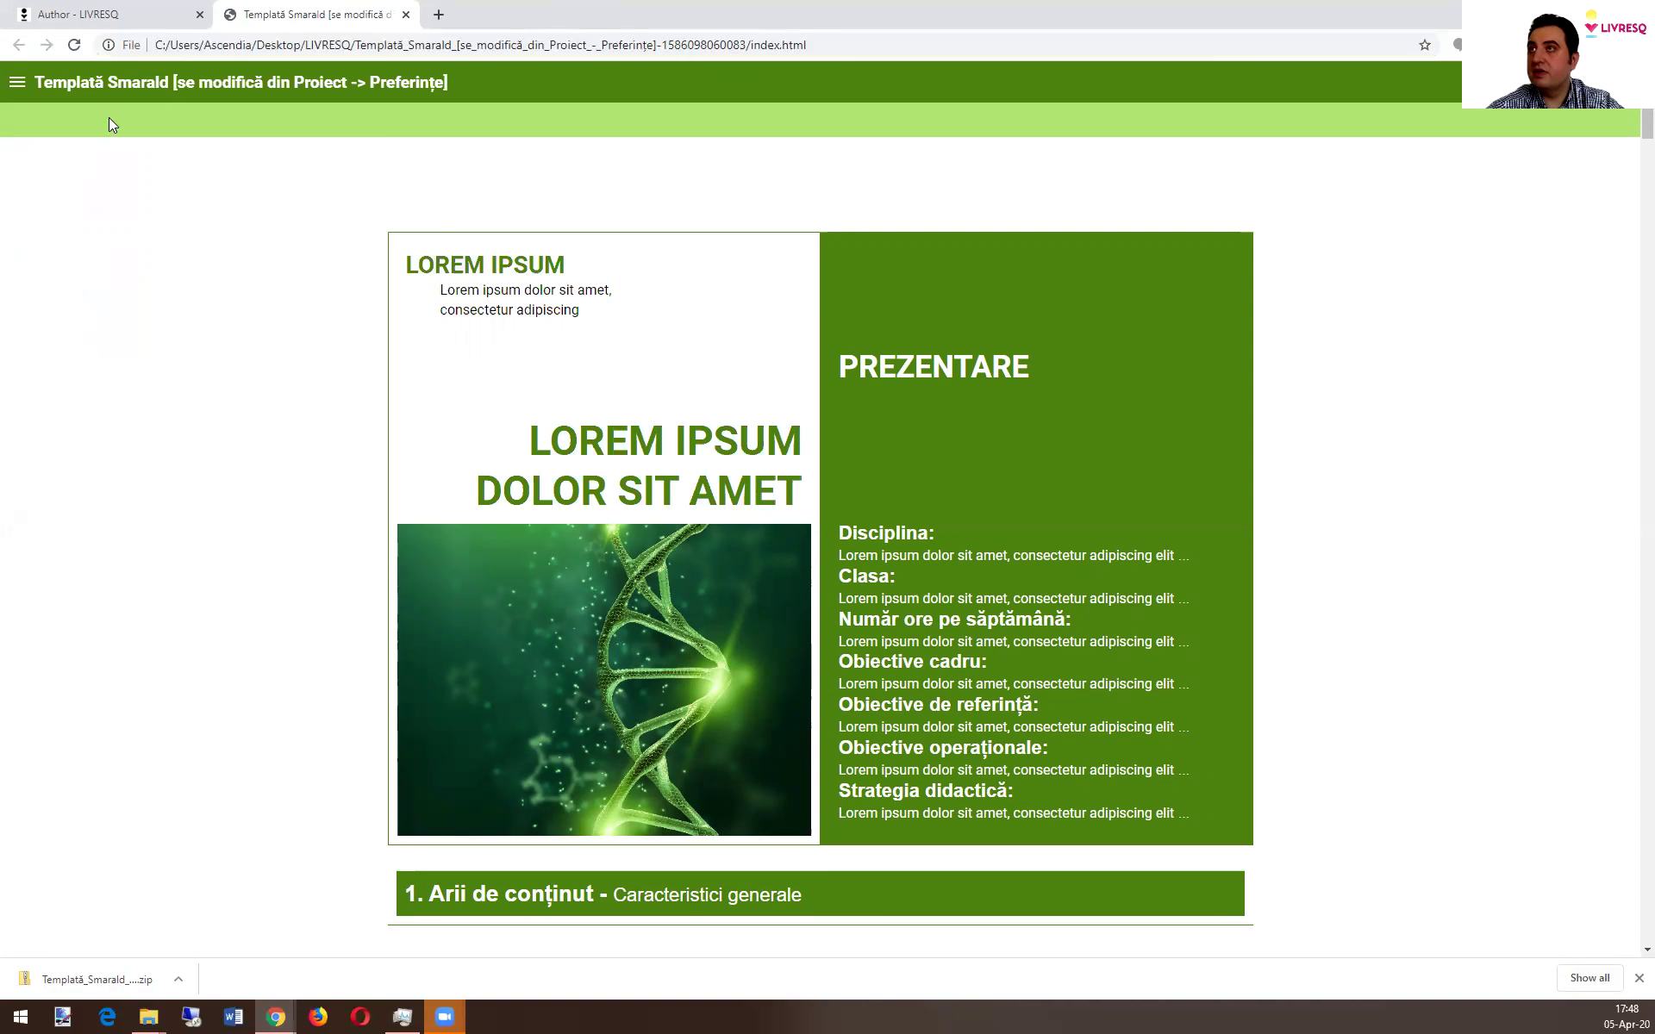
Jump to section 1. Arii de conținut, then to subsection 1.2 through the lesson navigation
left_click(41, 76)
left_click(140, 319)
left_click(18, 82)
left_click(120, 428)
Scroll through subsection 1.2, then close the offline lesson tab
scroll(241, 500, "down", 20)
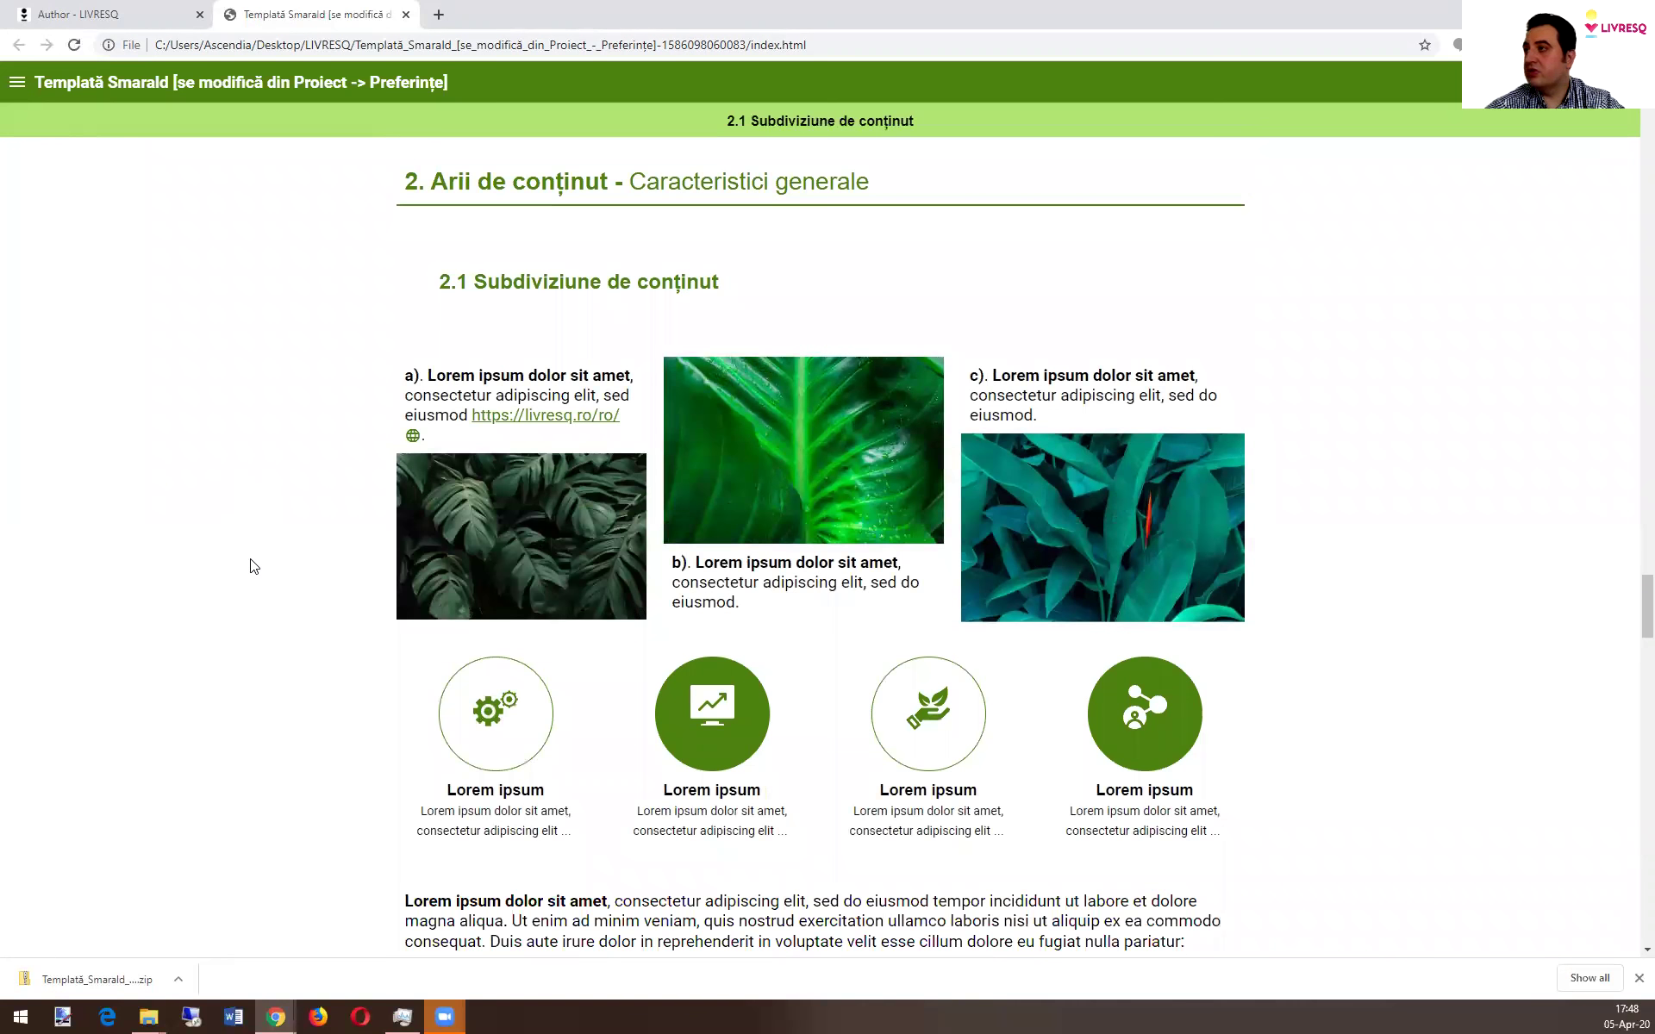
scroll(294, 638, "up", 20)
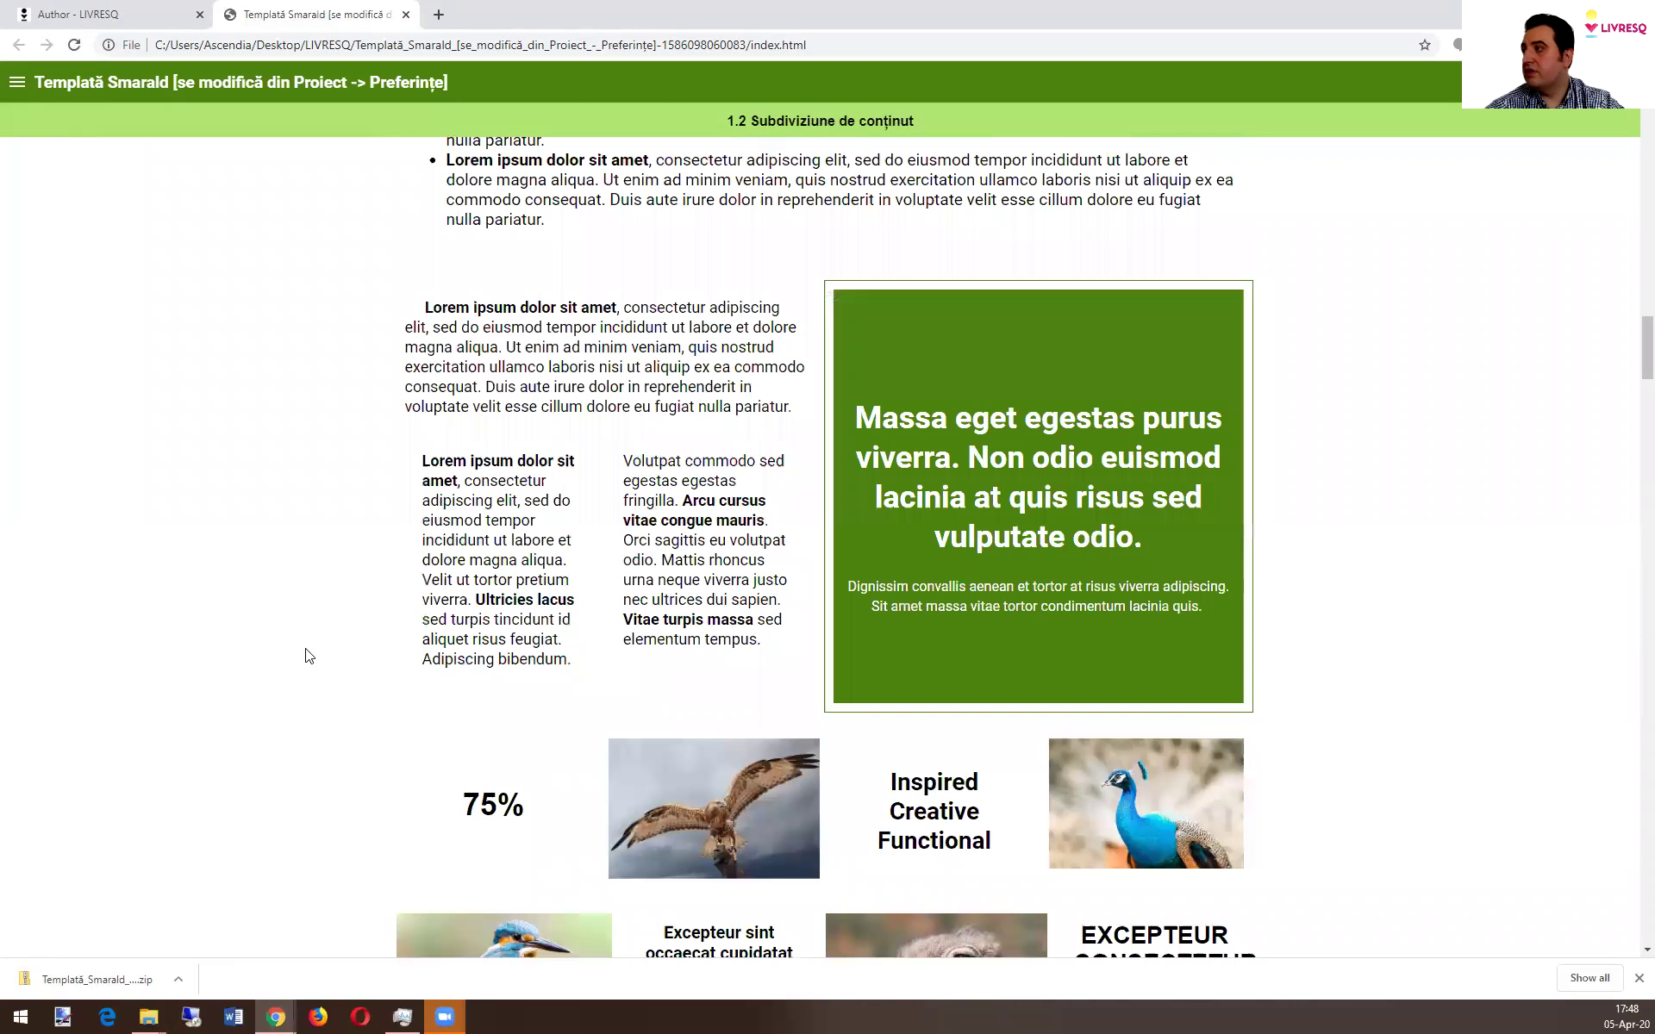
scroll(309, 656, "up", 15)
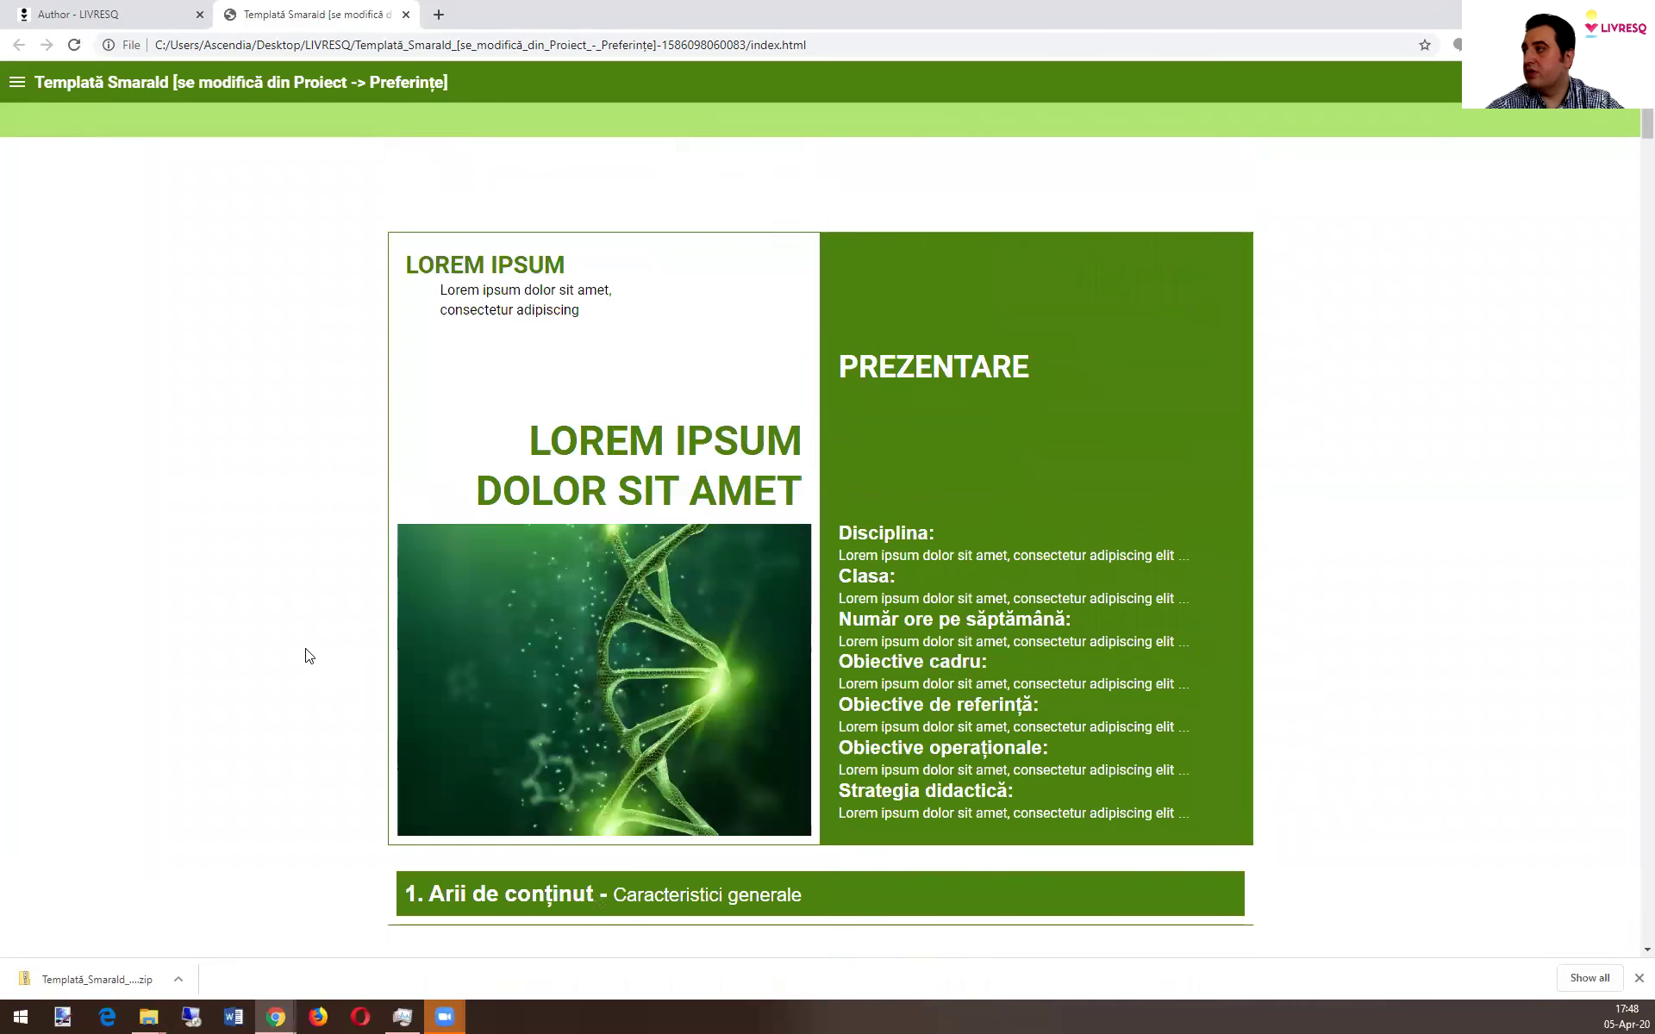
scroll(309, 655, "down", 8)
scroll(308, 656, "down", 20)
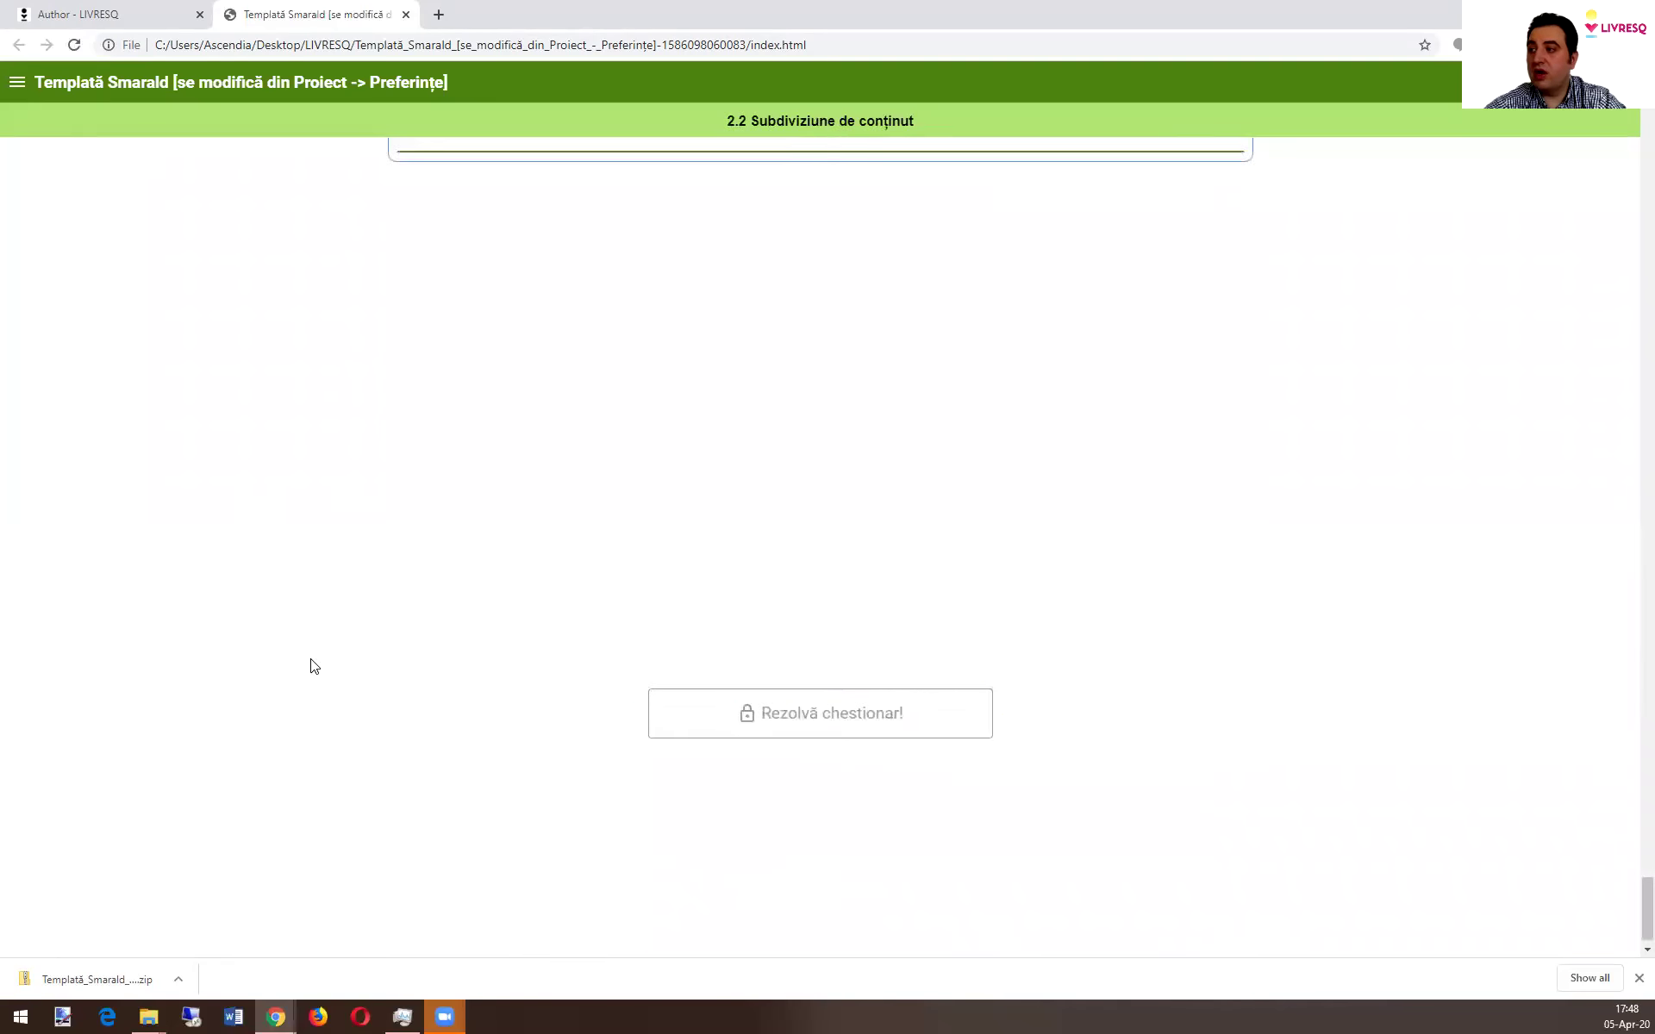
scroll(315, 667, "up", 8)
scroll(314, 666, "up", 20)
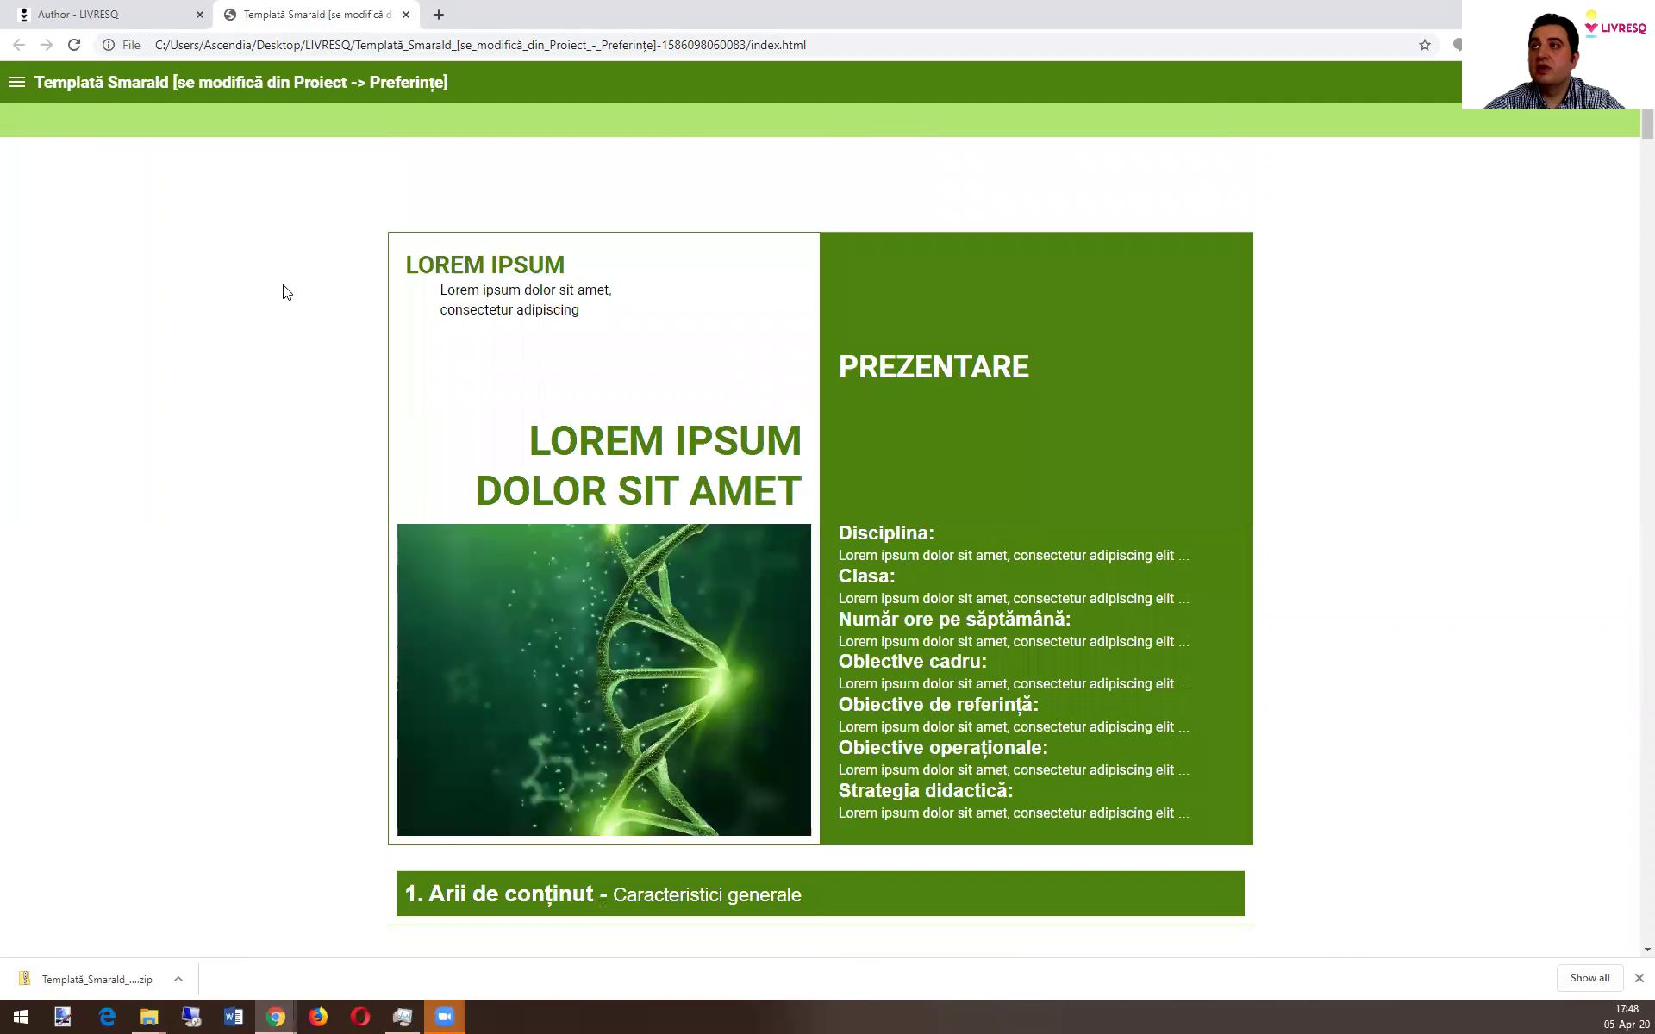
left_click(405, 15)
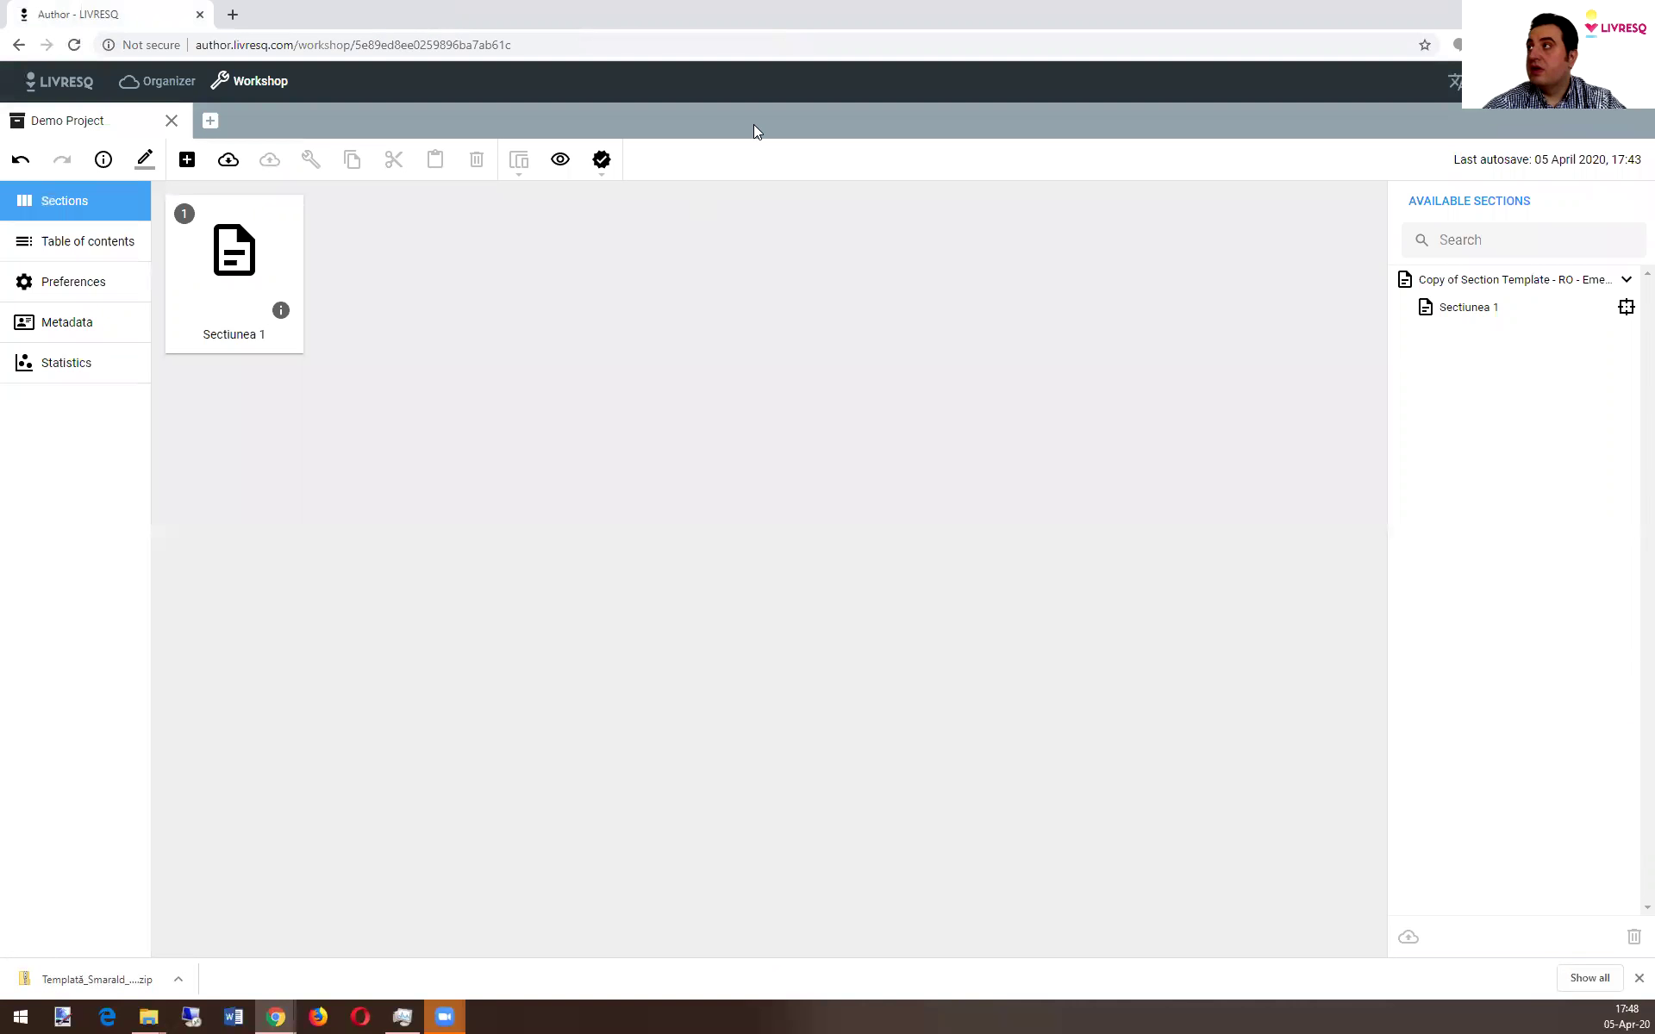